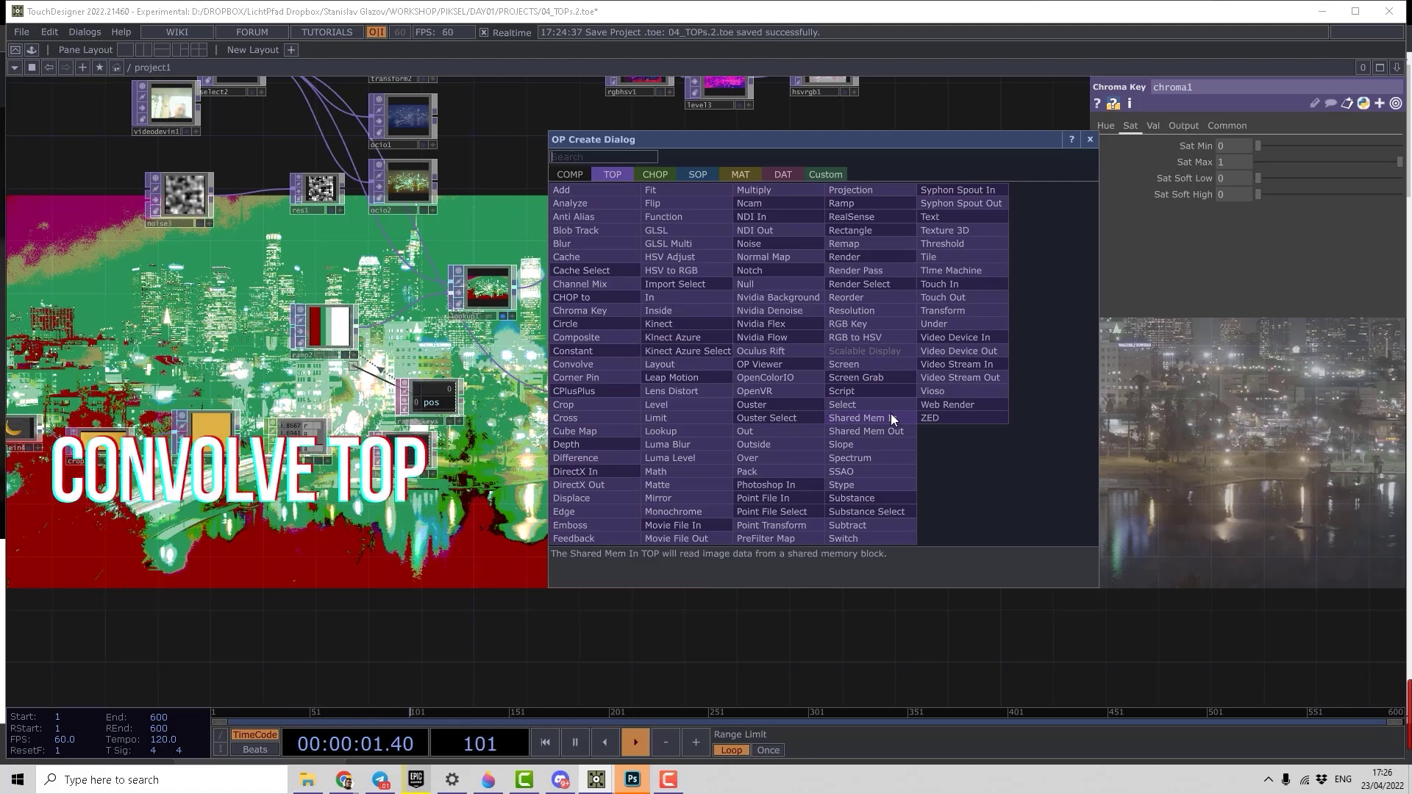
Add a Convolve TOP to the network and place it below the Threshold node.
left_click(589, 364)
left_click(798, 443)
scroll(891, 444, "up", 2)
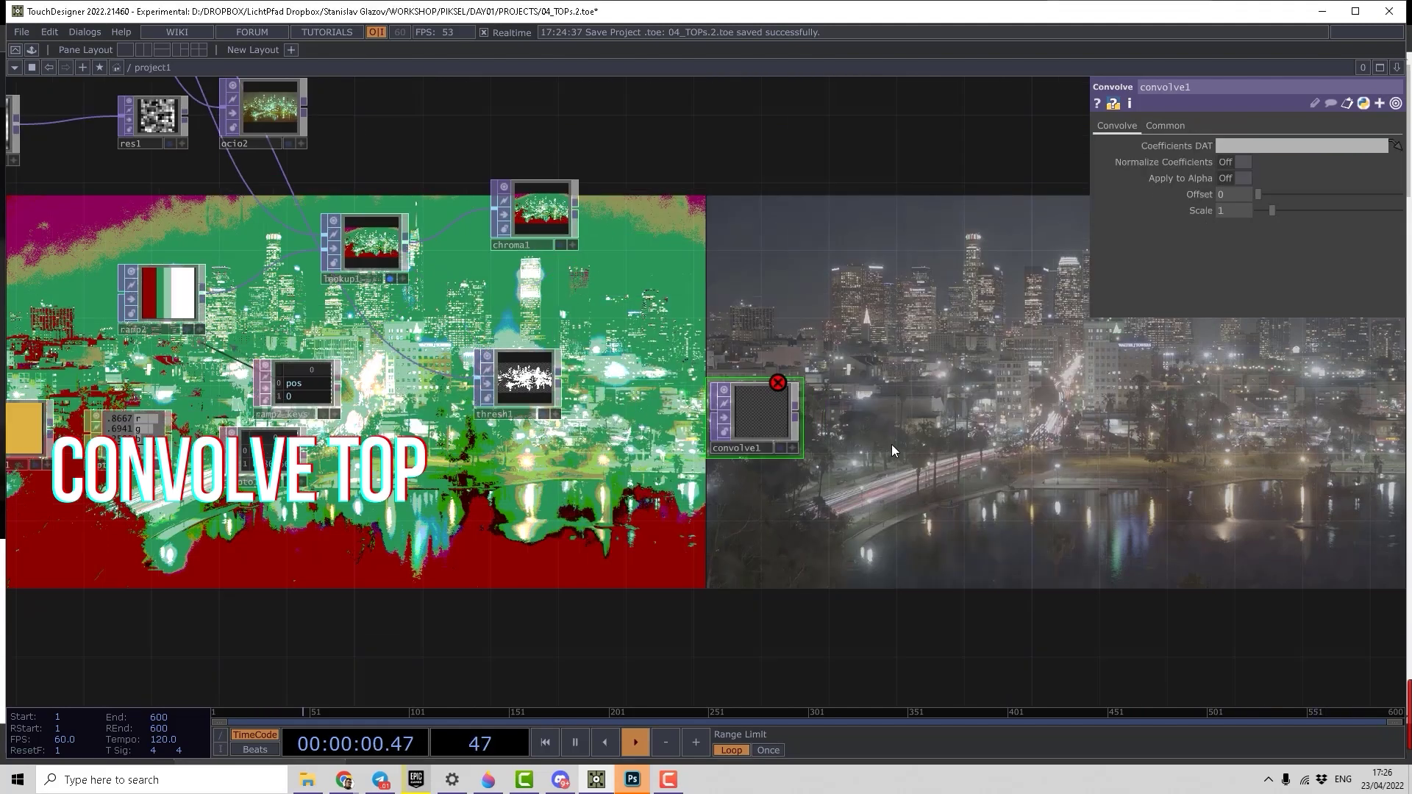
scroll(892, 444, "up", 1)
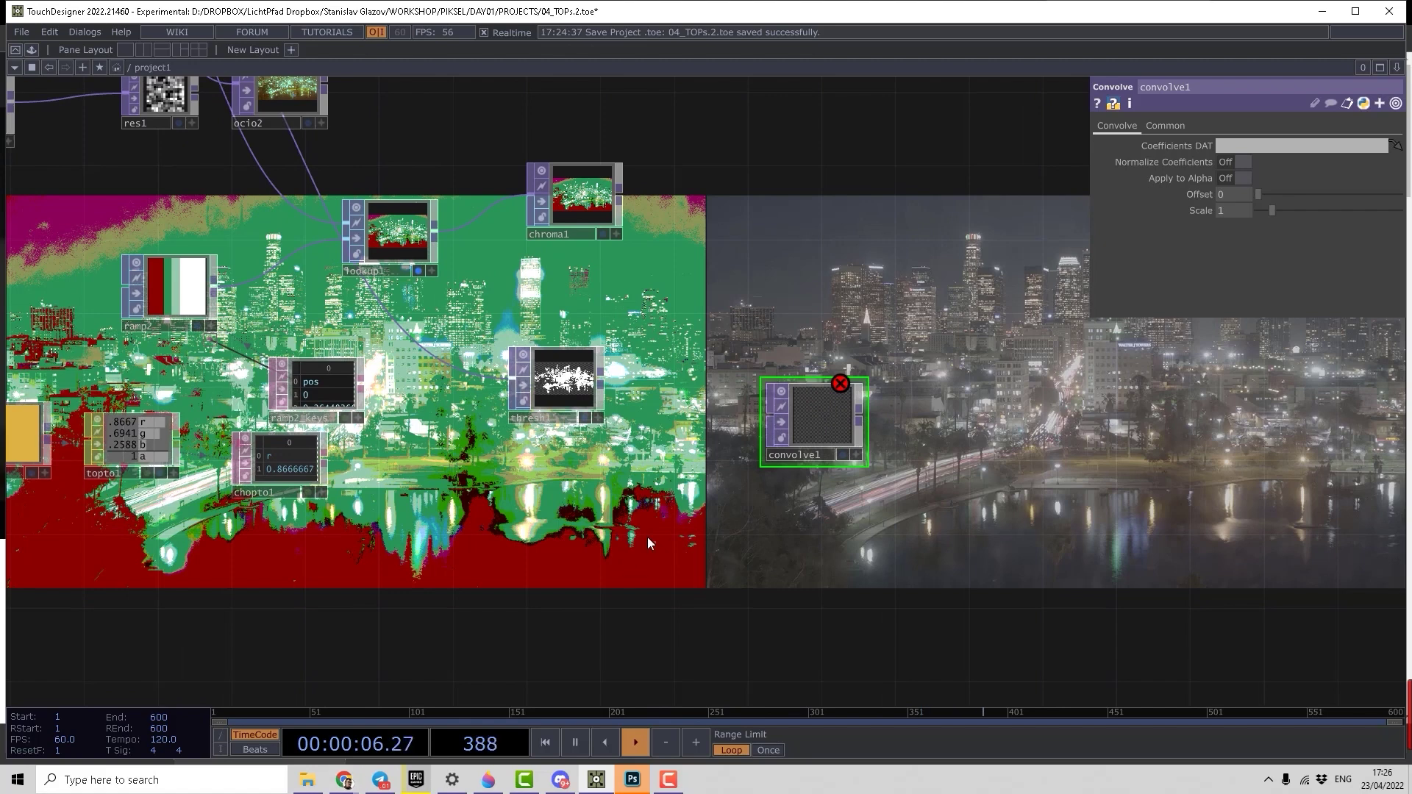
left_click_drag(726, 489, 754, 500)
left_click_drag(835, 475, 577, 548)
left_click_drag(735, 486, 773, 492)
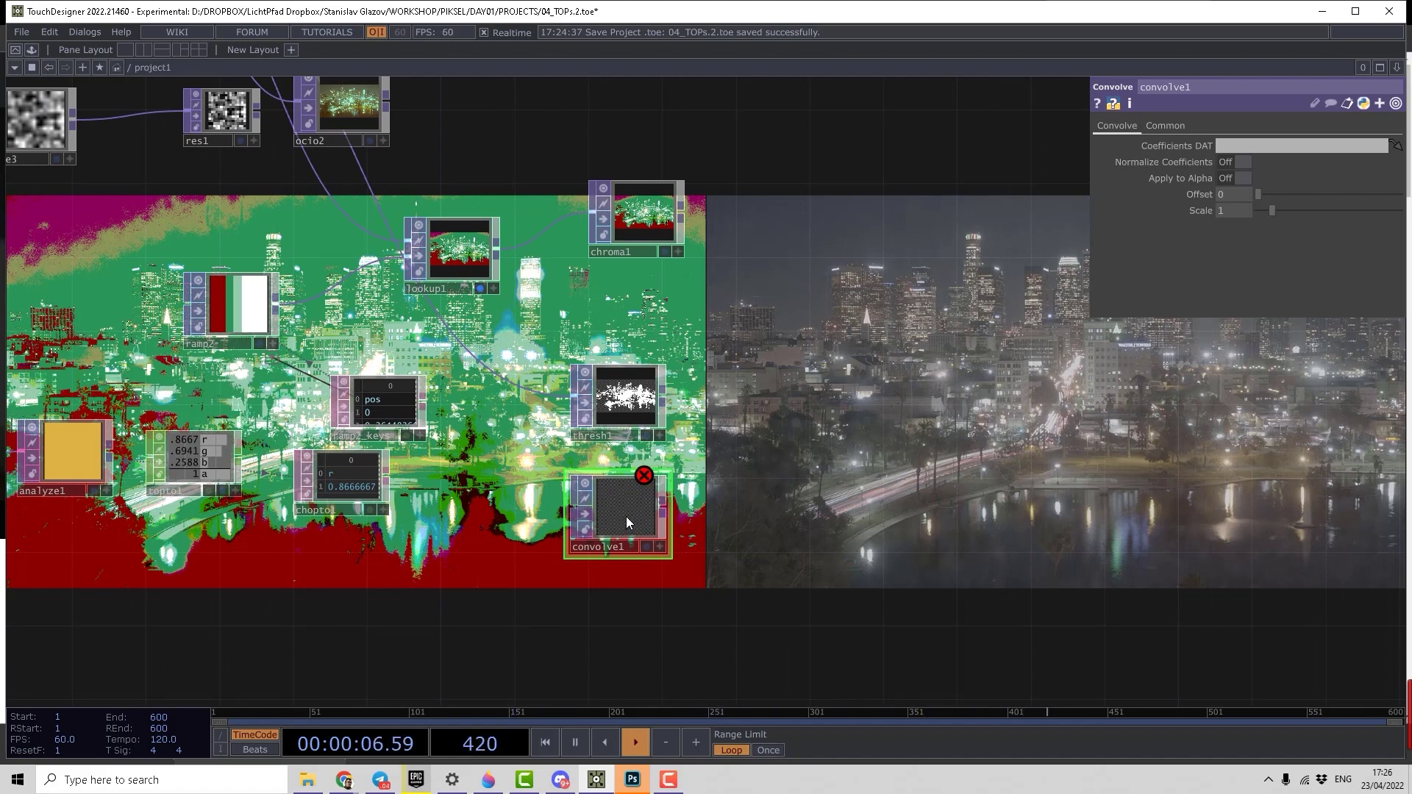
Switch to the Chrome window with the LUTs page and search the web for "convolution kernel 3x3" in a new tab.
left_click(343, 780)
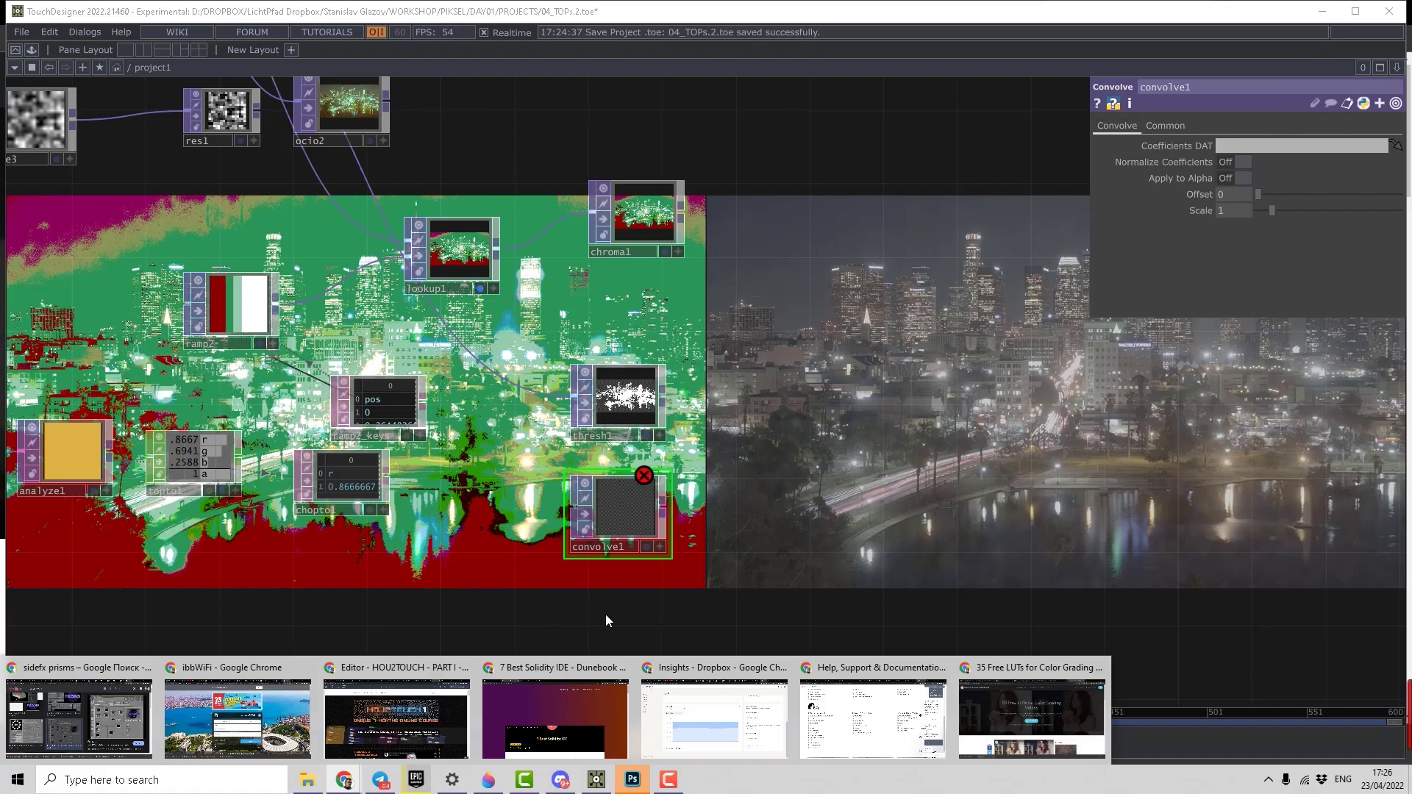
left_click(1028, 715)
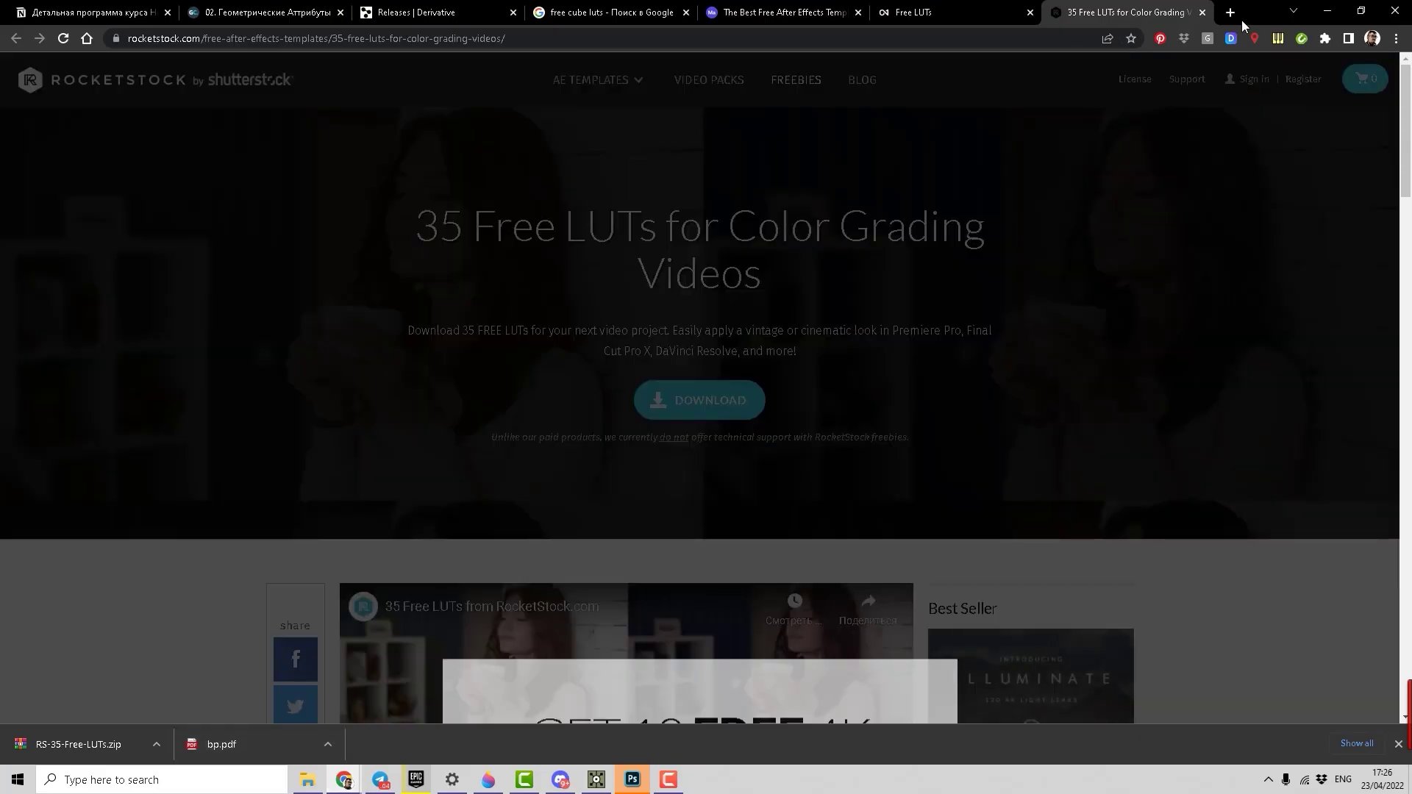
left_click(1229, 12)
left_click(1230, 12)
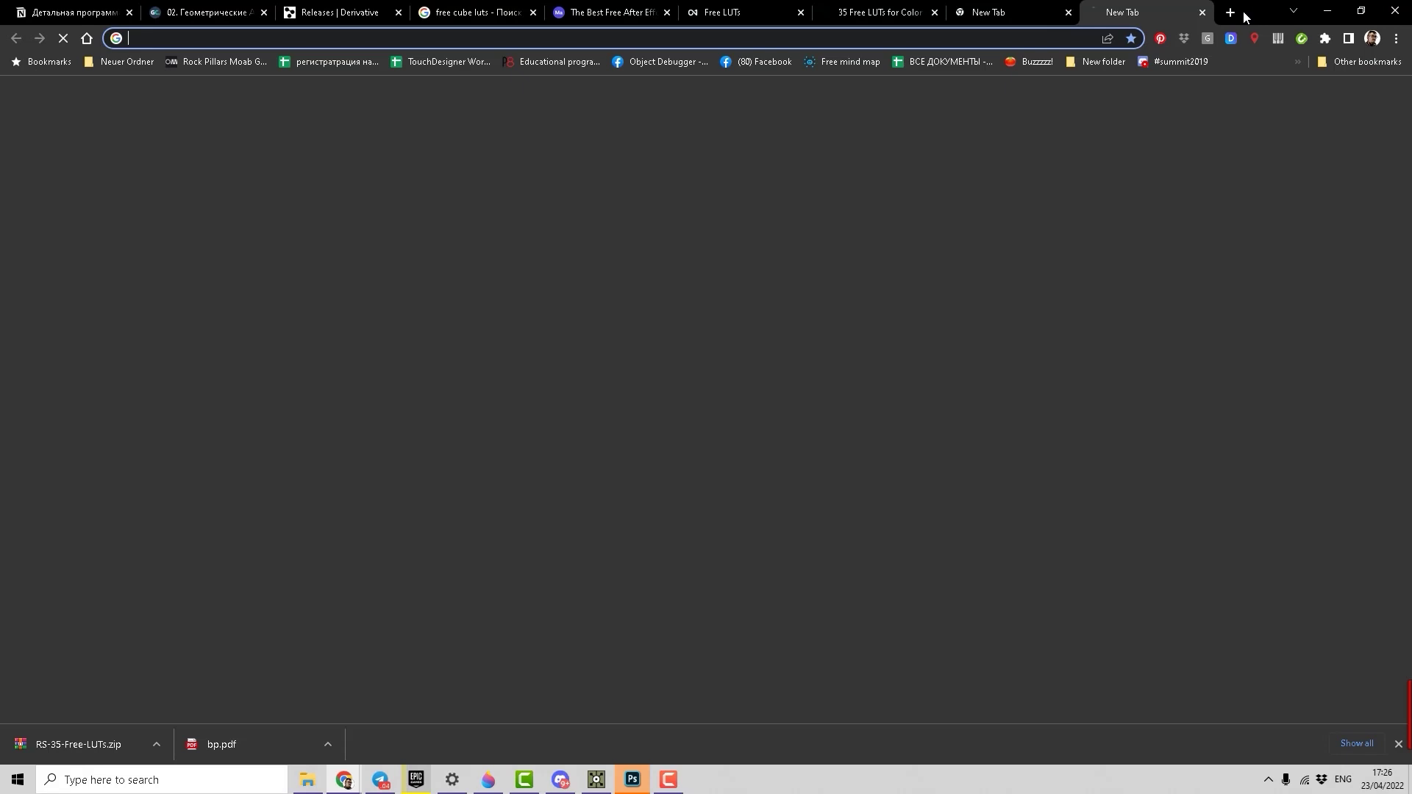
left_click(969, 40)
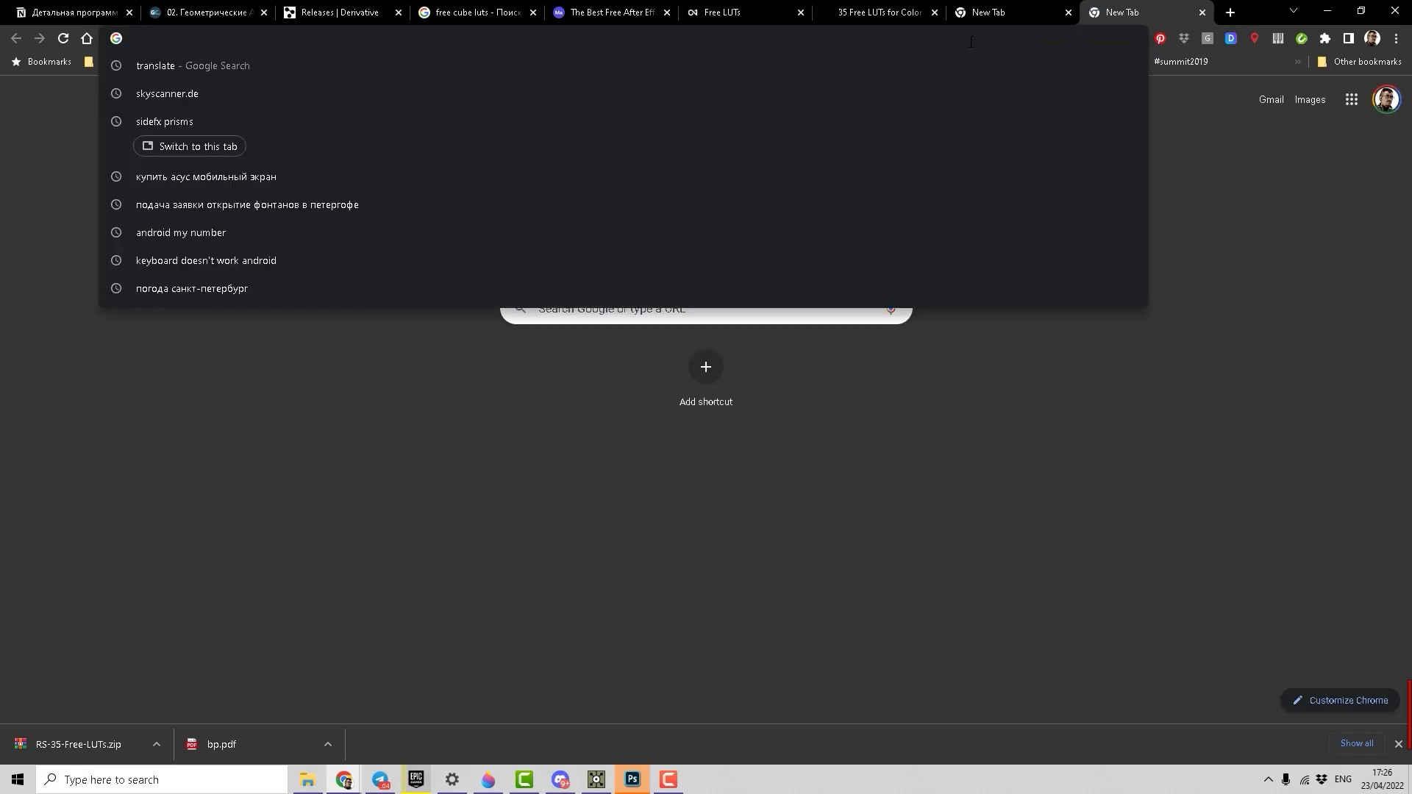
type("co")
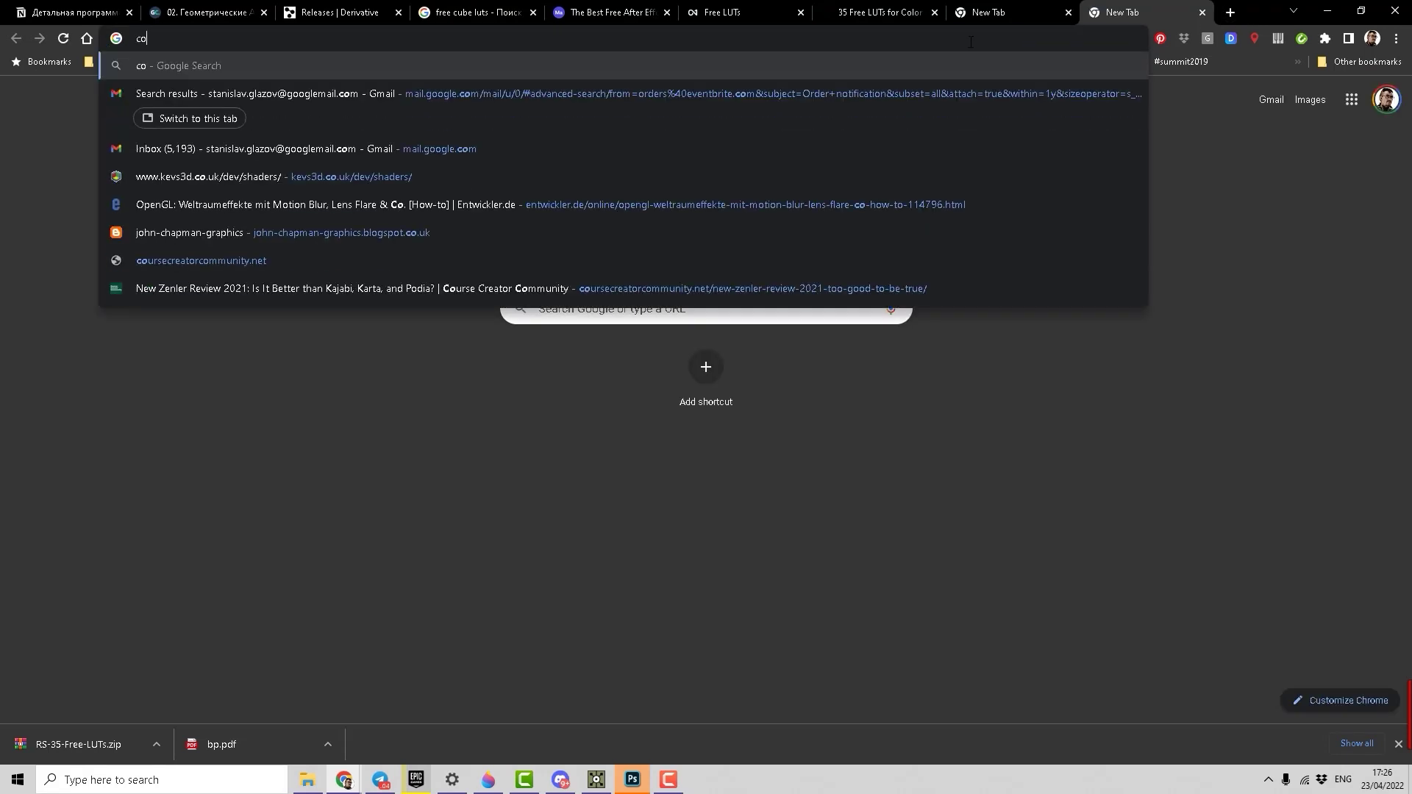
type("nvolution ker")
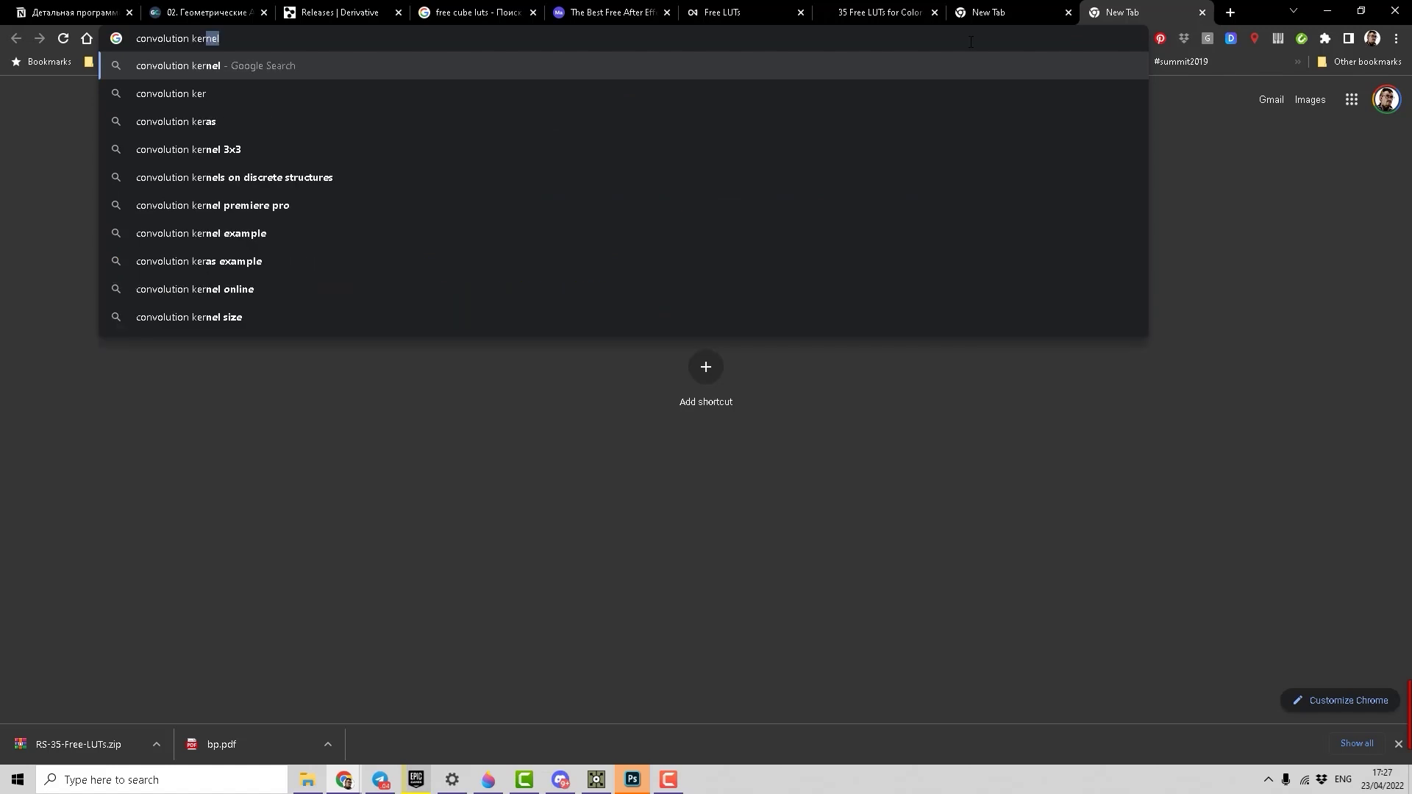
key("Down")
key("Down")
key("Down")
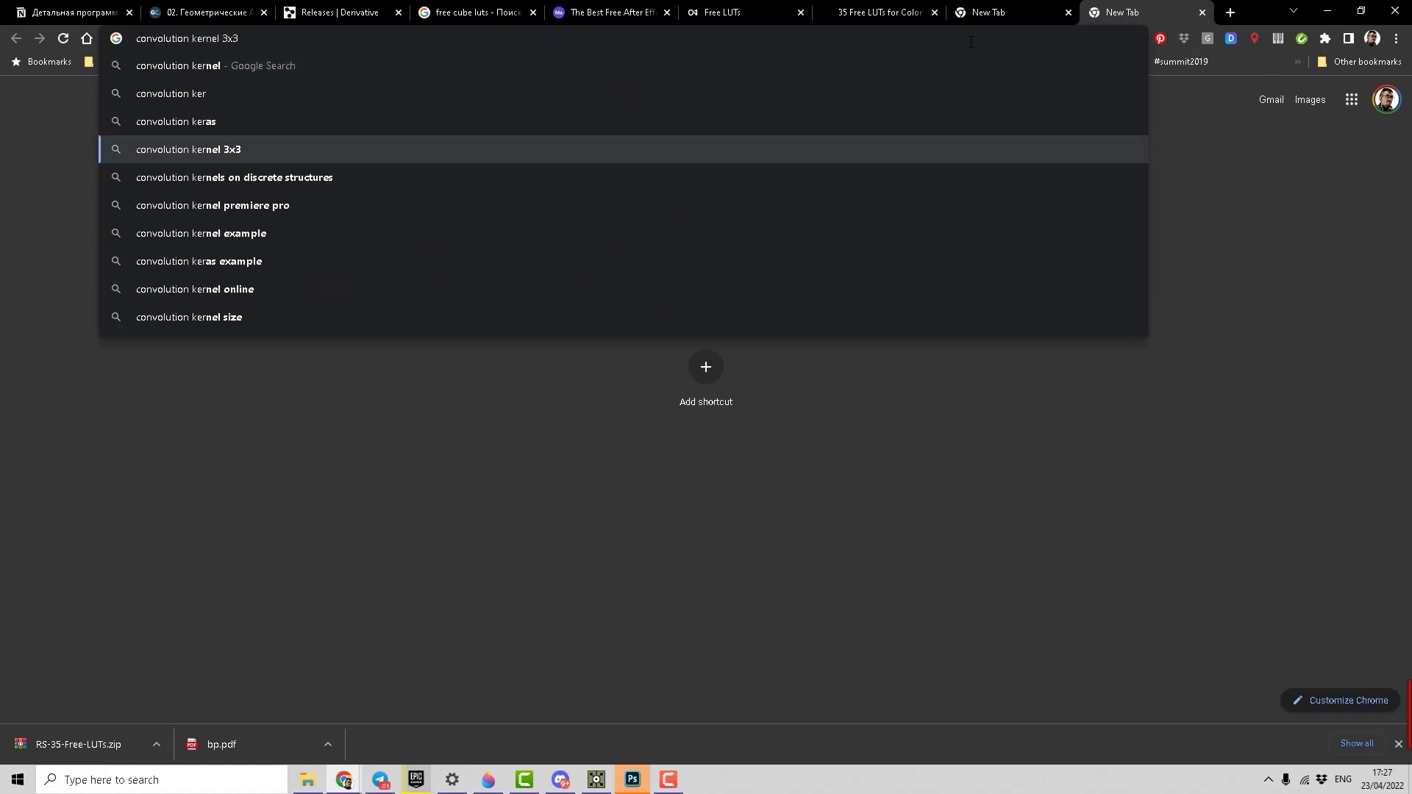
key("Return")
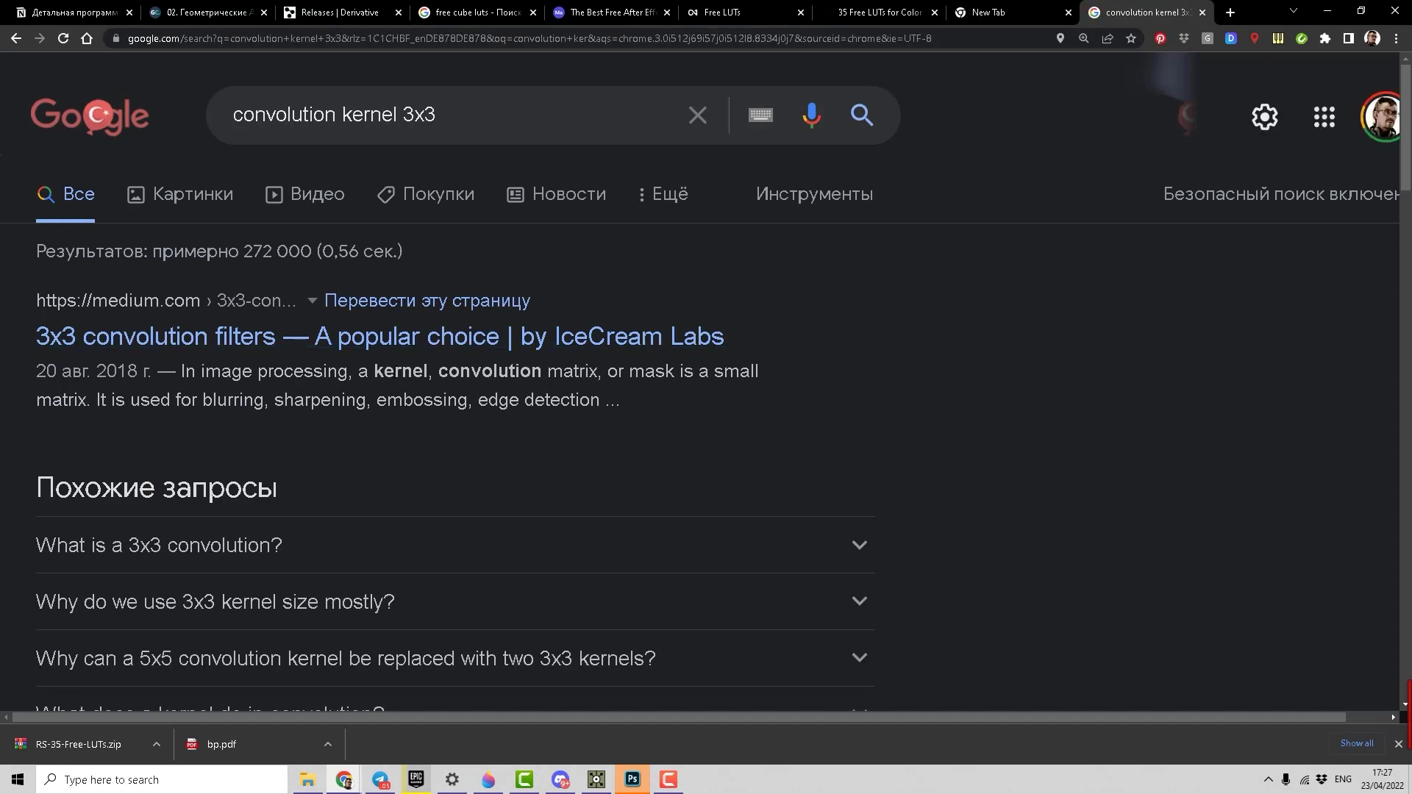
Open the Setosa.IO image kernels result and the Wikipedia Kernel (image processing) result in separate new tabs.
scroll(441, 372, "down", 5)
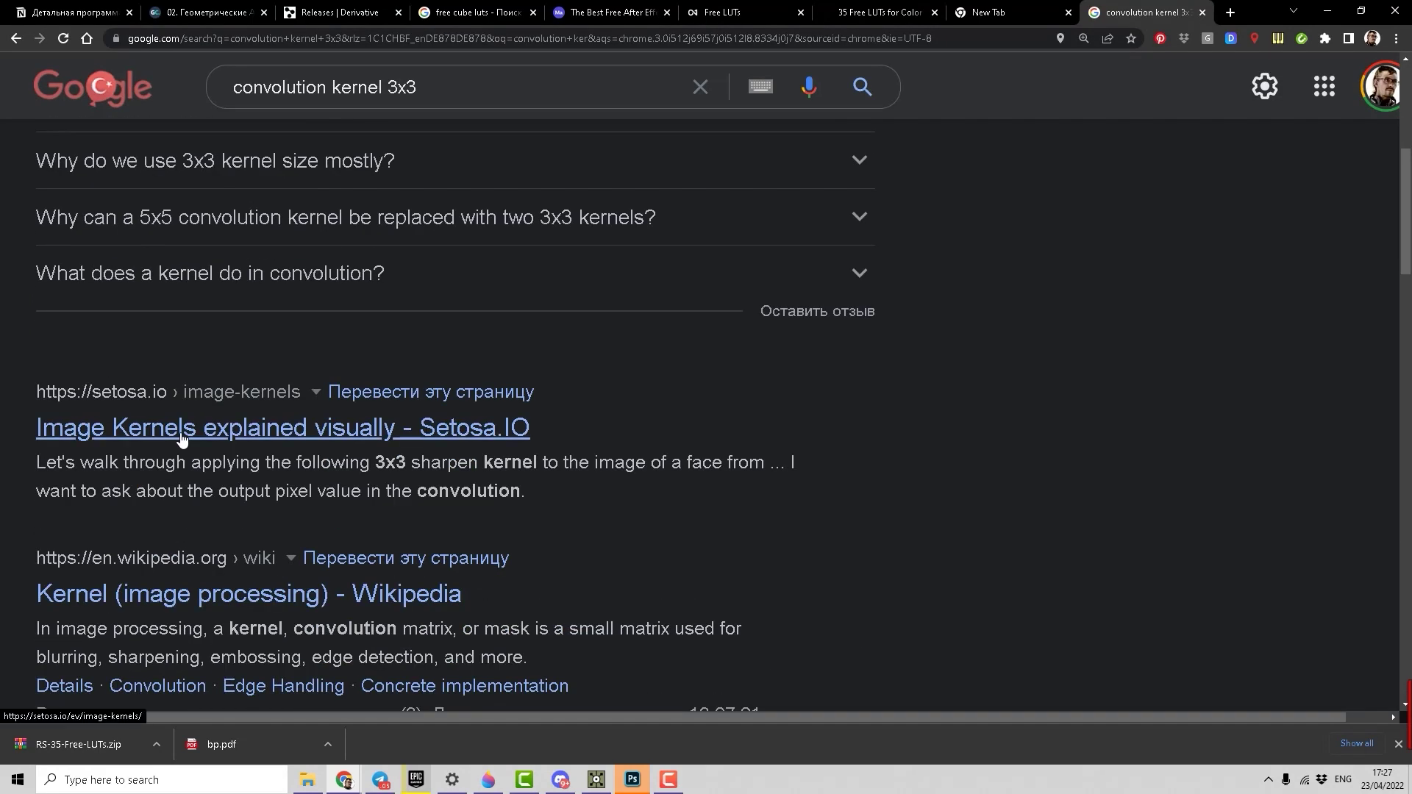
right_click(185, 434)
left_click(270, 445)
scroll(498, 456, "down", 3)
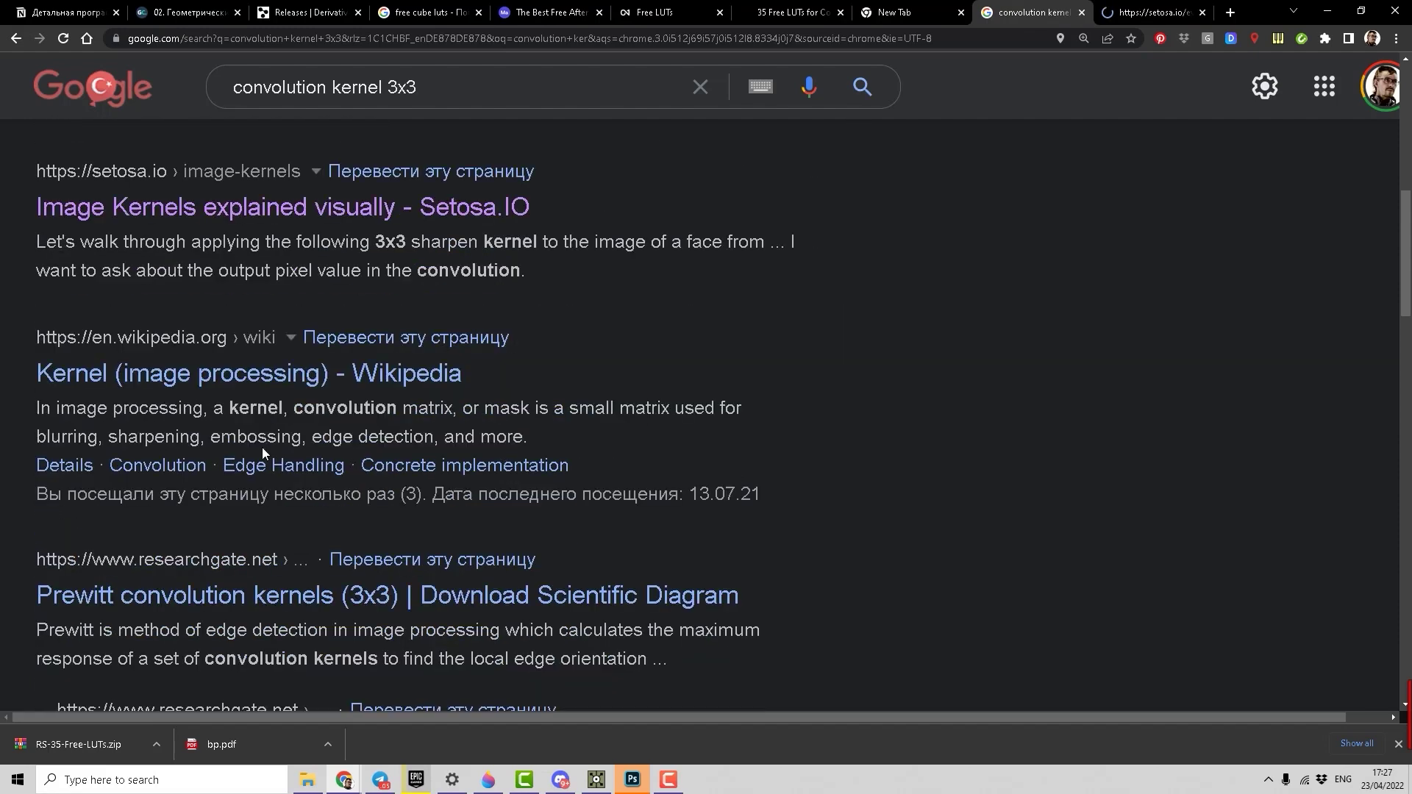
right_click(206, 377)
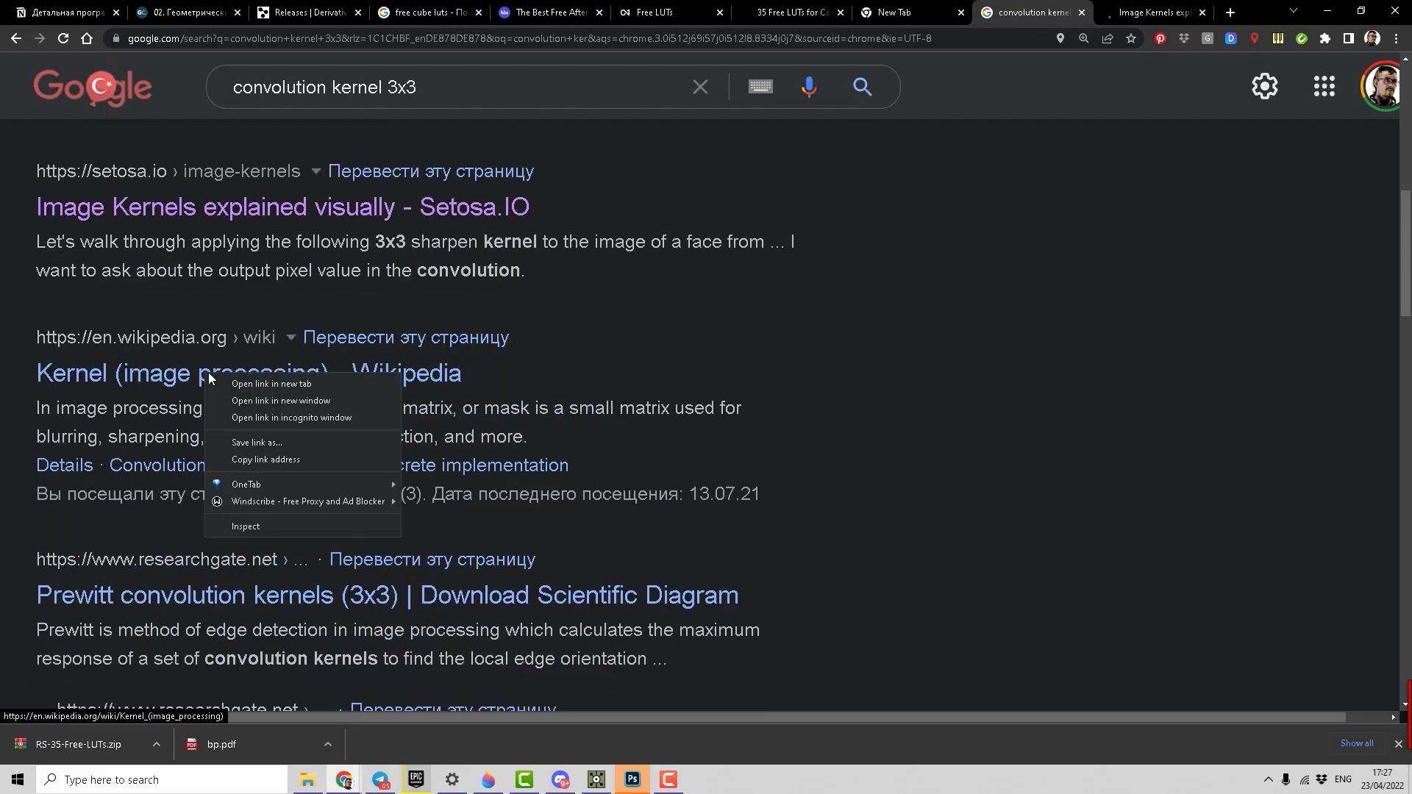
left_click(280, 385)
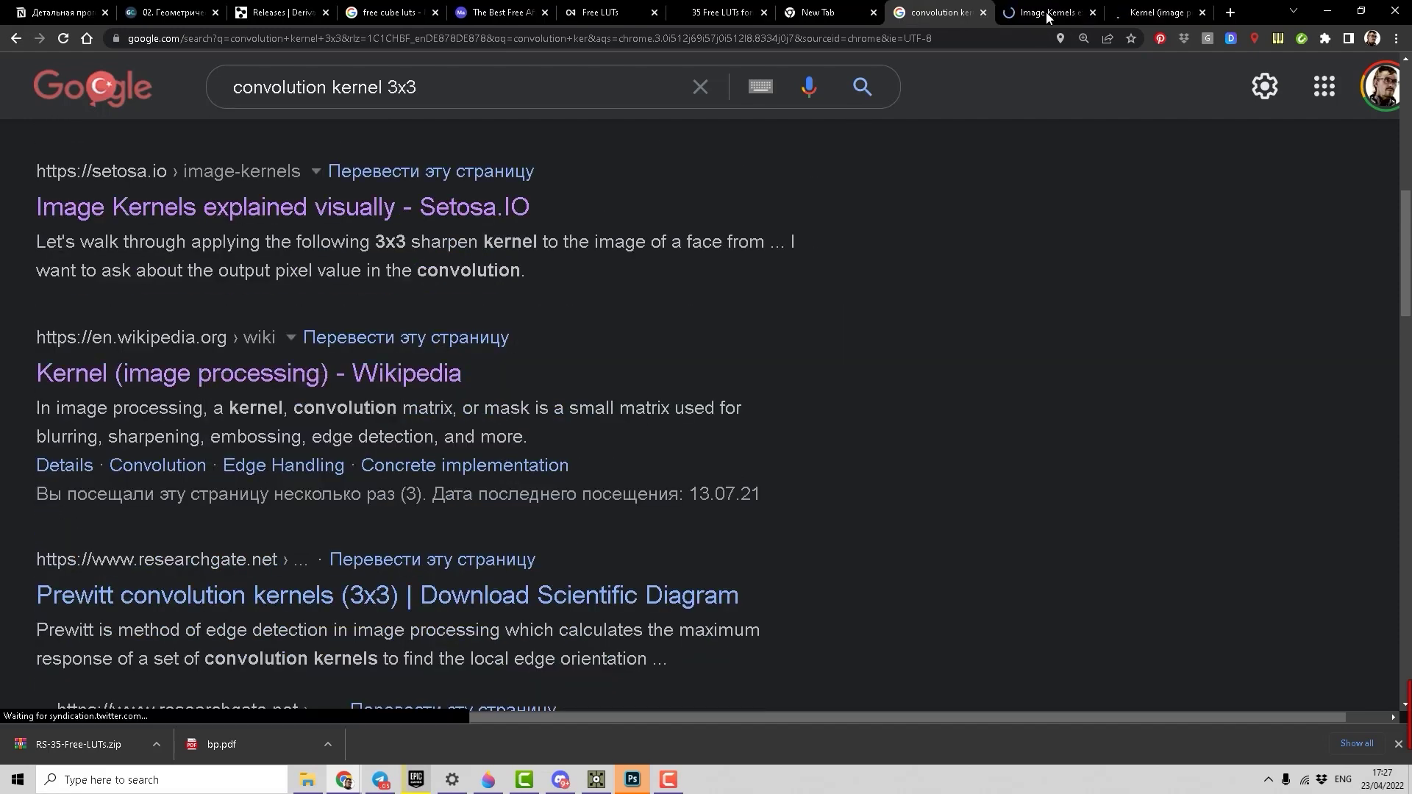
Go to the Setosa.IO Image Kernels page and set its example 3x3 kernel to blur.
left_click(1047, 13)
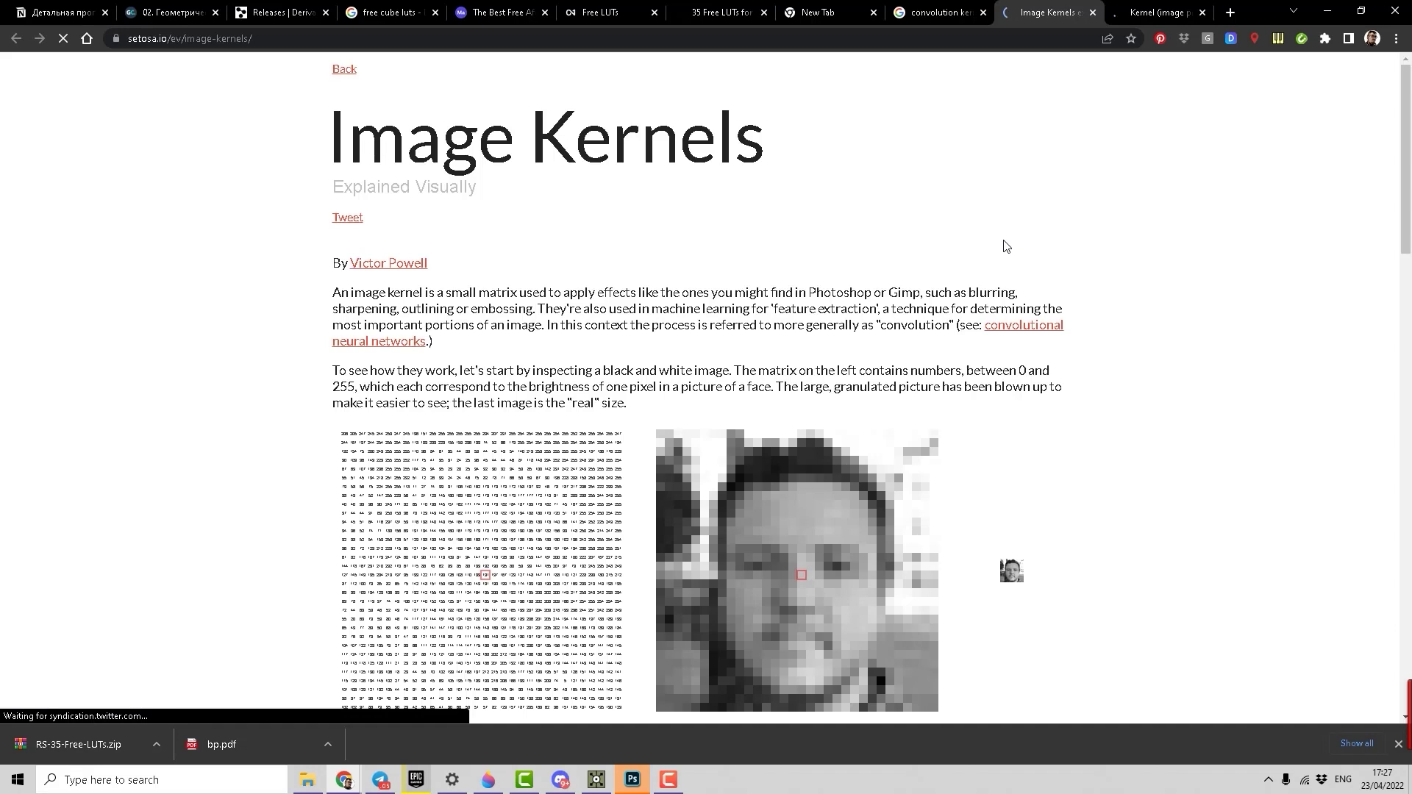
scroll(1016, 356, "down", 5)
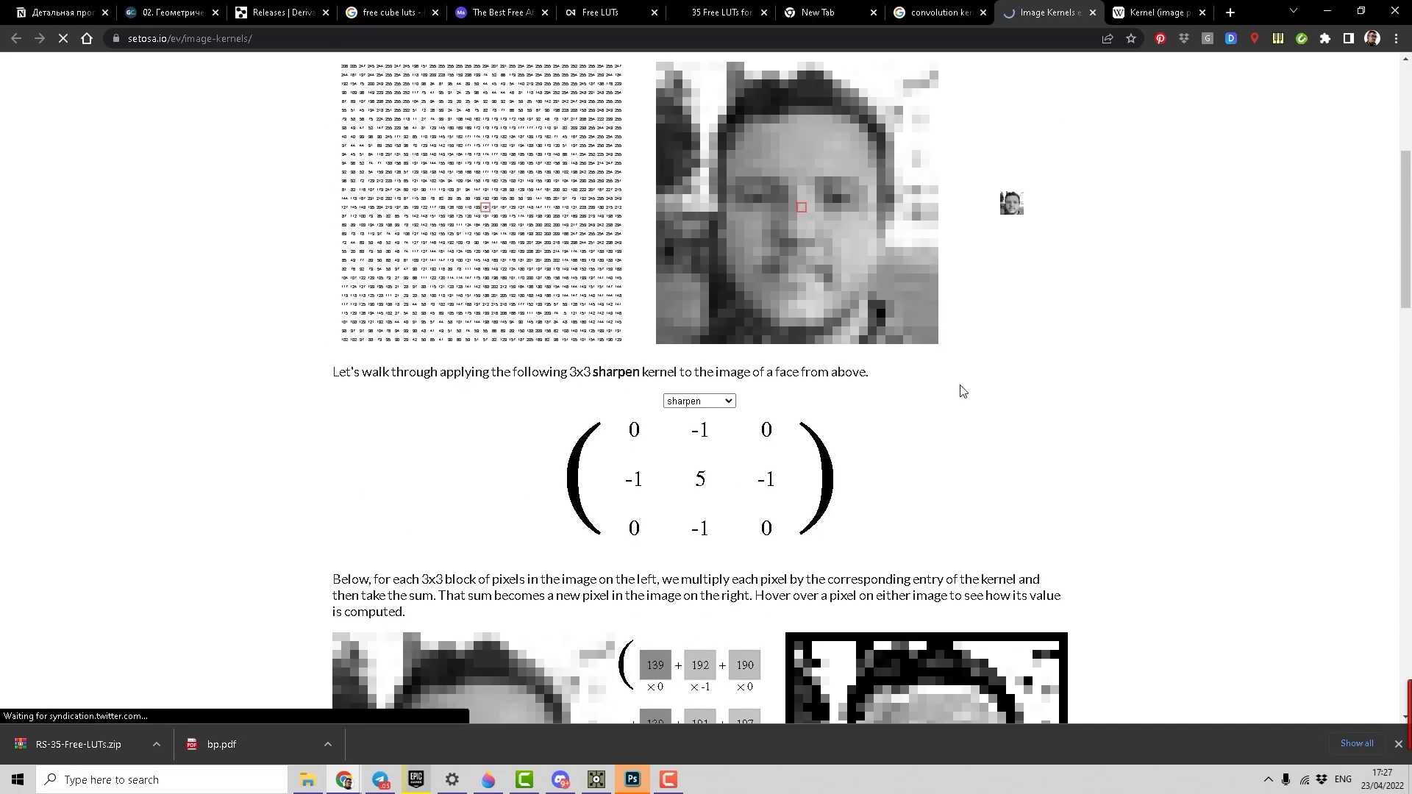
scroll(961, 390, "down", 2)
scroll(960, 390, "down", 1)
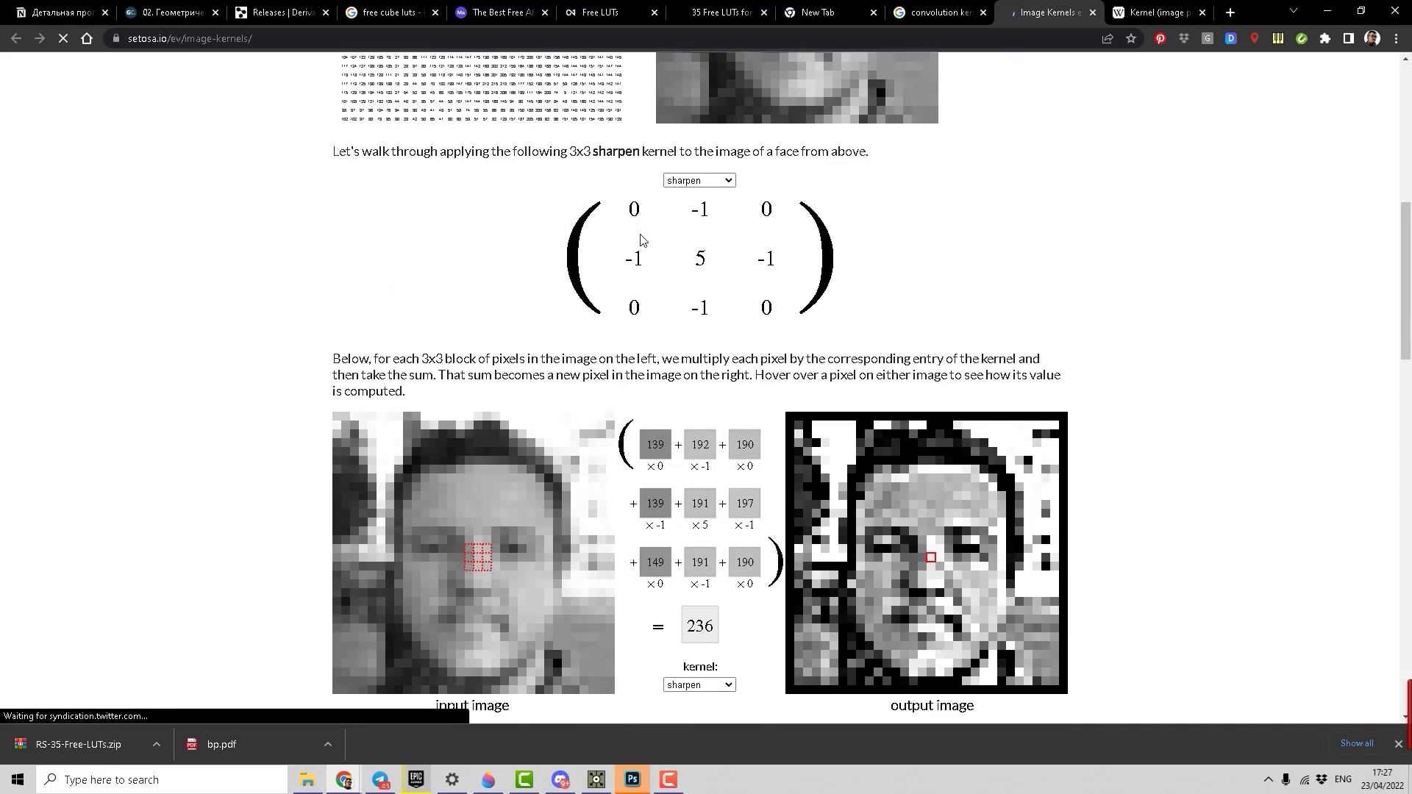
left_click(688, 181)
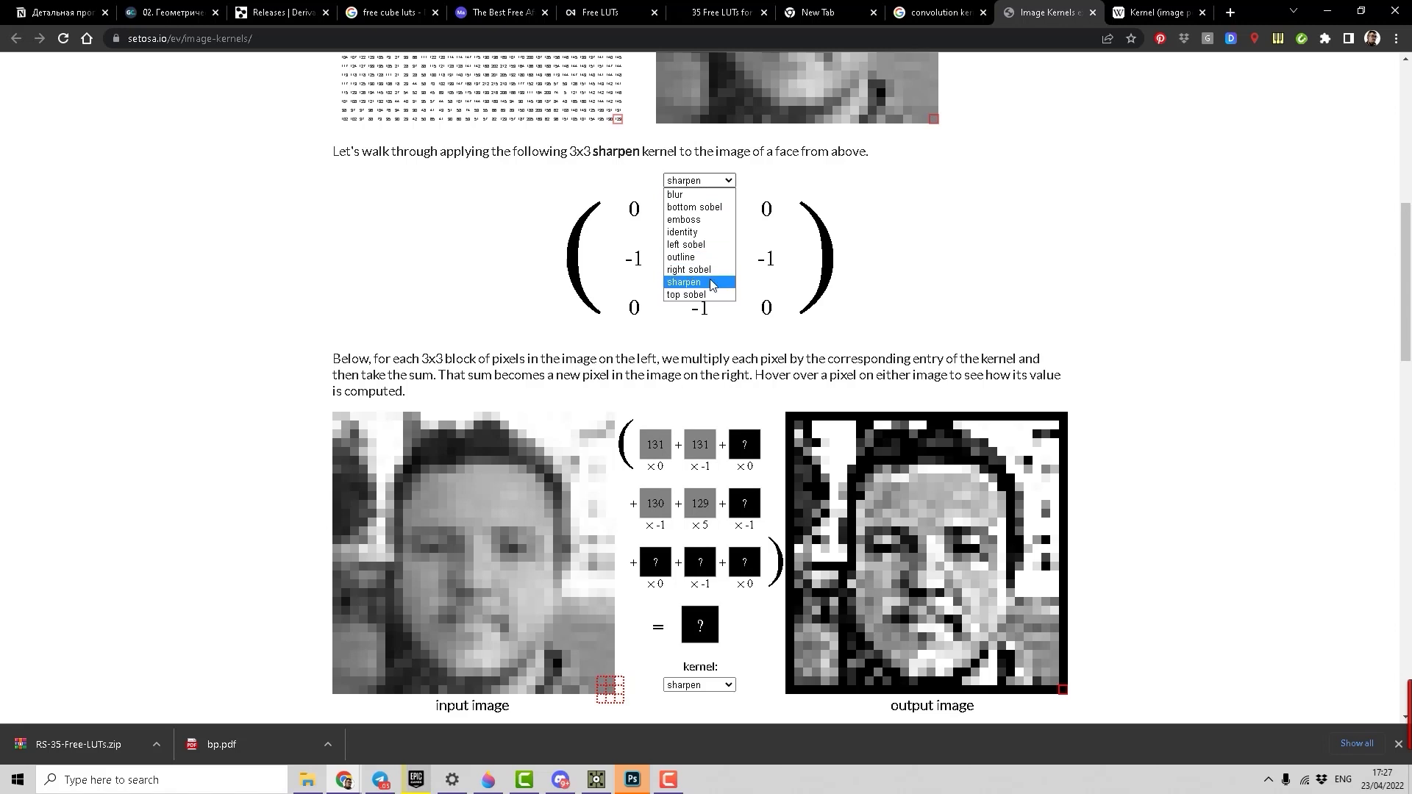
left_click(702, 195)
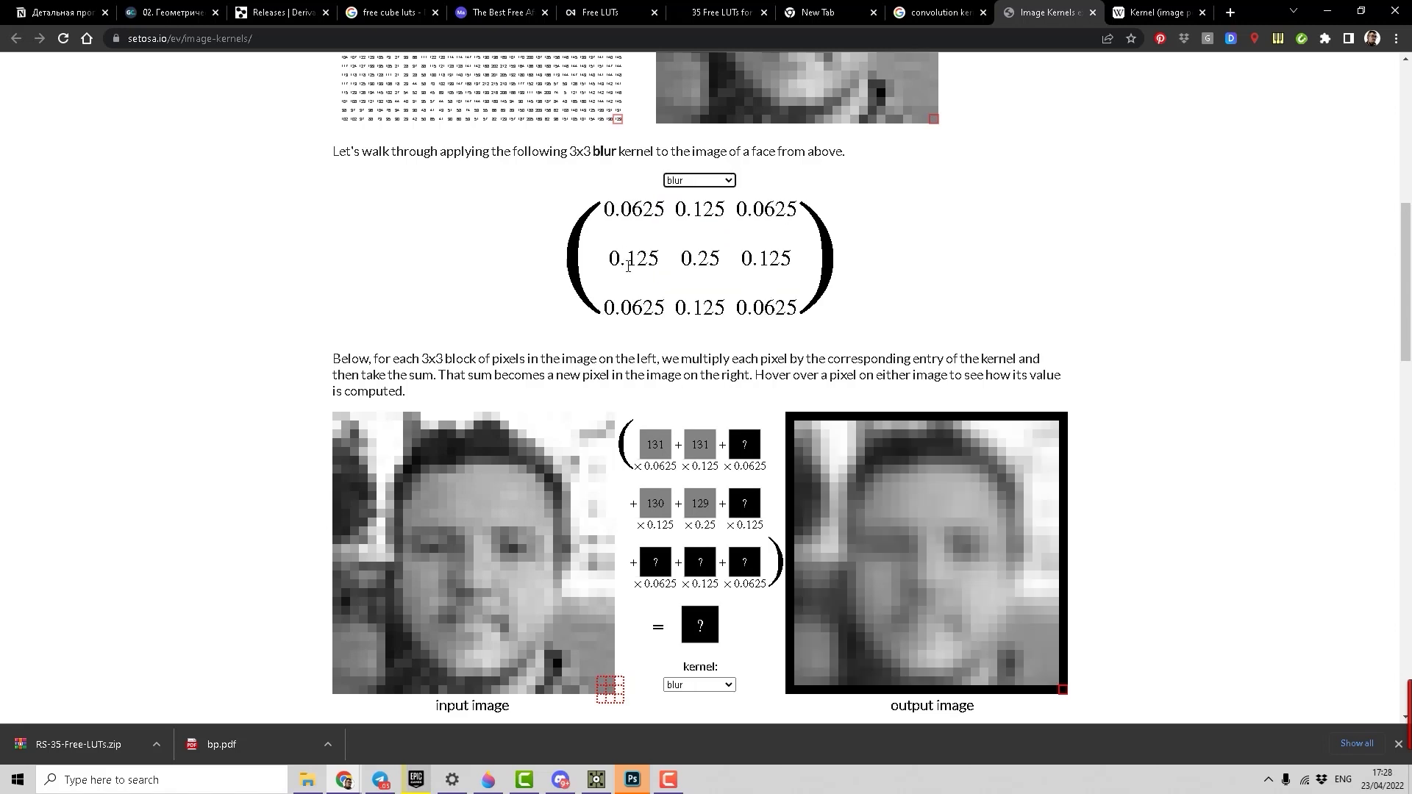
Arrange the browser and TouchDesigner windows side by side so the network and the blur kernel matrix are both visible.
left_click(1361, 11)
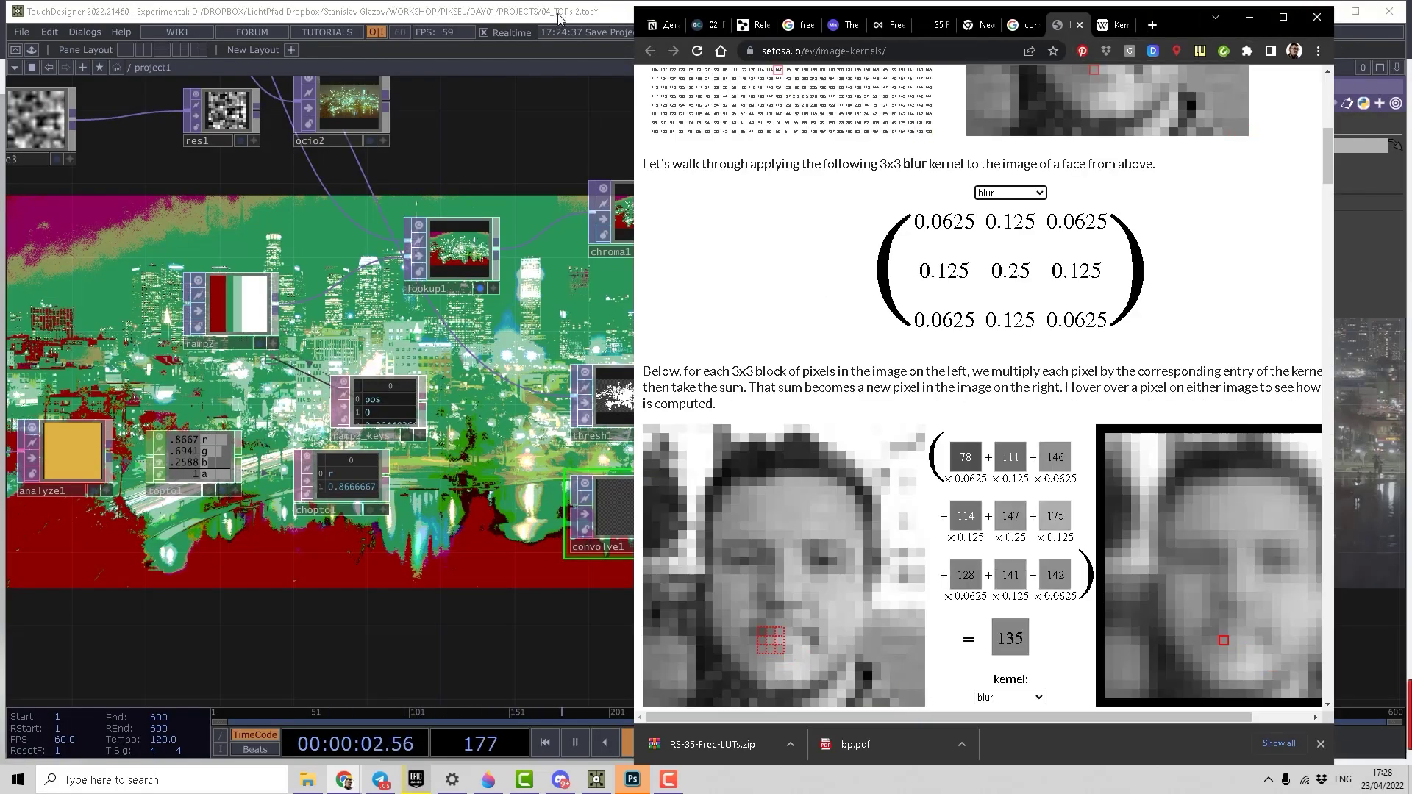
left_click(1316, 16)
left_click_drag(817, 369, 814, 369)
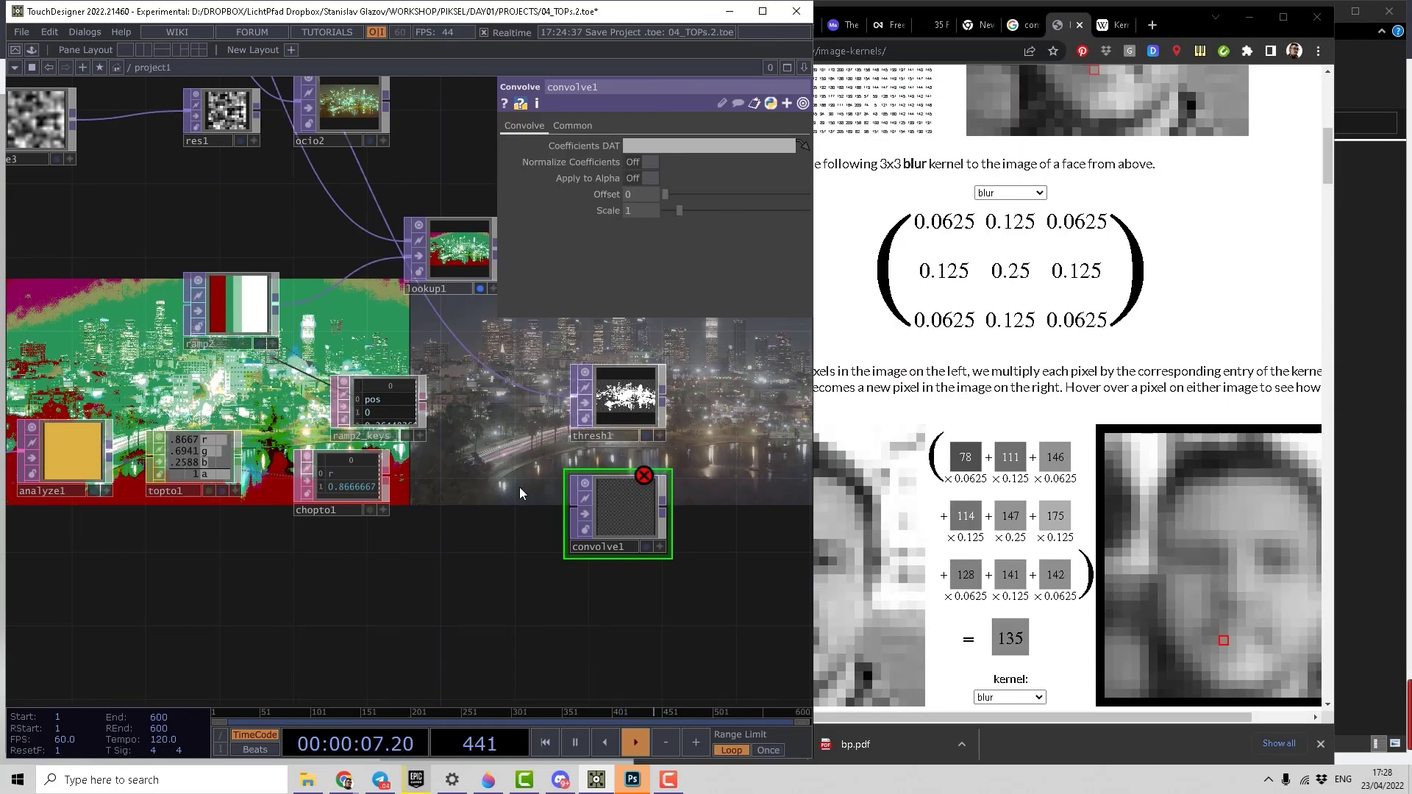
Add a Movie File In TOP feeding the Convolve node and load Mettler.1.jpg from the sample Map folder into it.
left_click_drag(519, 486, 396, 297)
left_click_drag(482, 320, 524, 454)
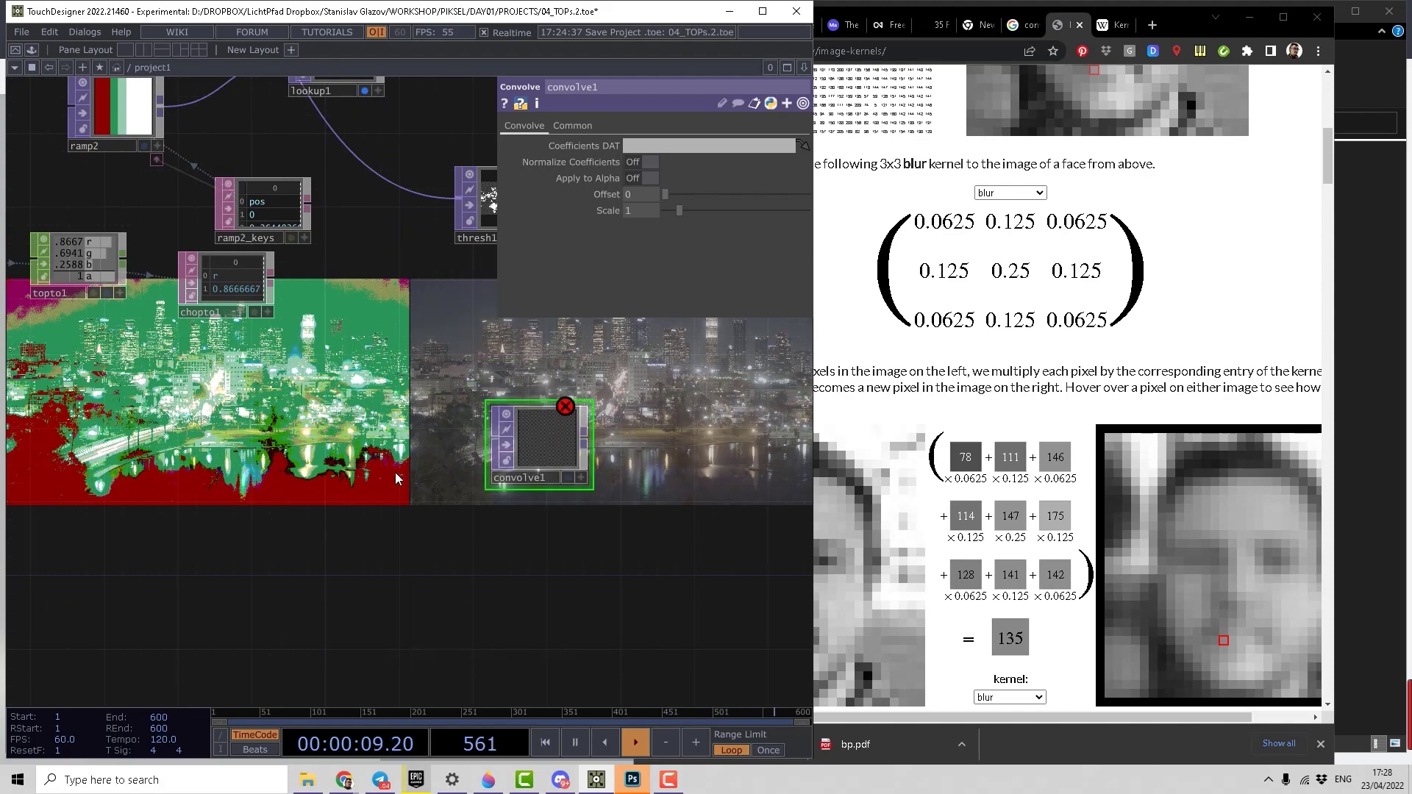
key("Tab")
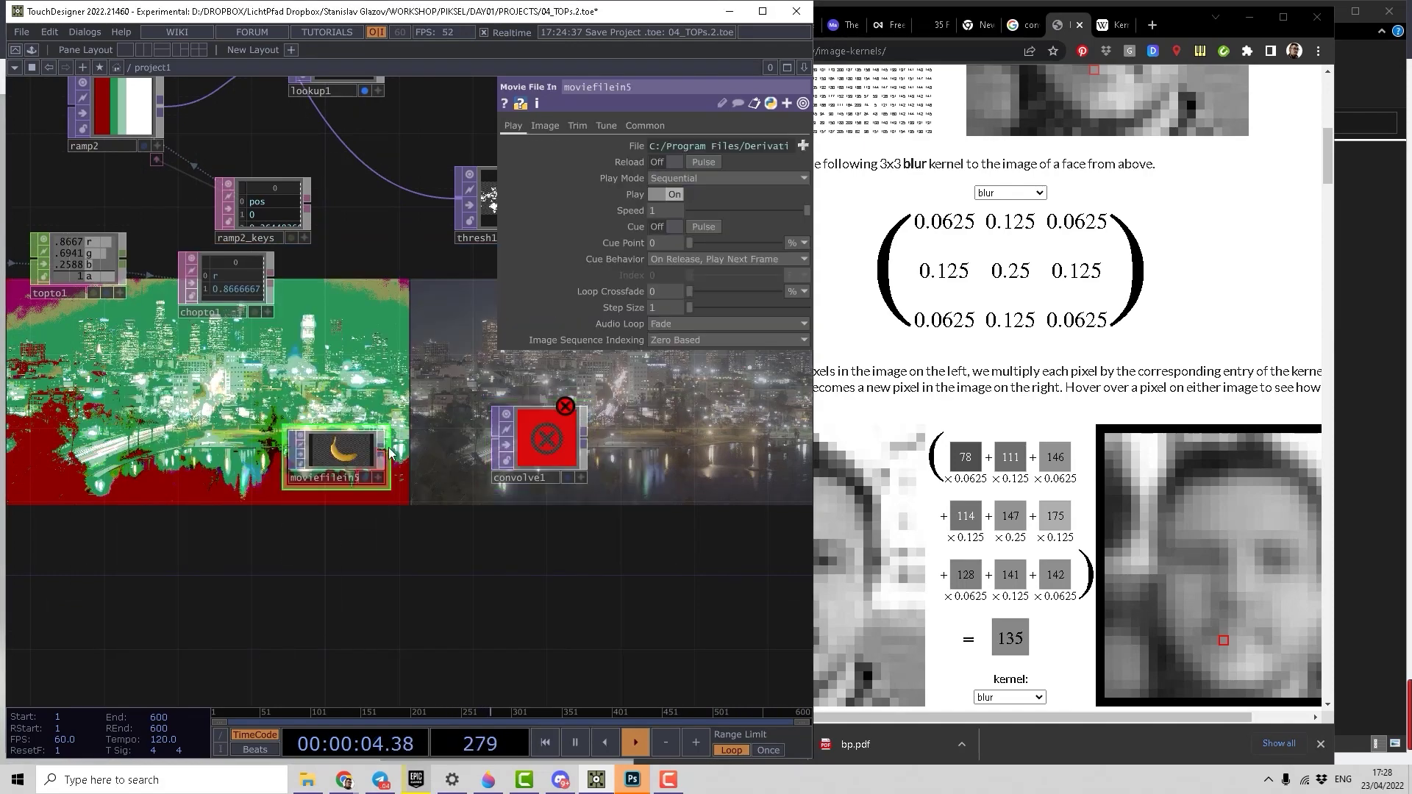
left_click_drag(389, 453, 493, 439)
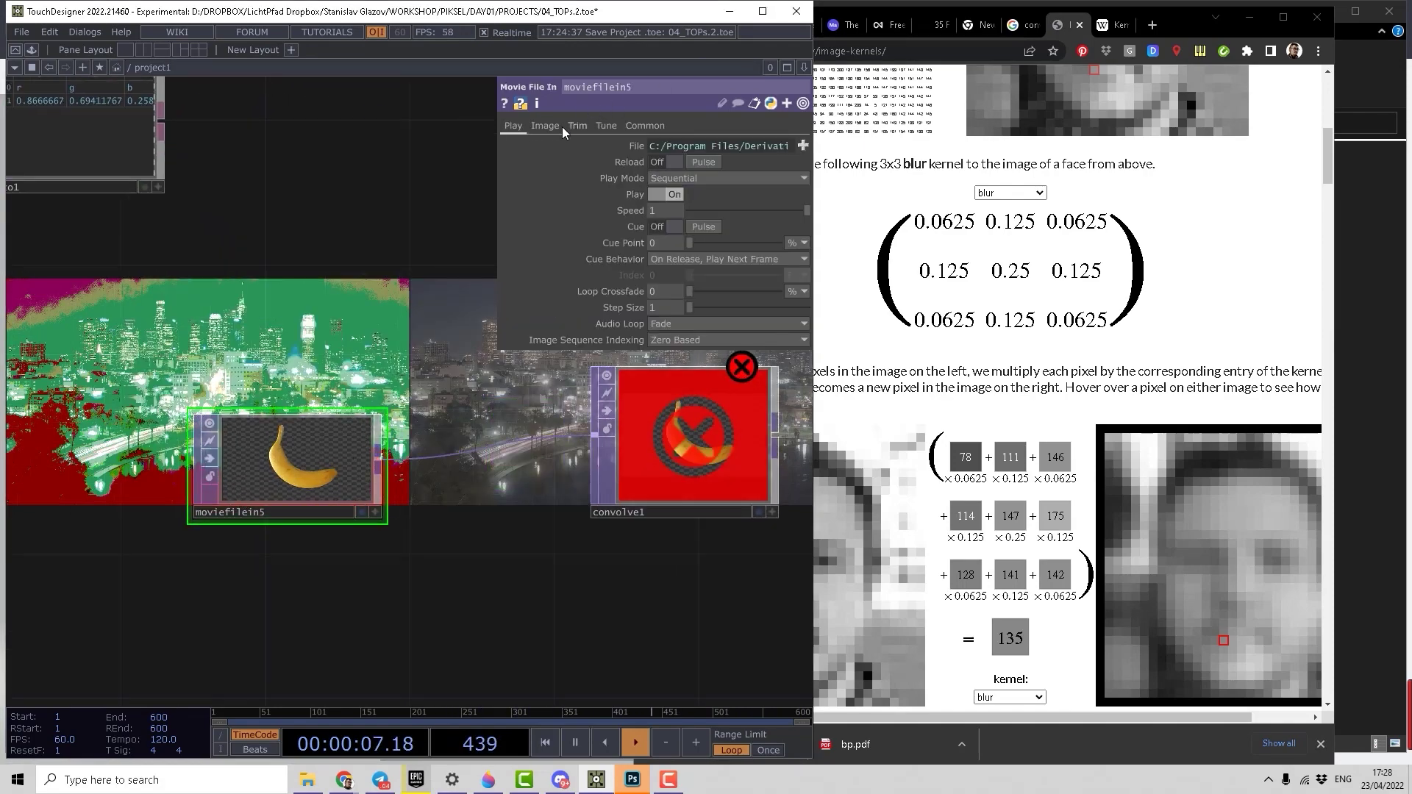
left_click(803, 146)
scroll(622, 294, "down", 5)
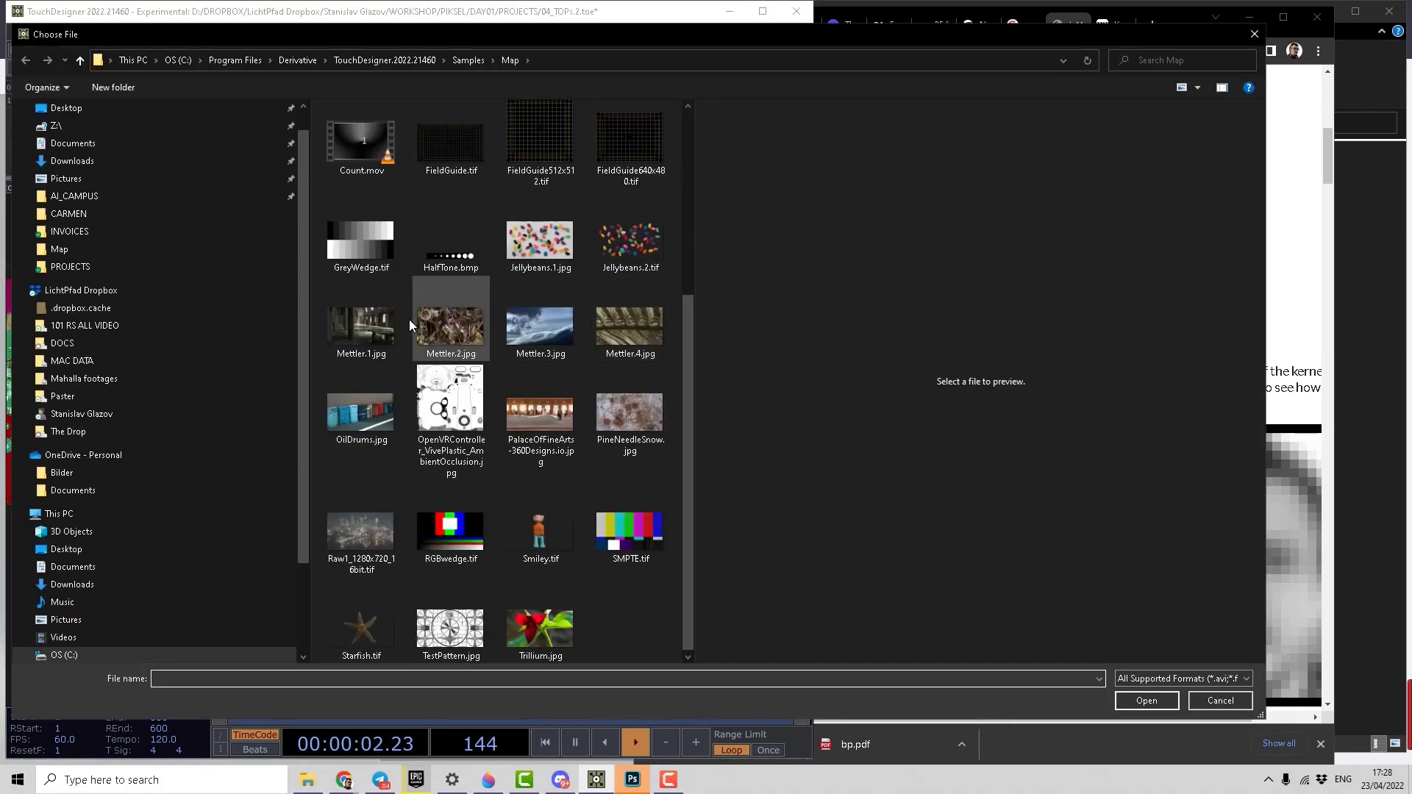
double_click(372, 321)
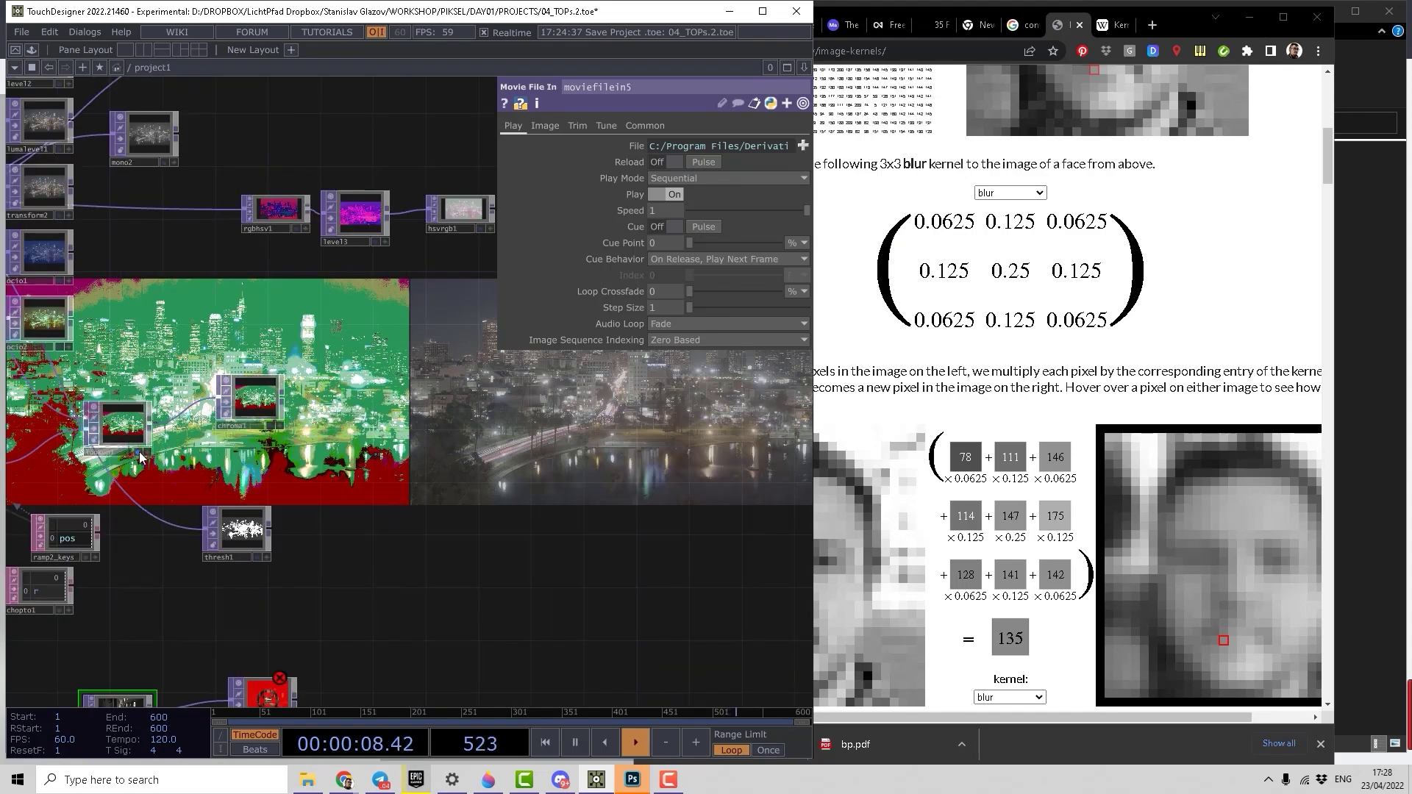
Clear the earlier background displays and show the Convolve node's output behind the network.
left_click_drag(343, 240, 658, 397)
left_click_drag(412, 475, 565, 466)
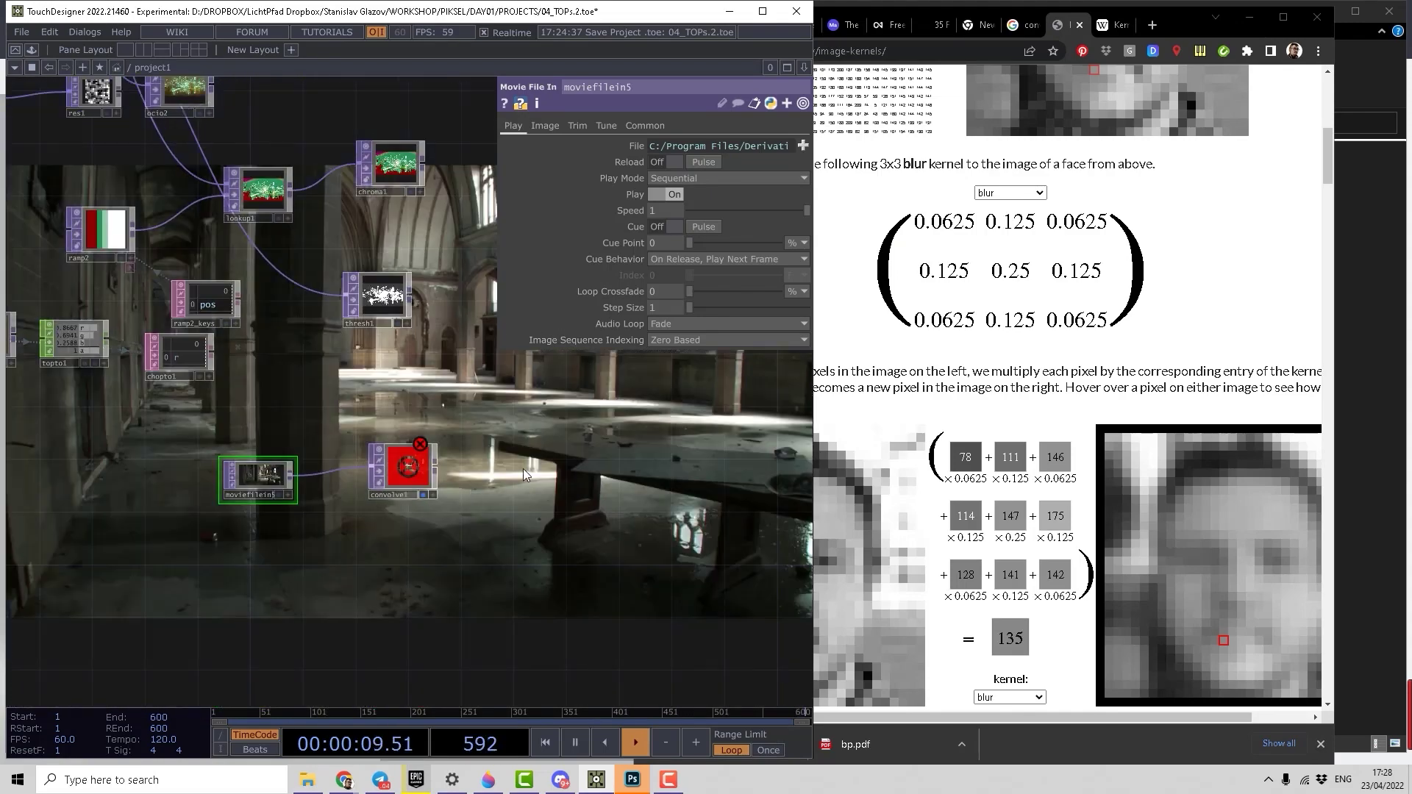
left_click_drag(472, 476, 366, 461)
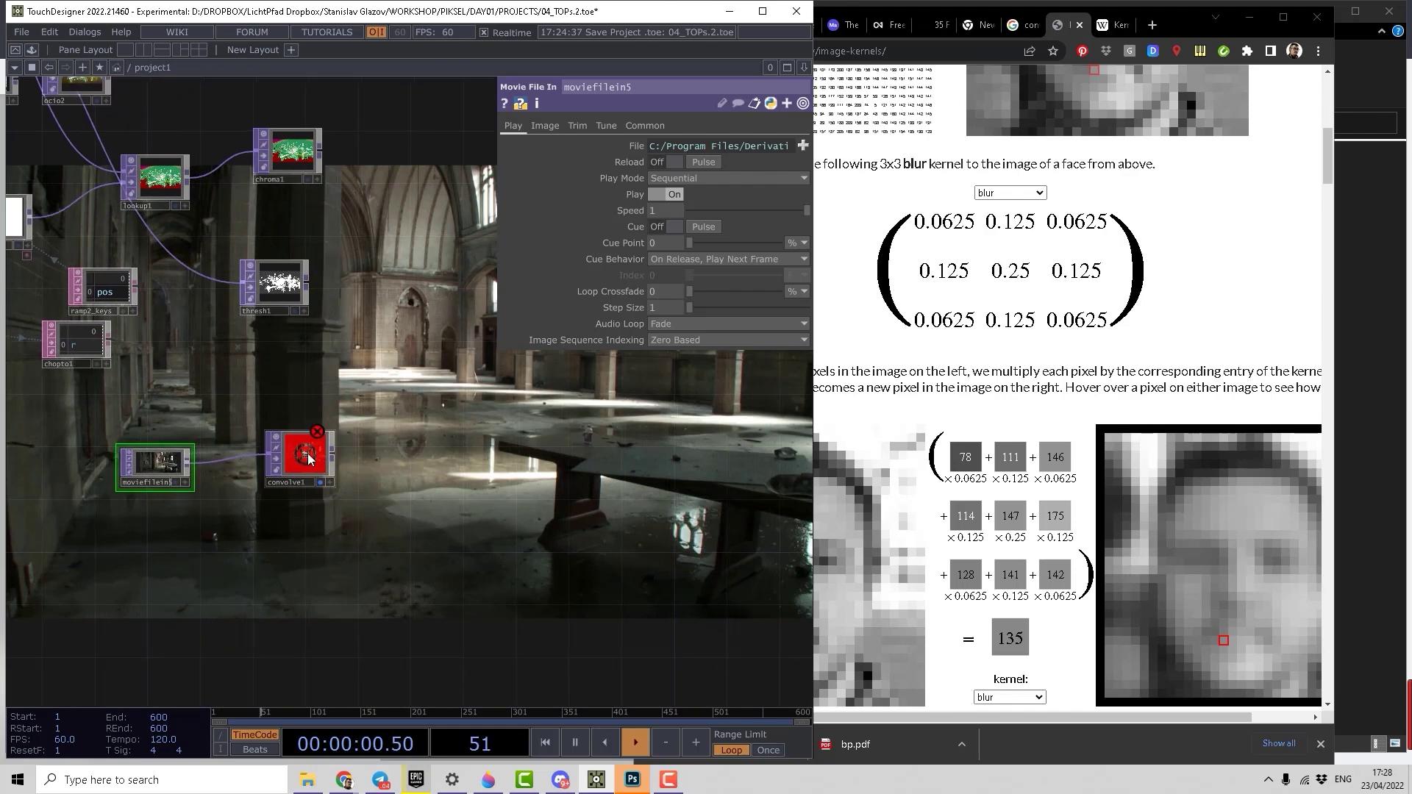
scroll(277, 472, "up", 5)
middle_click(312, 418)
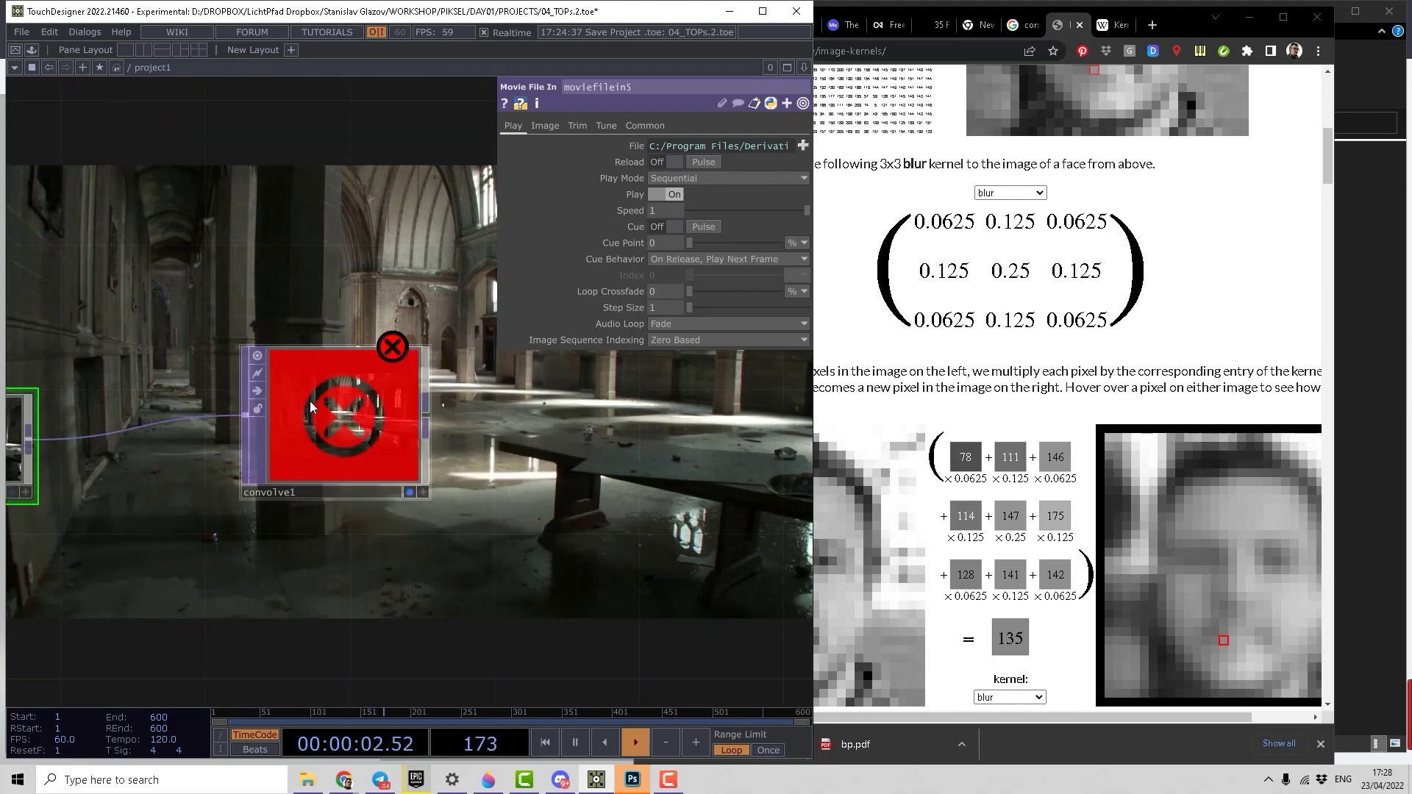
Place a Table DAT below the Convolve node and turn on its Exact Dimensions option.
left_click(311, 400)
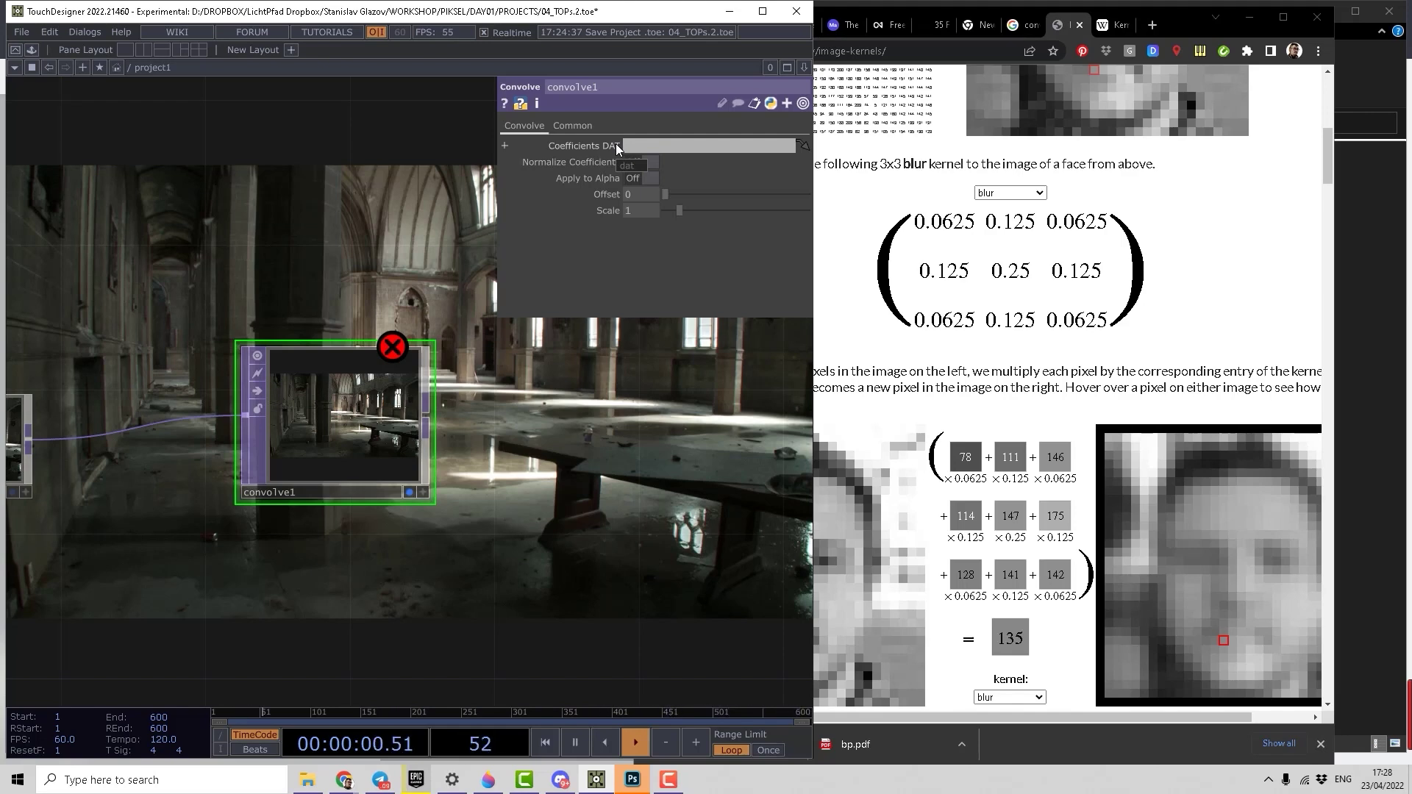
key("Tab")
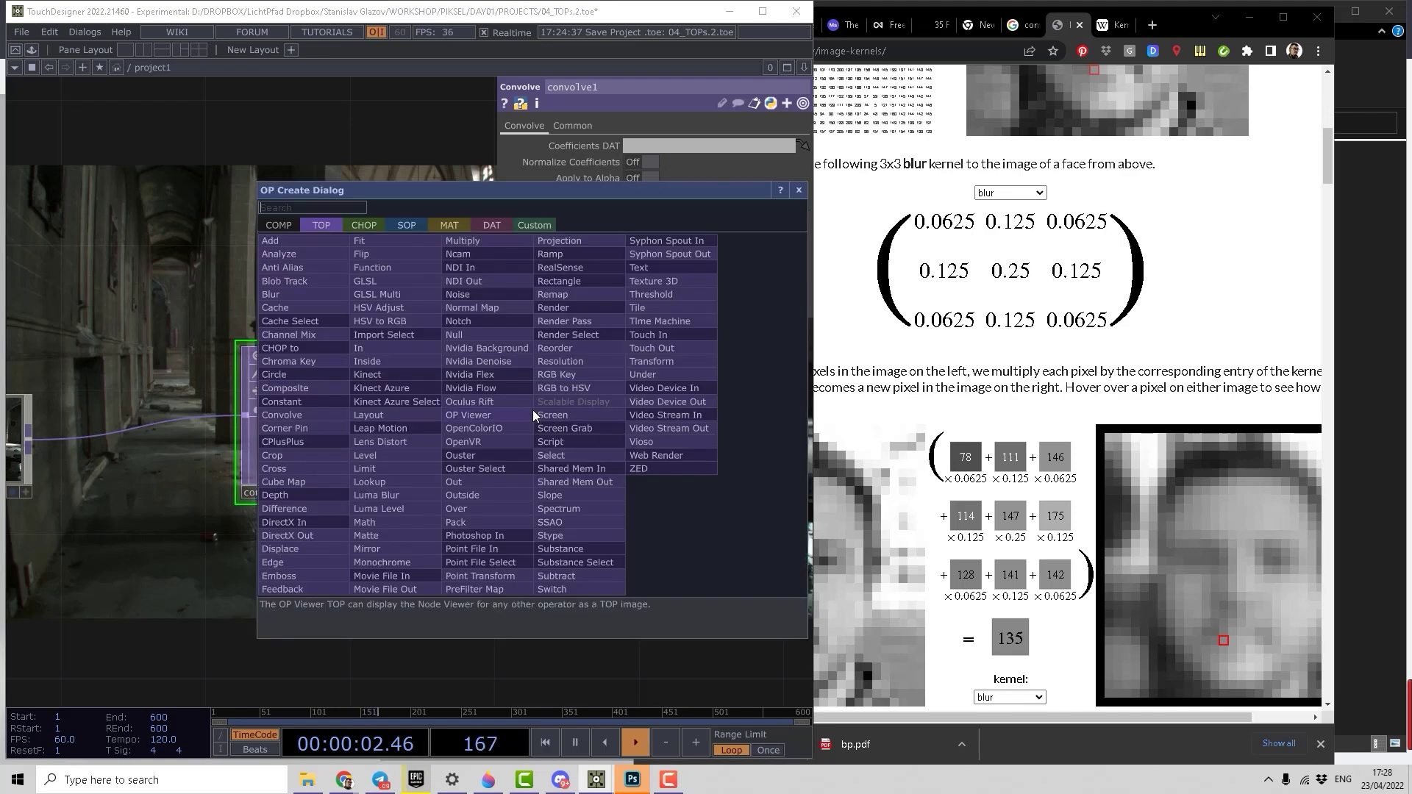
left_click(487, 226)
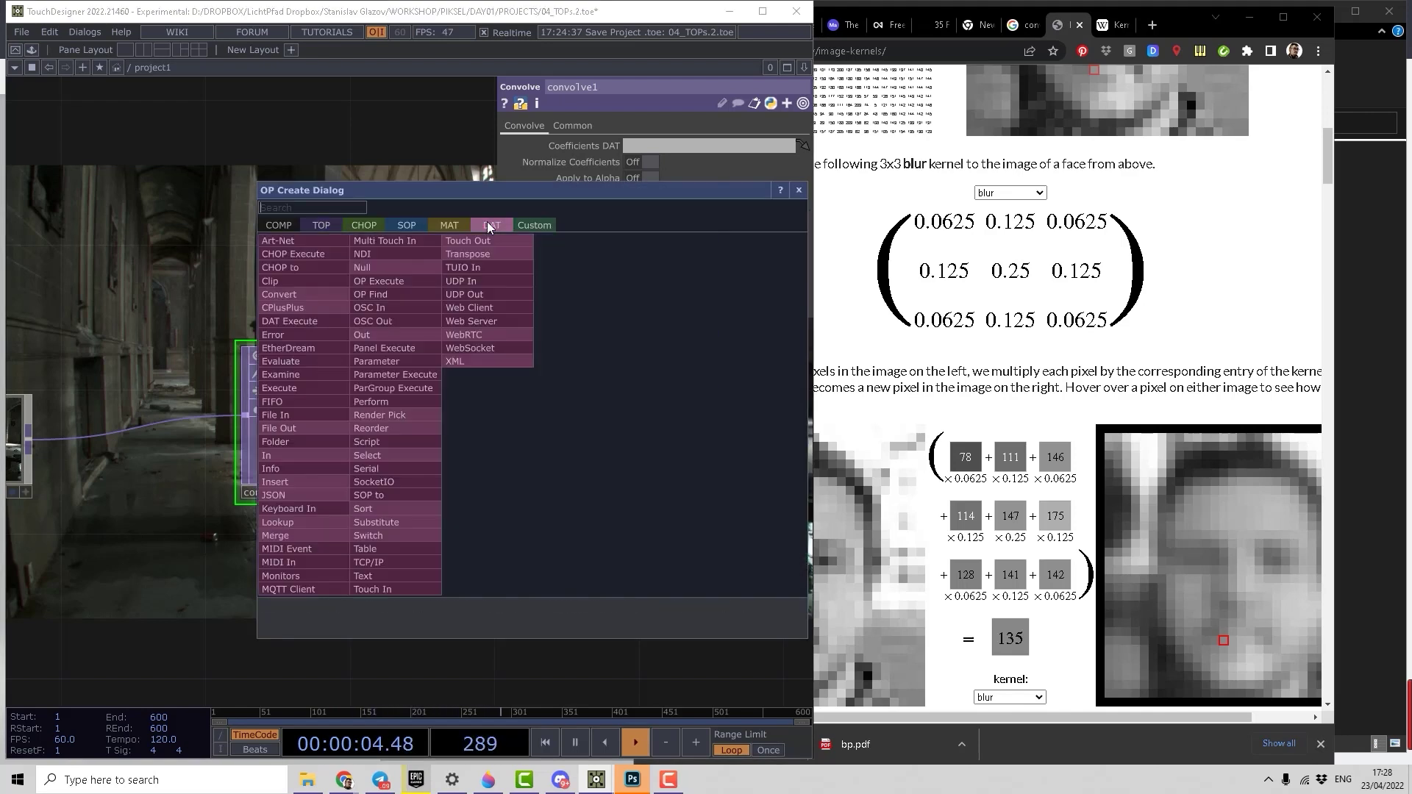
left_click(382, 549)
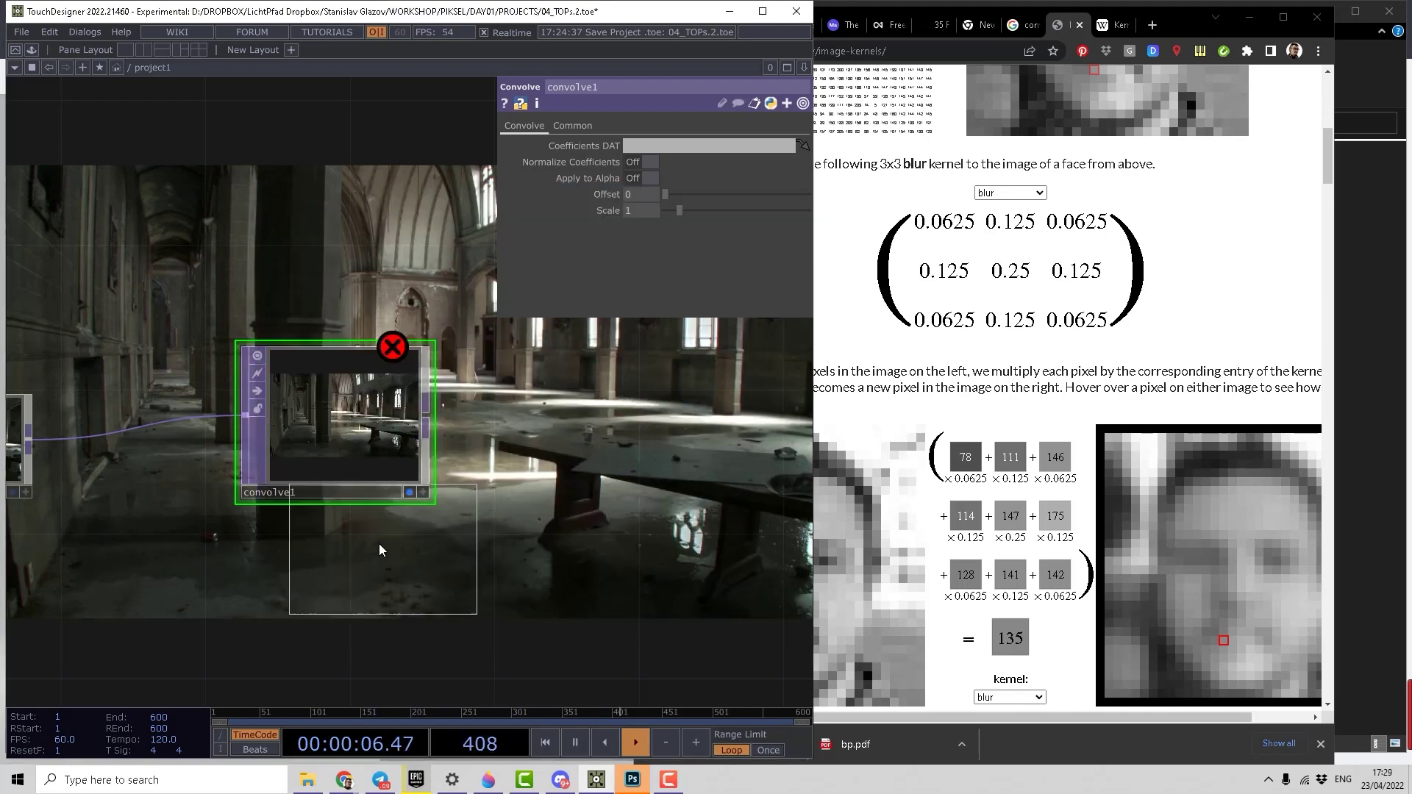
left_click(316, 597)
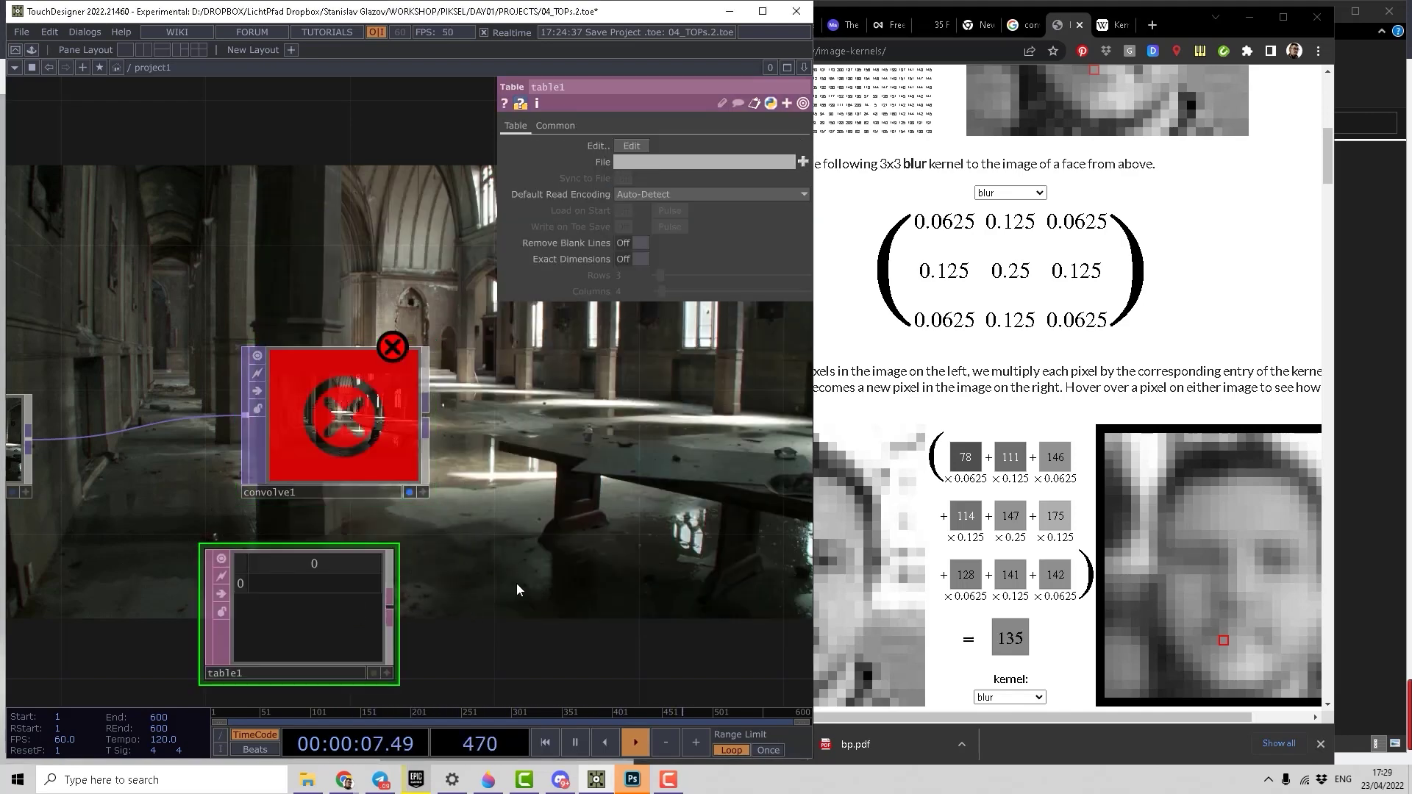
left_click(637, 260)
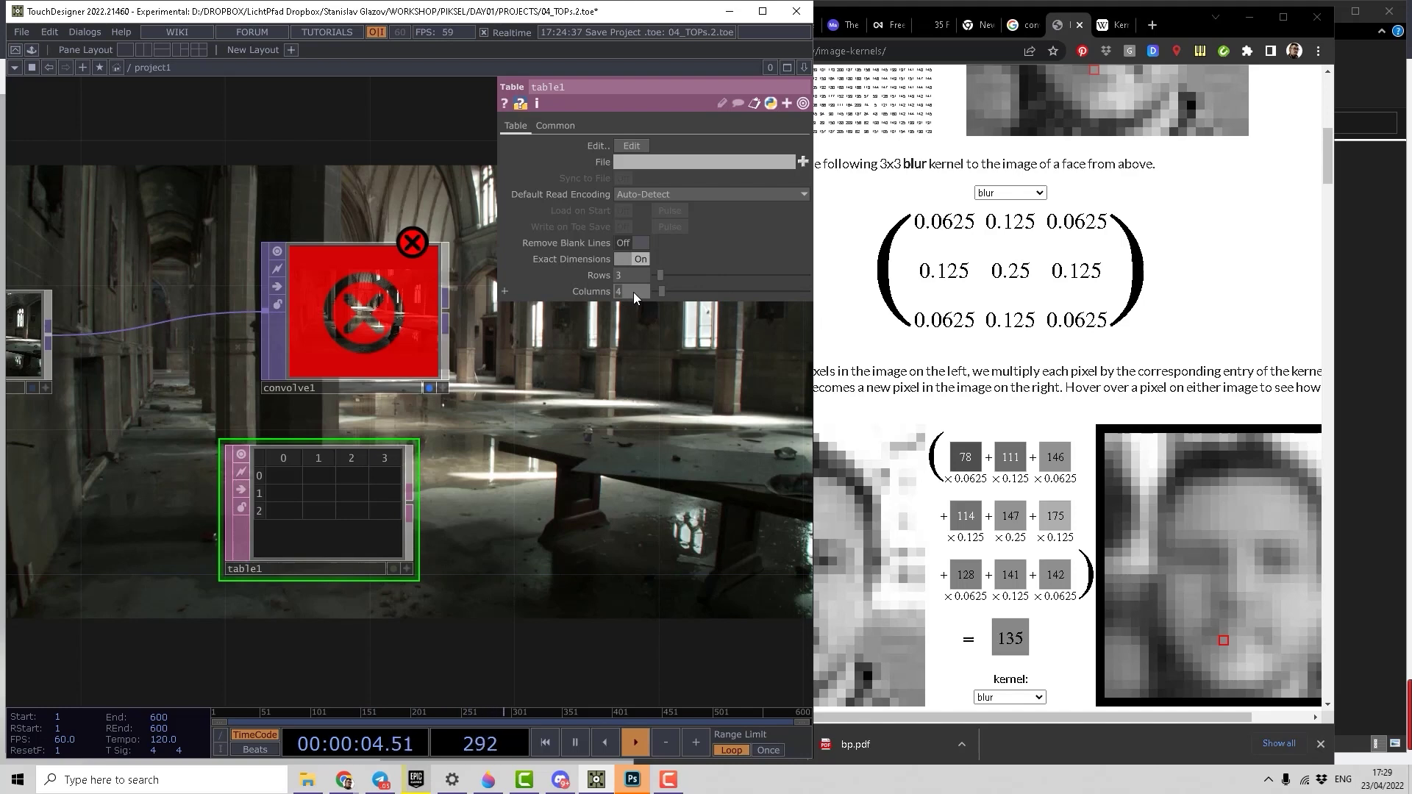
Set the Table DAT to 3 columns and make its viewer active so the cells can be edited.
type("3")
key("Return")
left_click_drag(541, 459, 599, 420)
left_click_drag(911, 220, 467, 401)
left_click(936, 221)
left_click(466, 528)
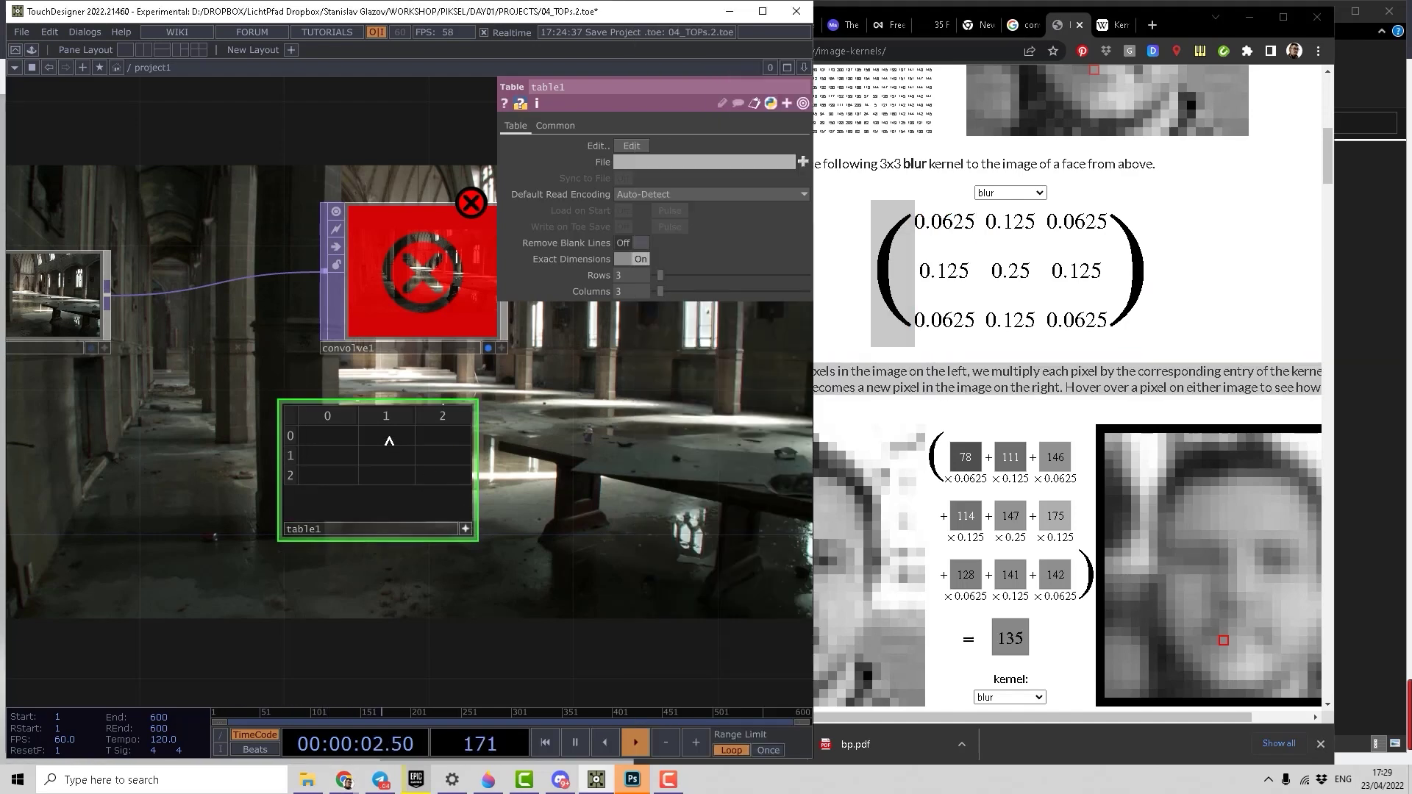
Enter 0.0625 in the four corner cells of the 3x3 table.
left_click(346, 437)
type("0.0625")
key("Tab")
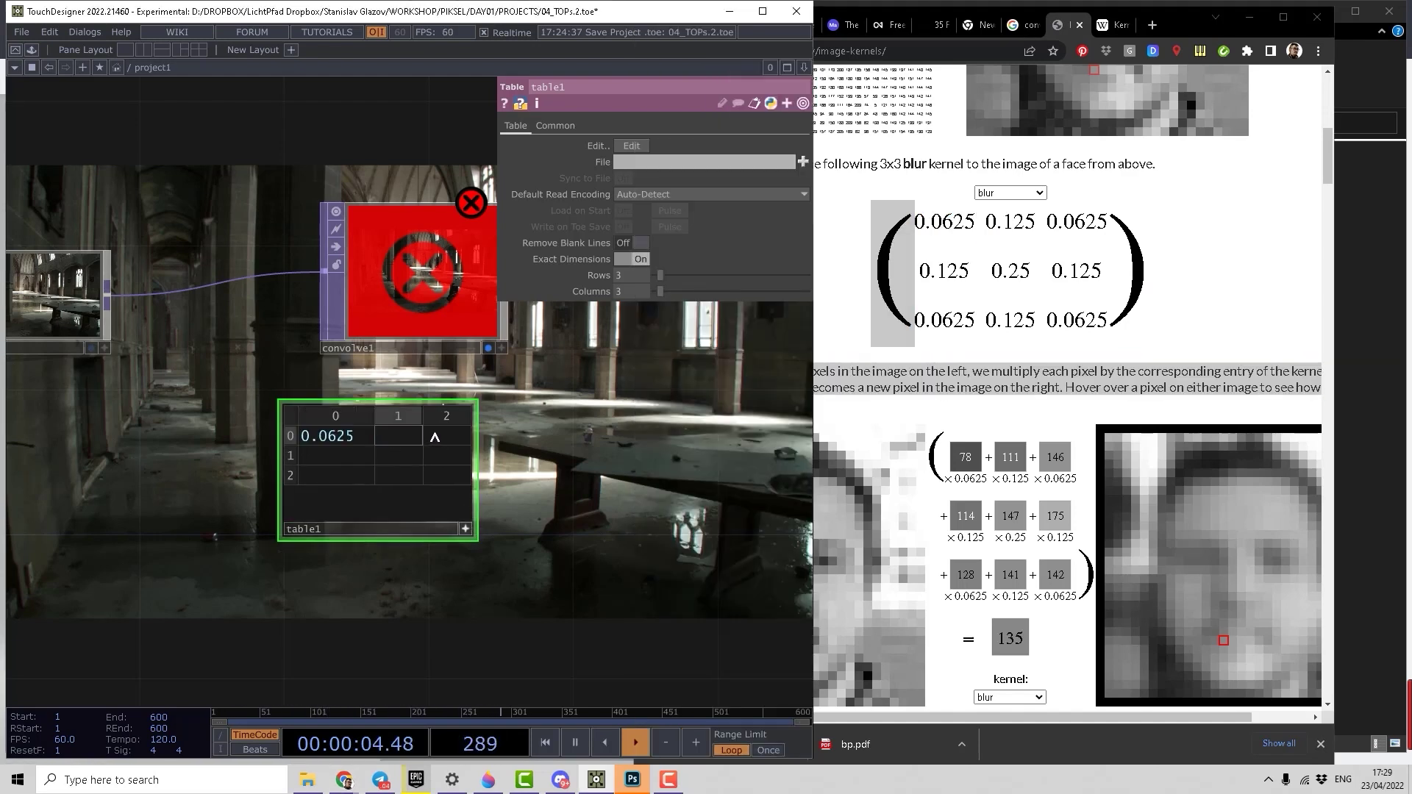
left_click(435, 437)
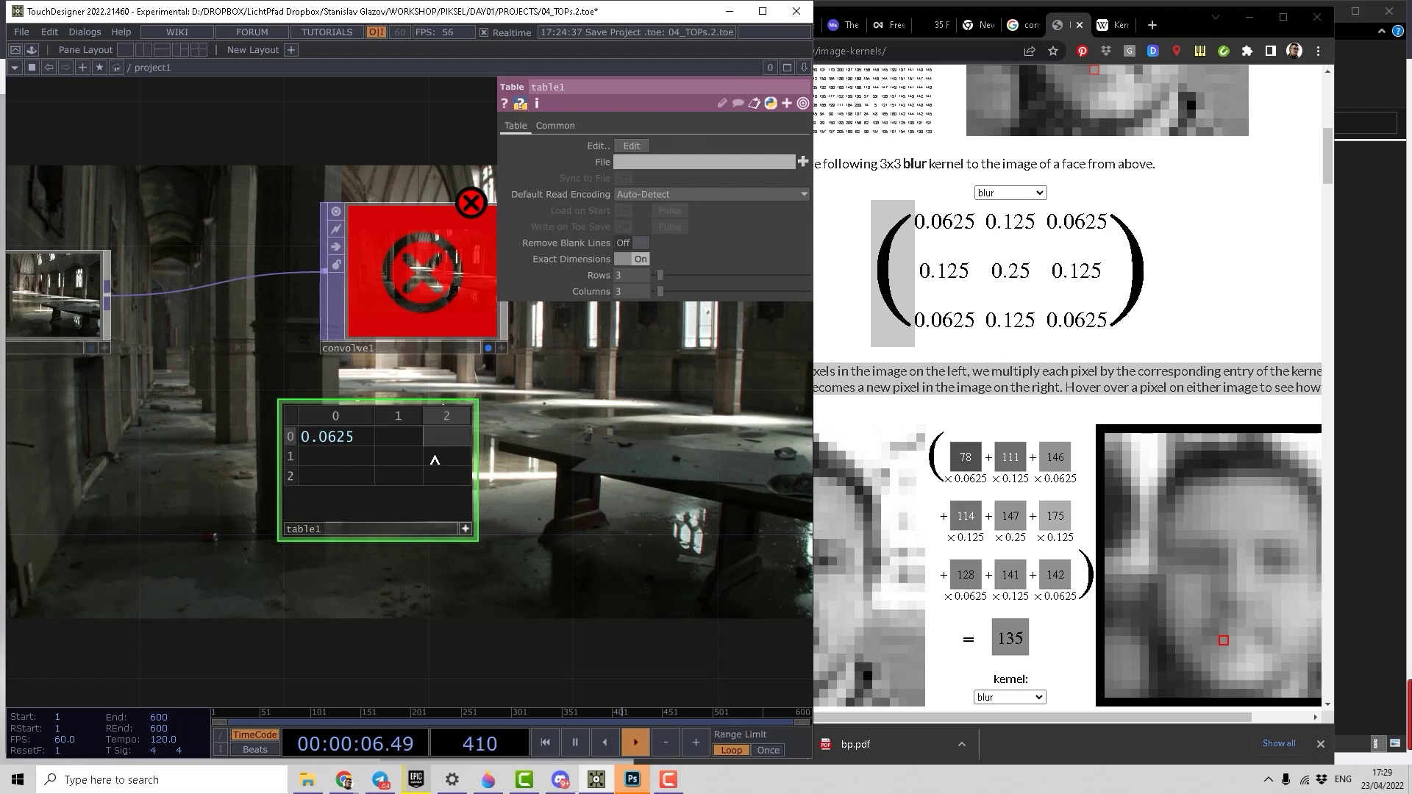
type("0.0625")
key("Return")
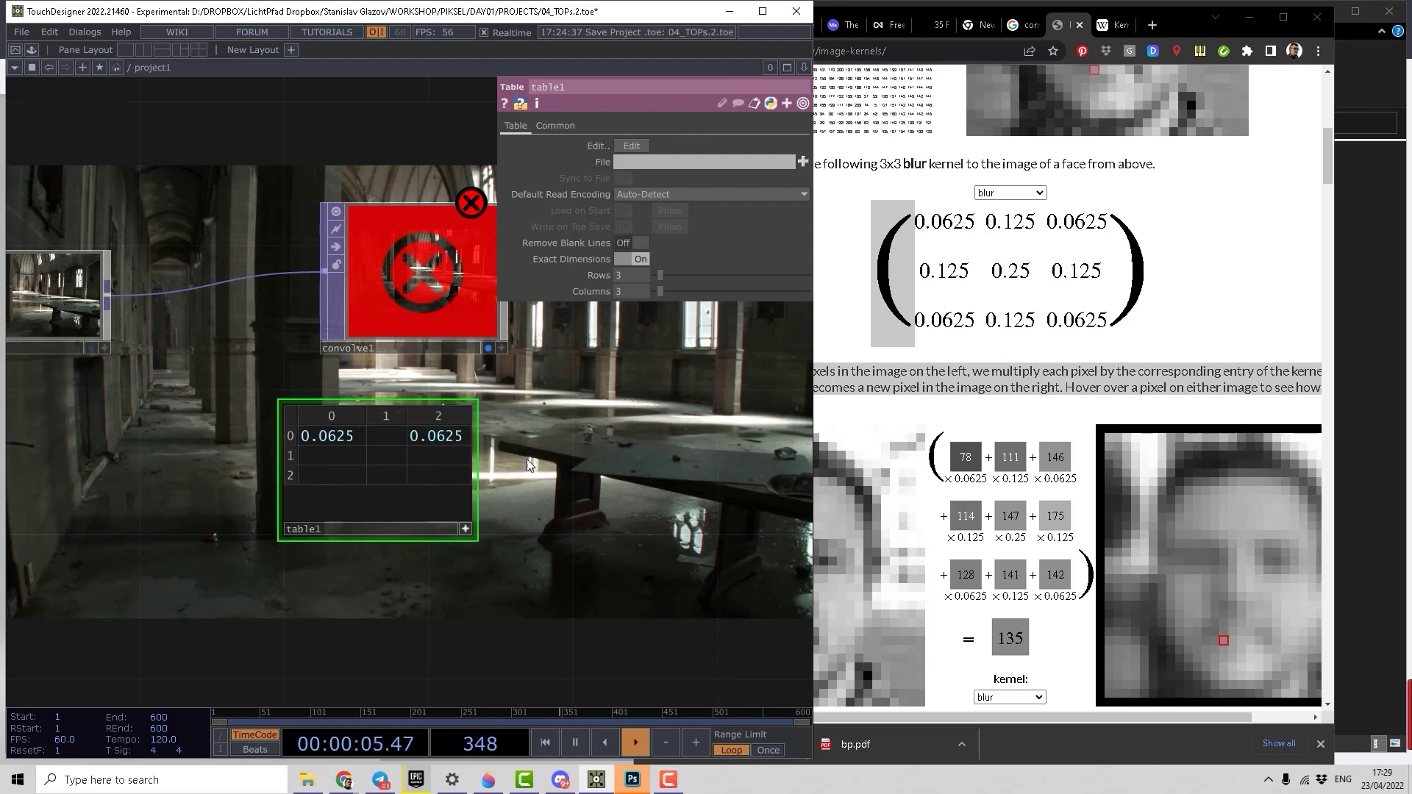
left_click(434, 476)
type("0.0625")
key("Return")
left_click(325, 478)
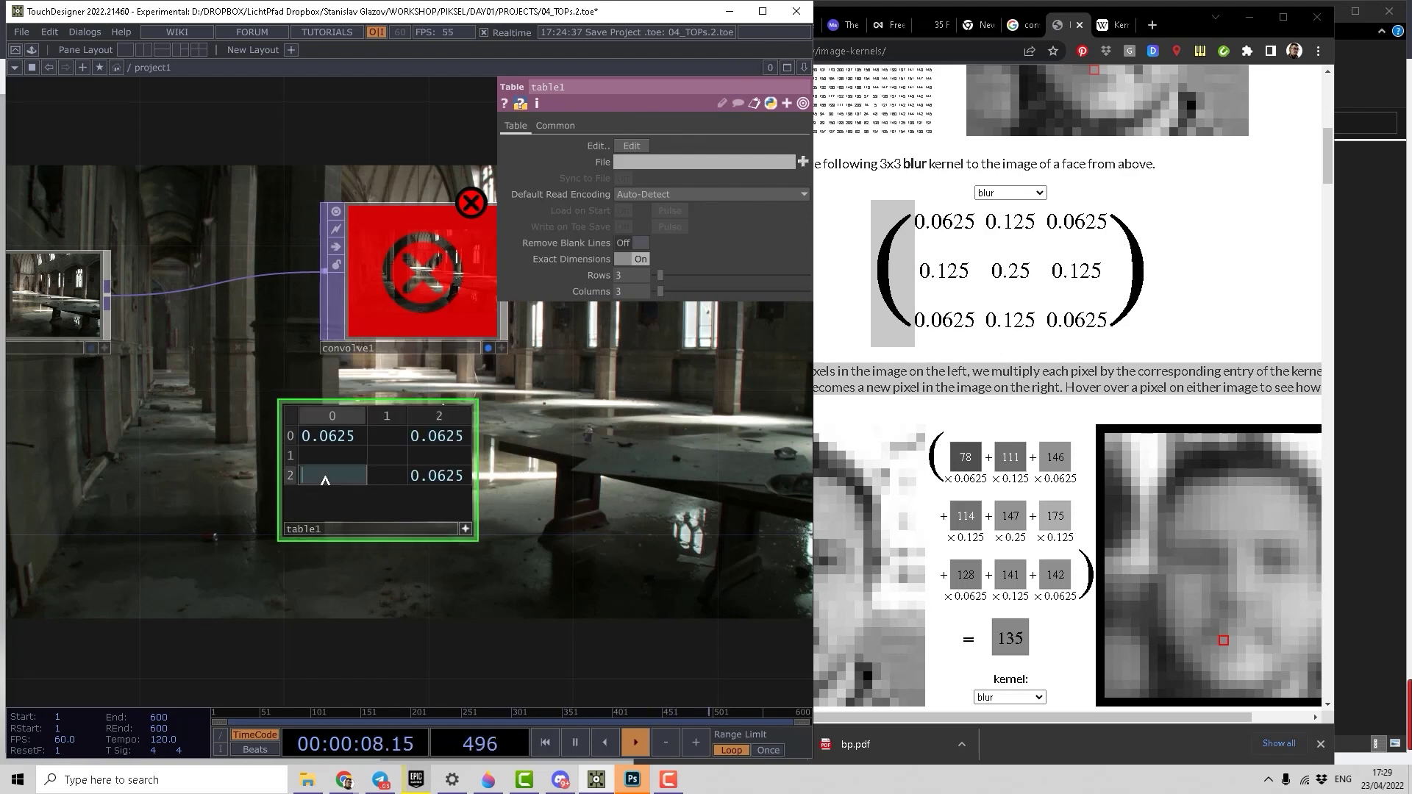
type("0.0625")
key("Return")
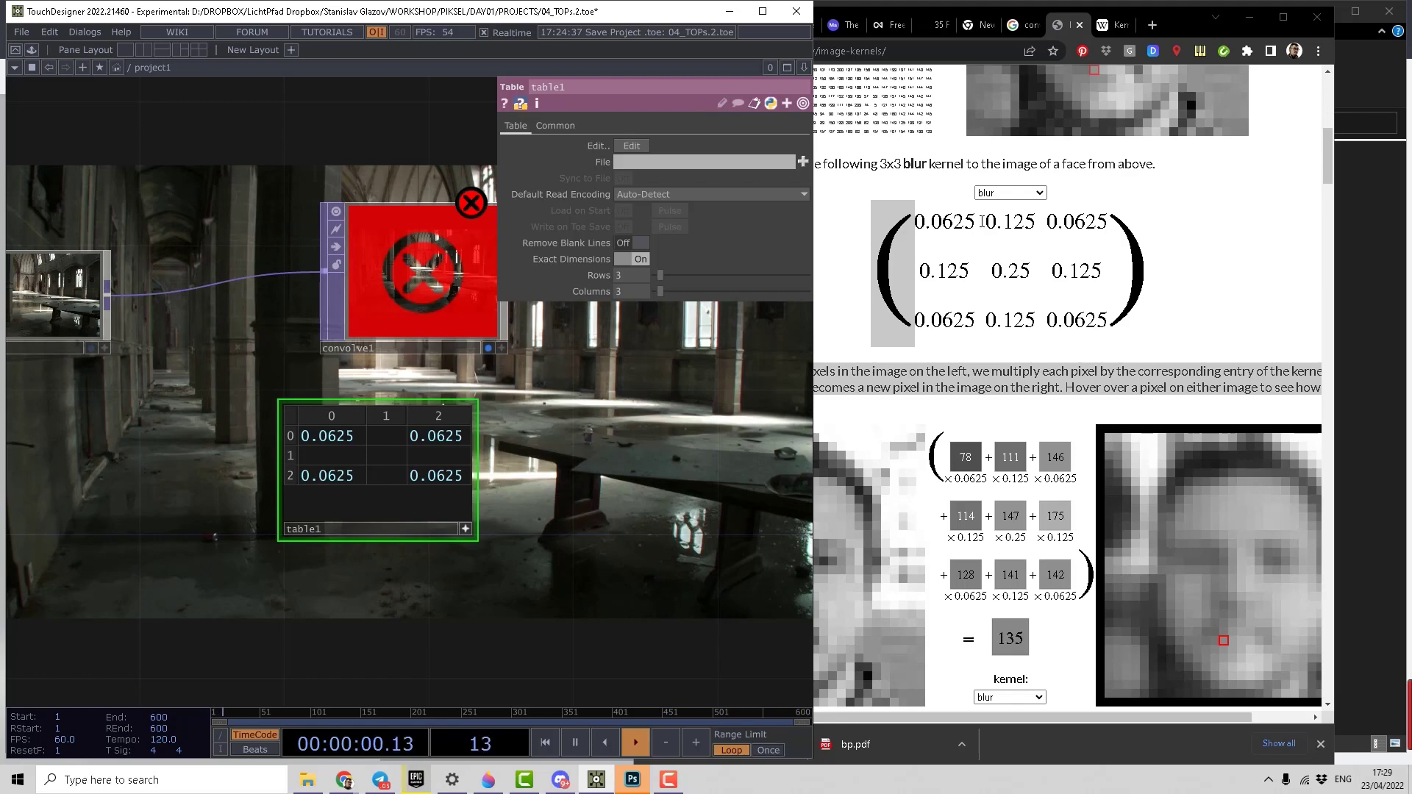
Copy 0.125 from the web page's blur matrix and paste it into the four edge-middle cells of the table.
left_click_drag(983, 222, 1034, 225)
key("ctrl+c")
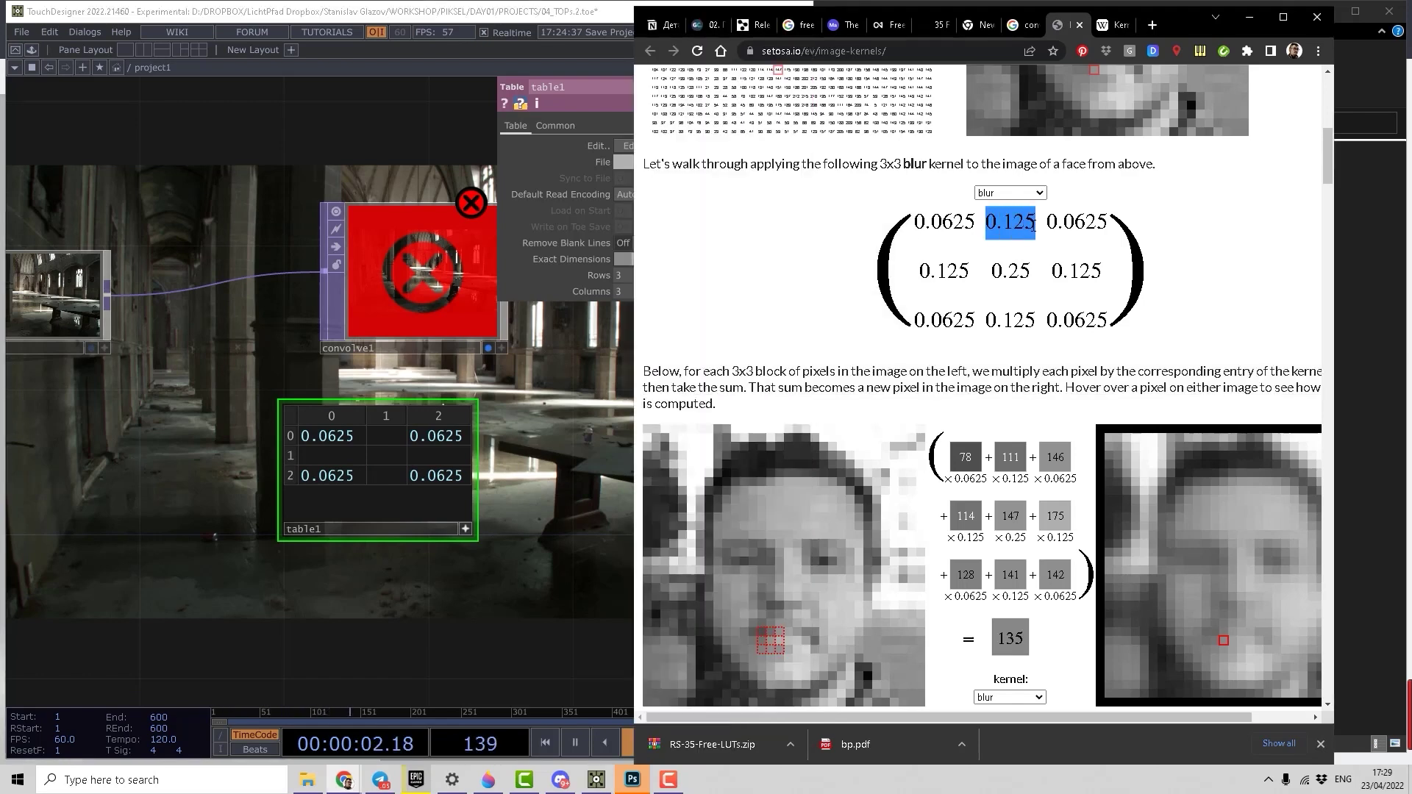
left_click(390, 436)
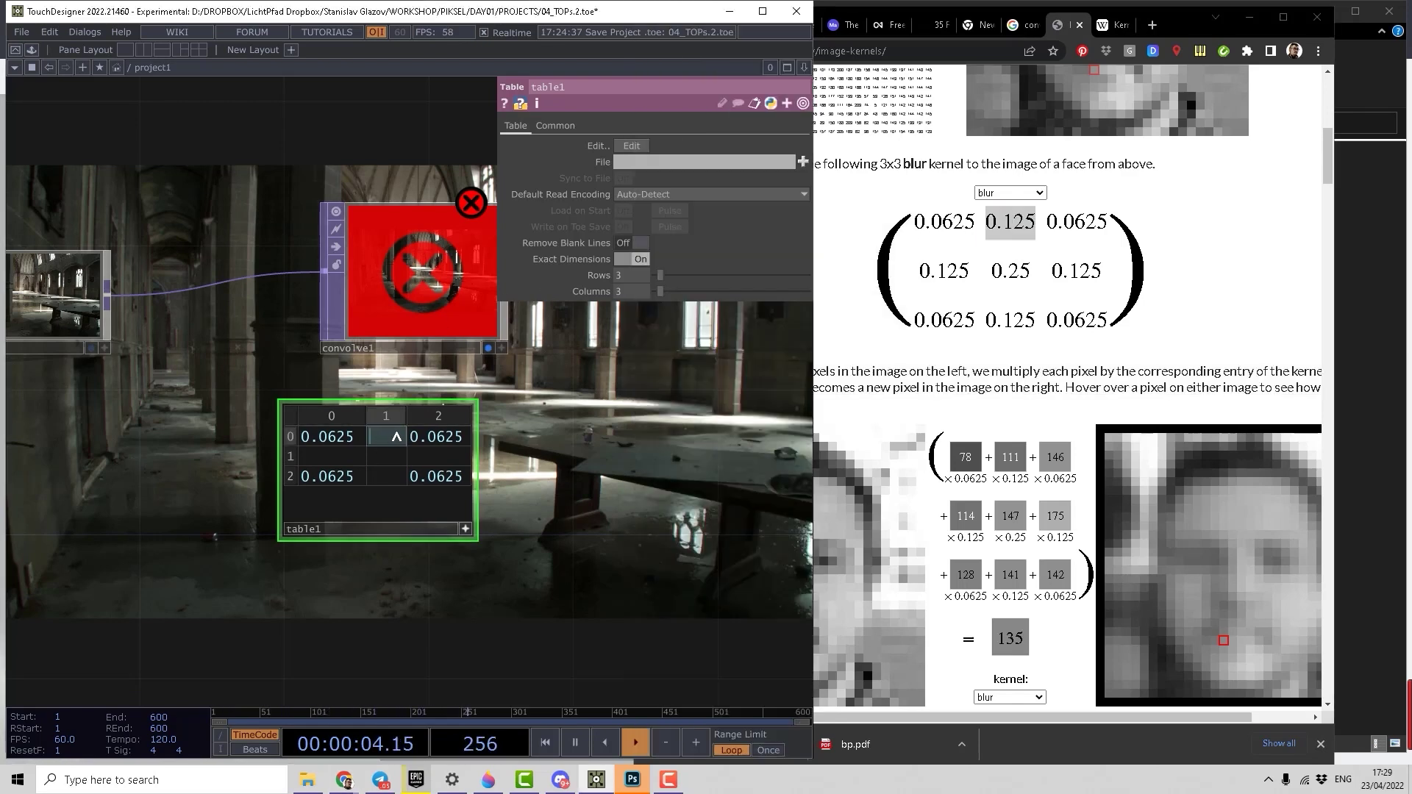
key("ctrl+v")
left_click(387, 475)
key("ctrl+v")
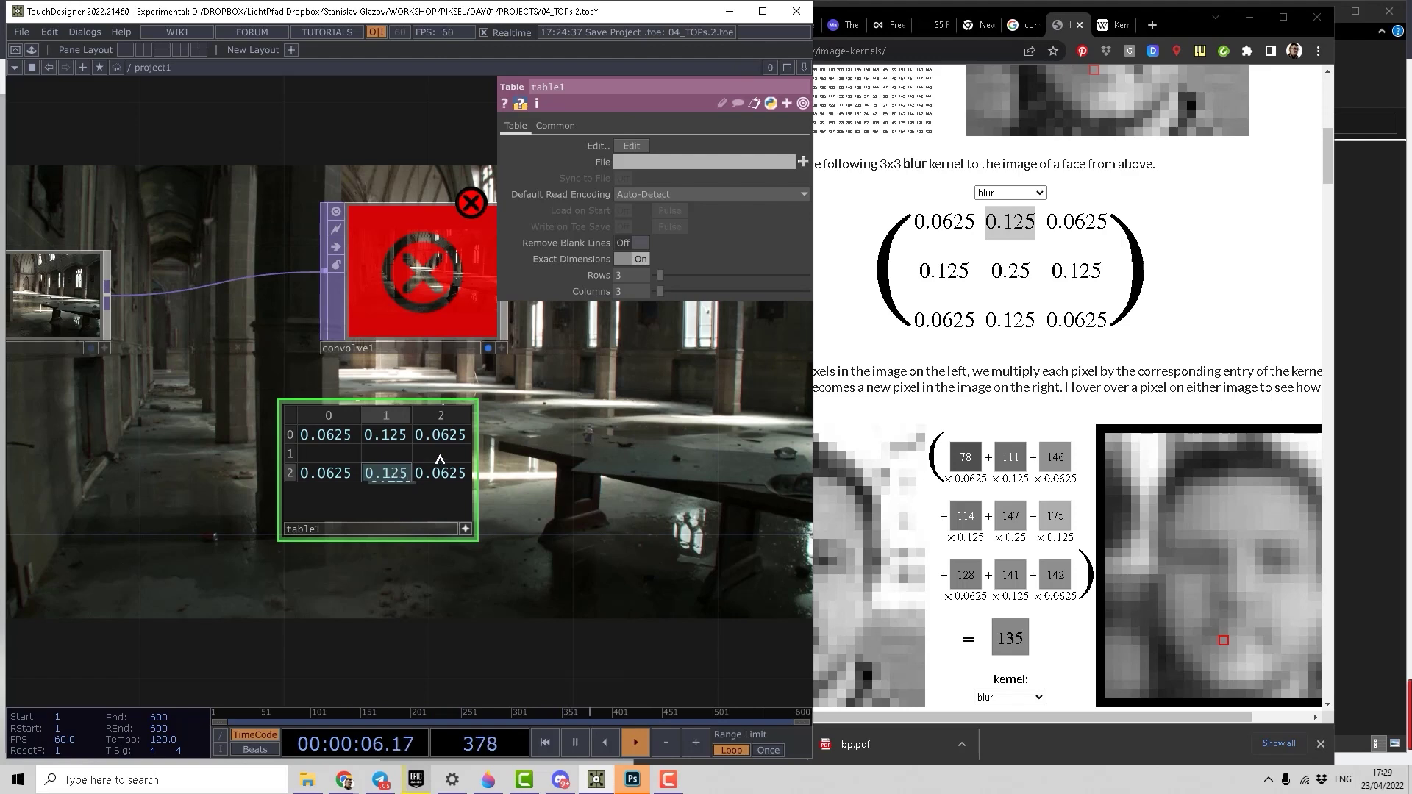
left_click(439, 454)
key("ctrl+v")
left_click(317, 454)
key("ctrl+v")
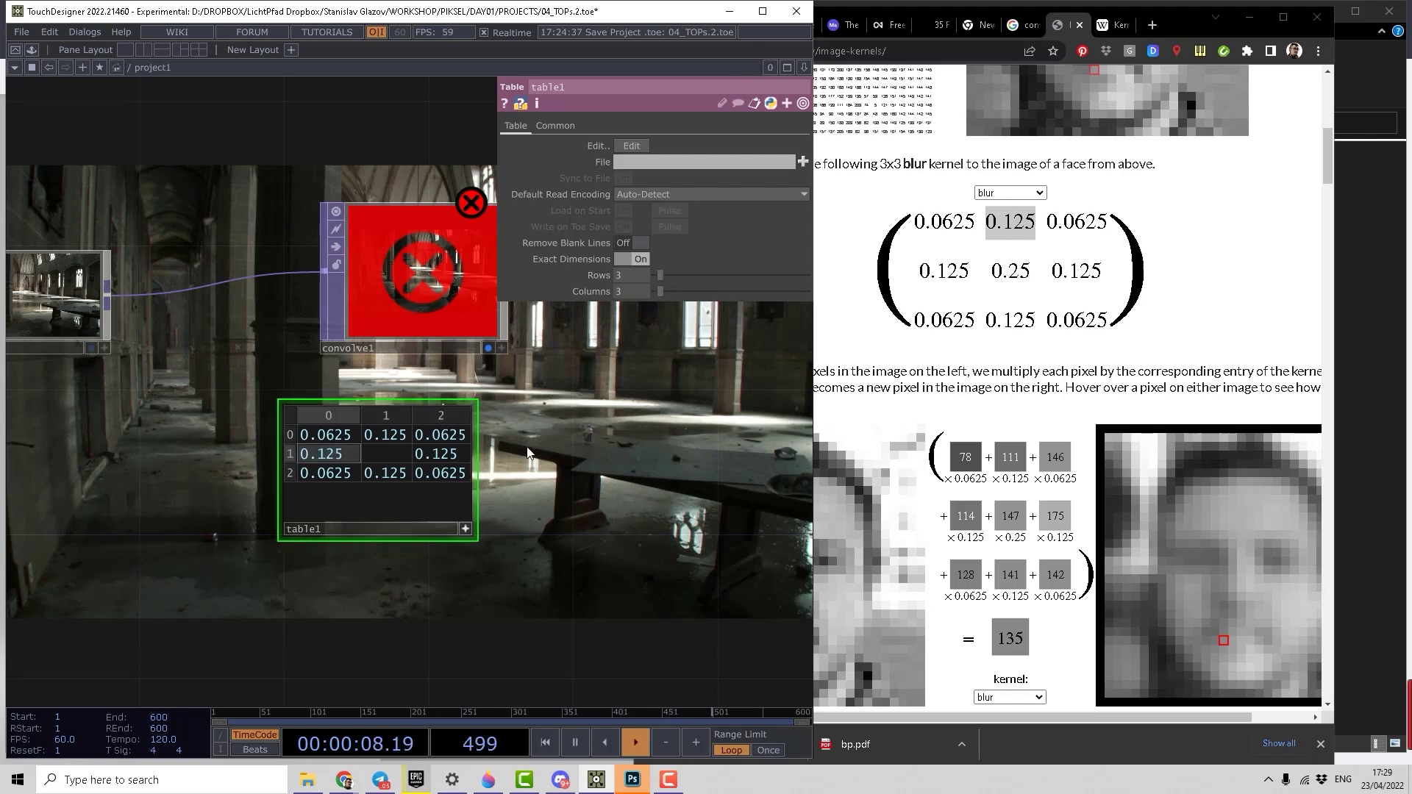
Enter 0.25 in the centre cell of the table.
left_click(398, 461)
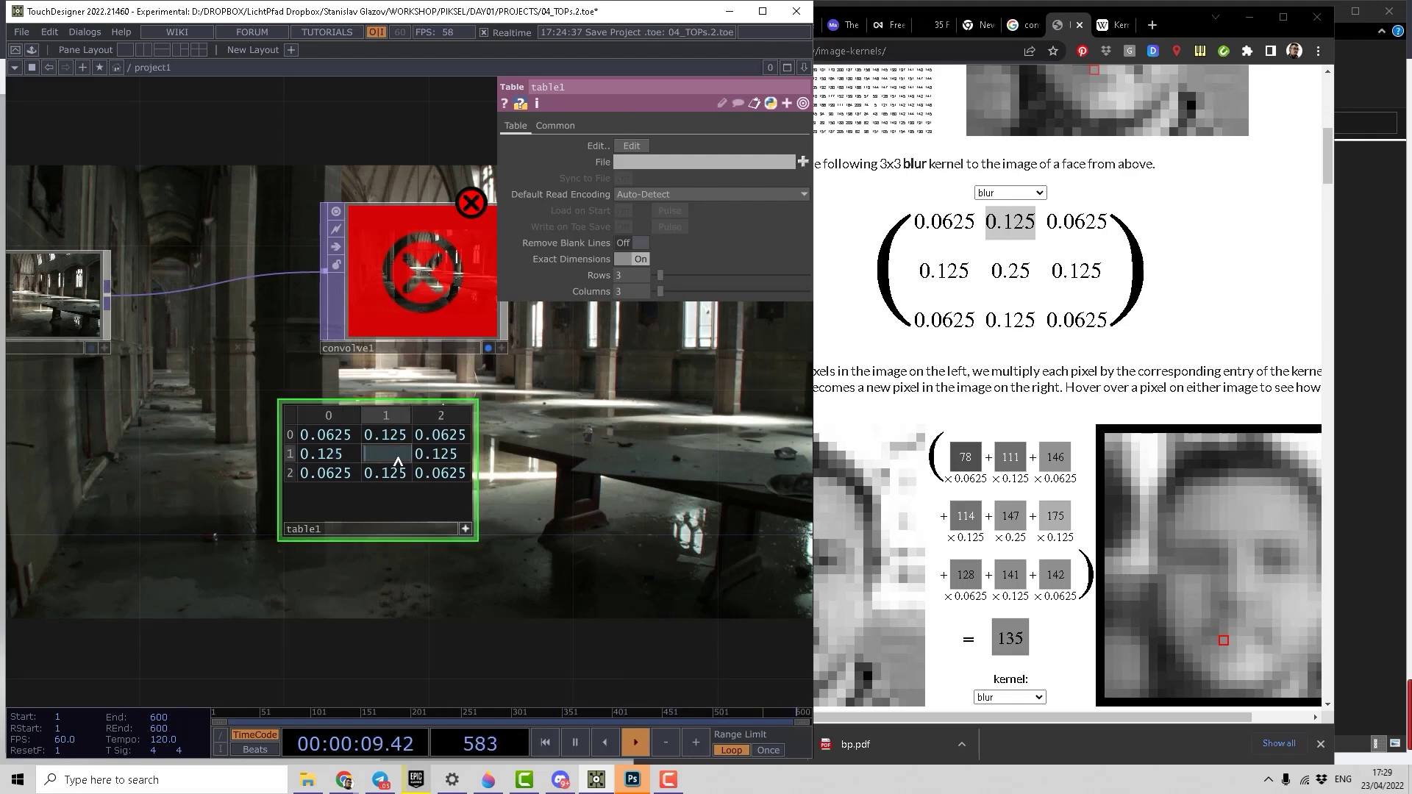
type("0.25")
key("Return")
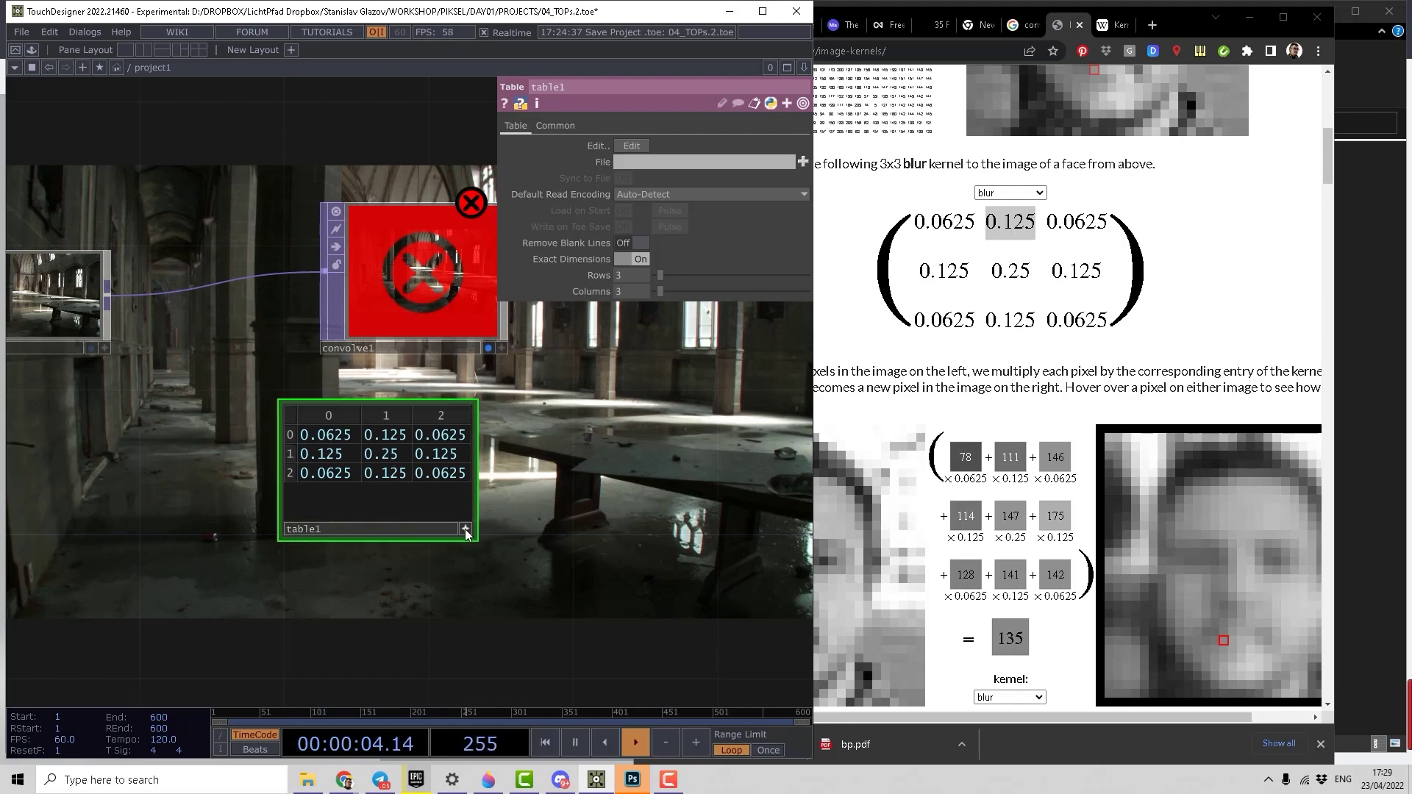
Add a Null DAT after the table and assign it as the Convolve node's Coefficients DAT.
key("Tab")
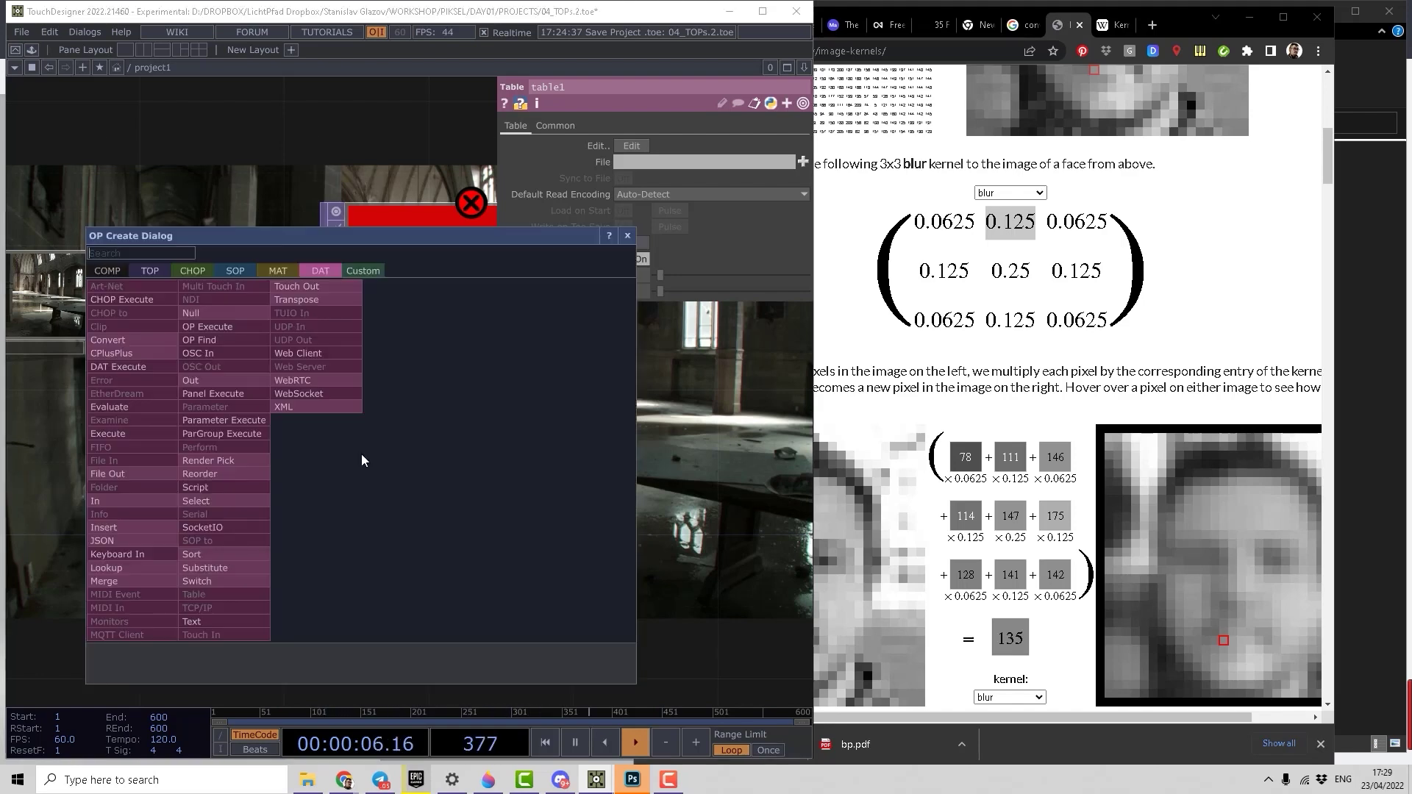
left_click(206, 315)
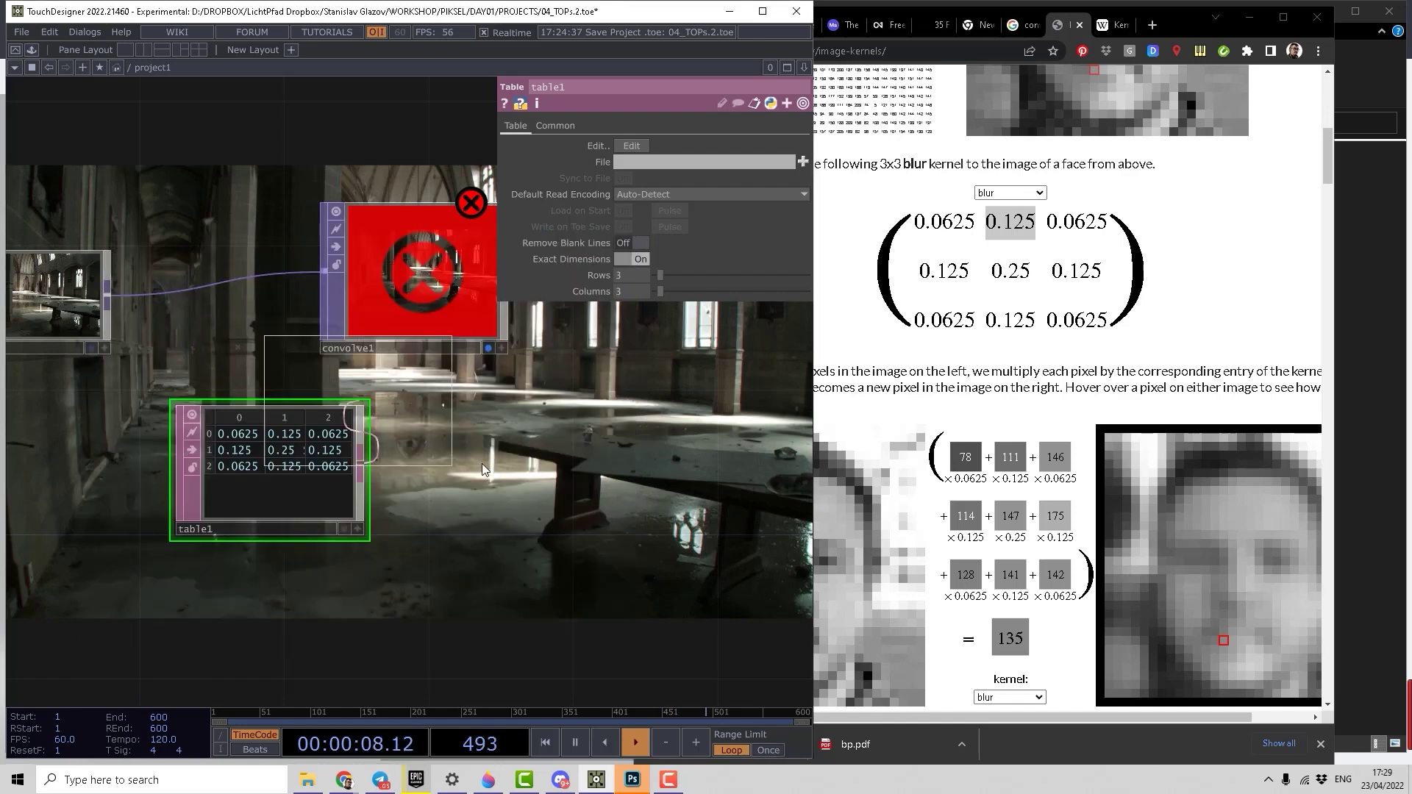
left_click(472, 427)
left_click(485, 316)
left_click_drag(540, 411, 662, 145)
left_click_drag(575, 395, 502, 432)
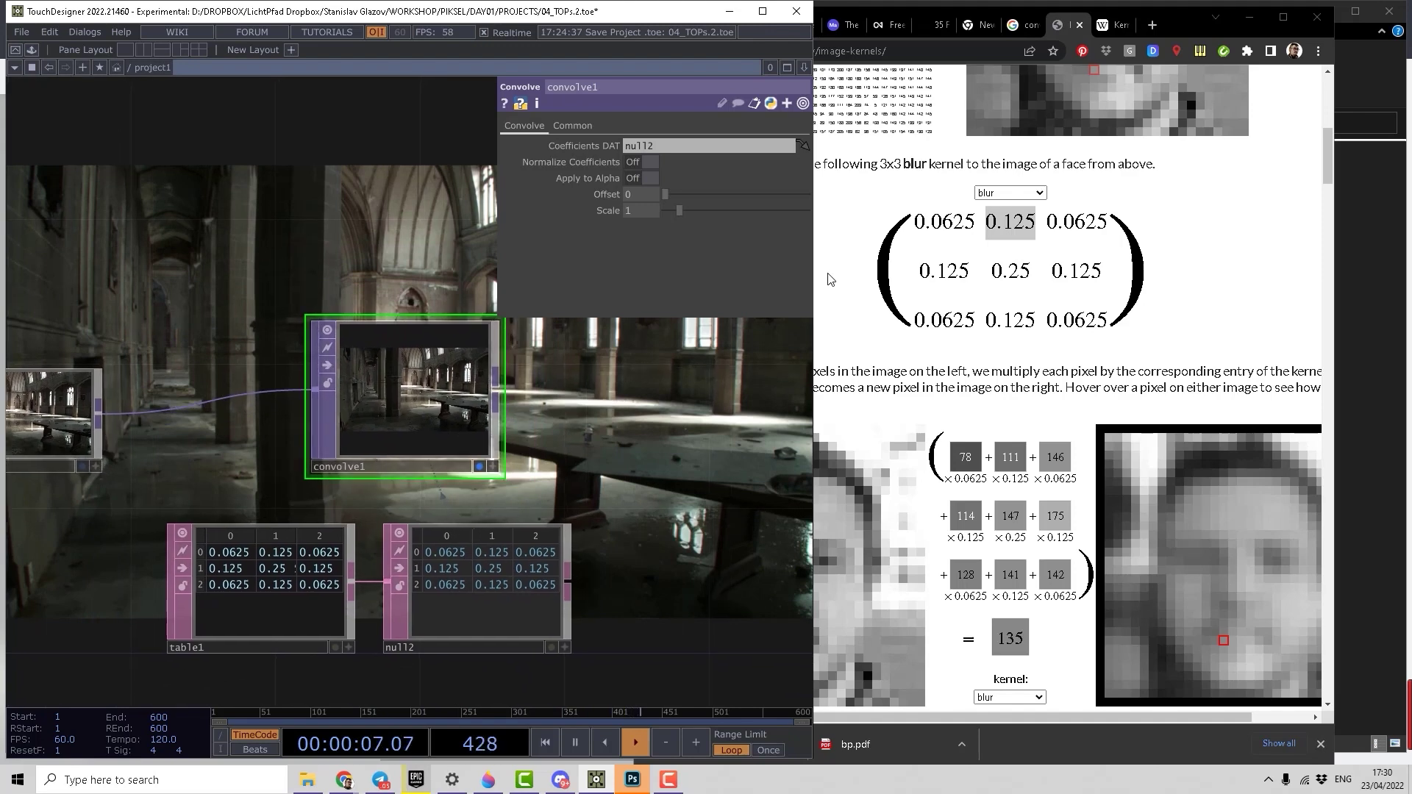
Switch the web page's kernel example from blur to emboss.
left_click(1028, 193)
left_click(1028, 194)
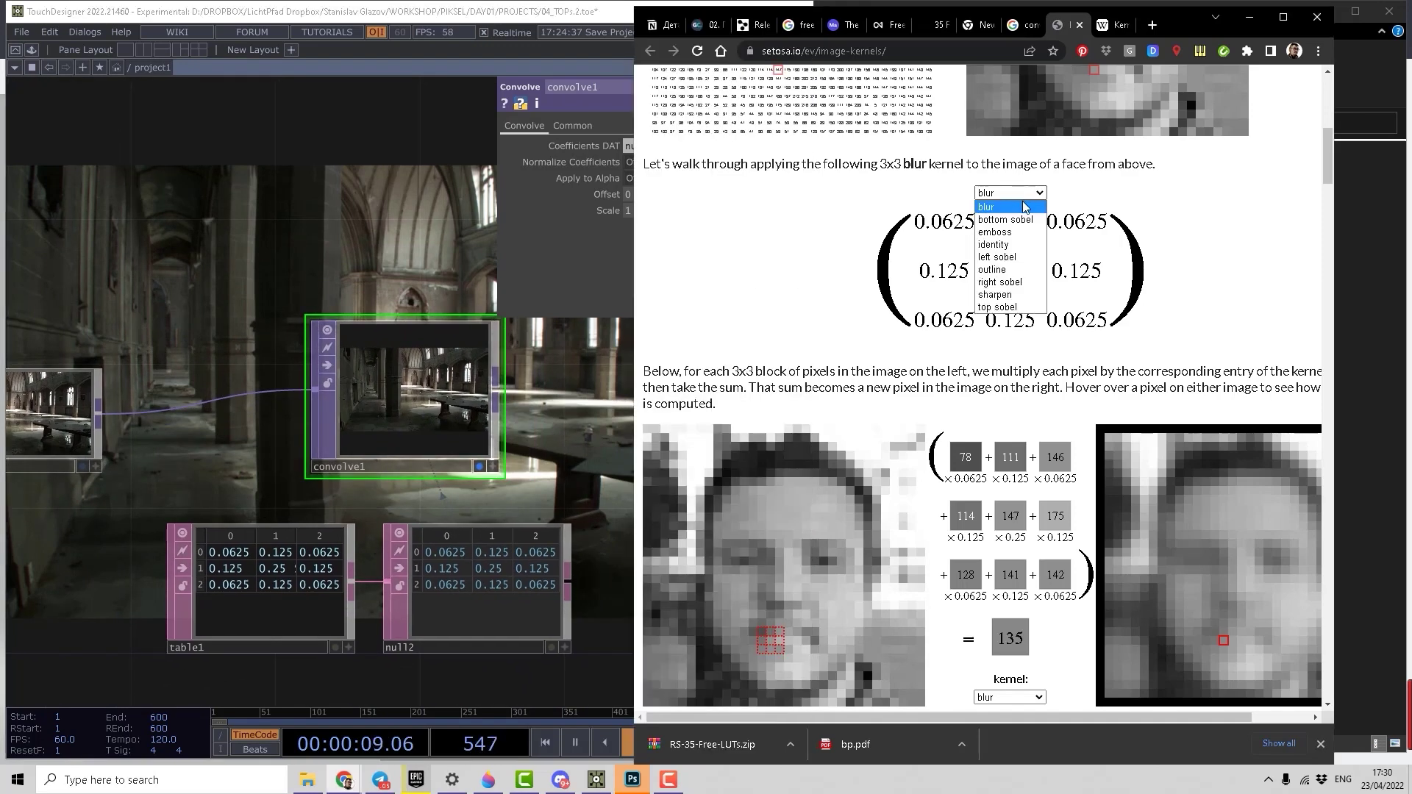
left_click(1018, 232)
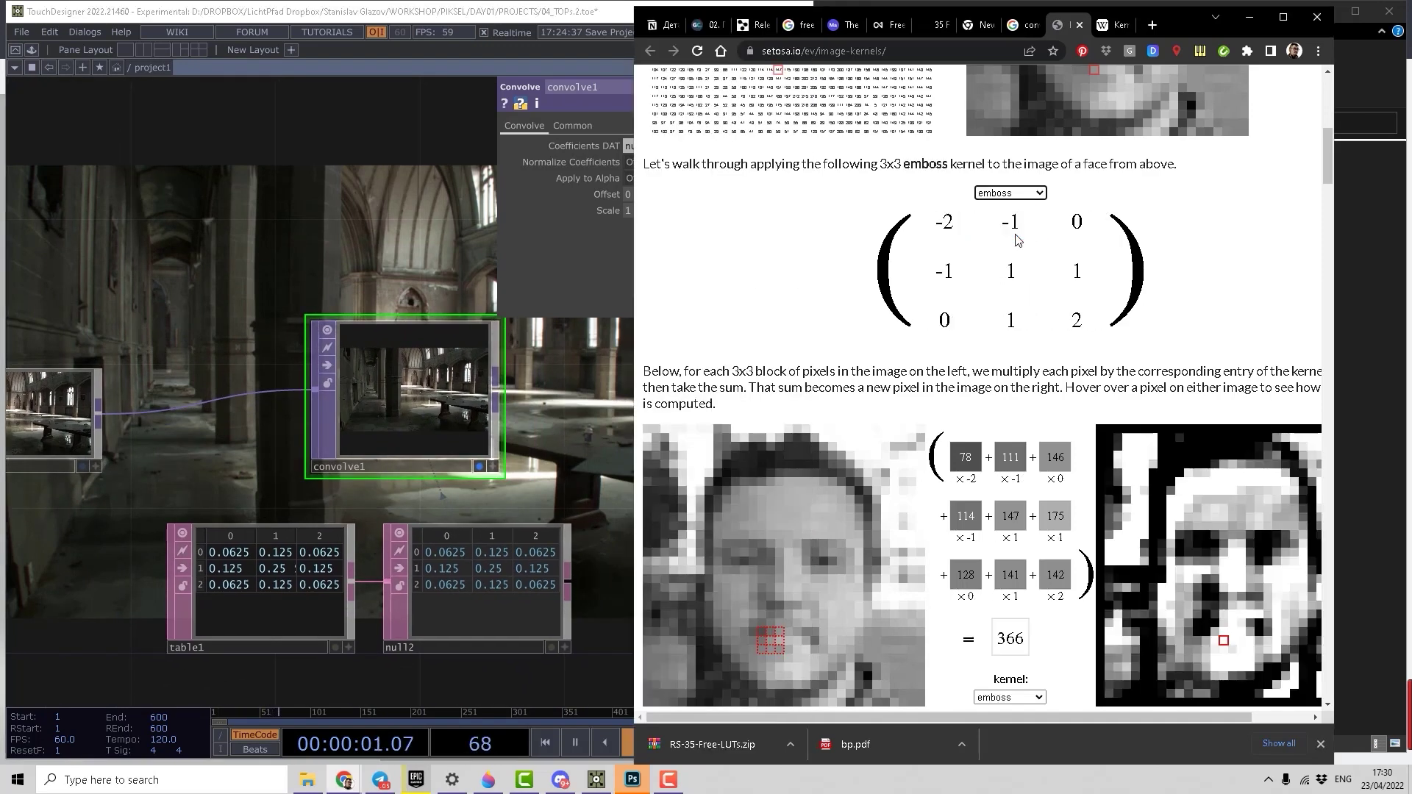
Duplicate the blur table below the original and connect the copy to the Null DAT.
left_click(263, 431)
key("ctrl+c")
key("ctrl+v")
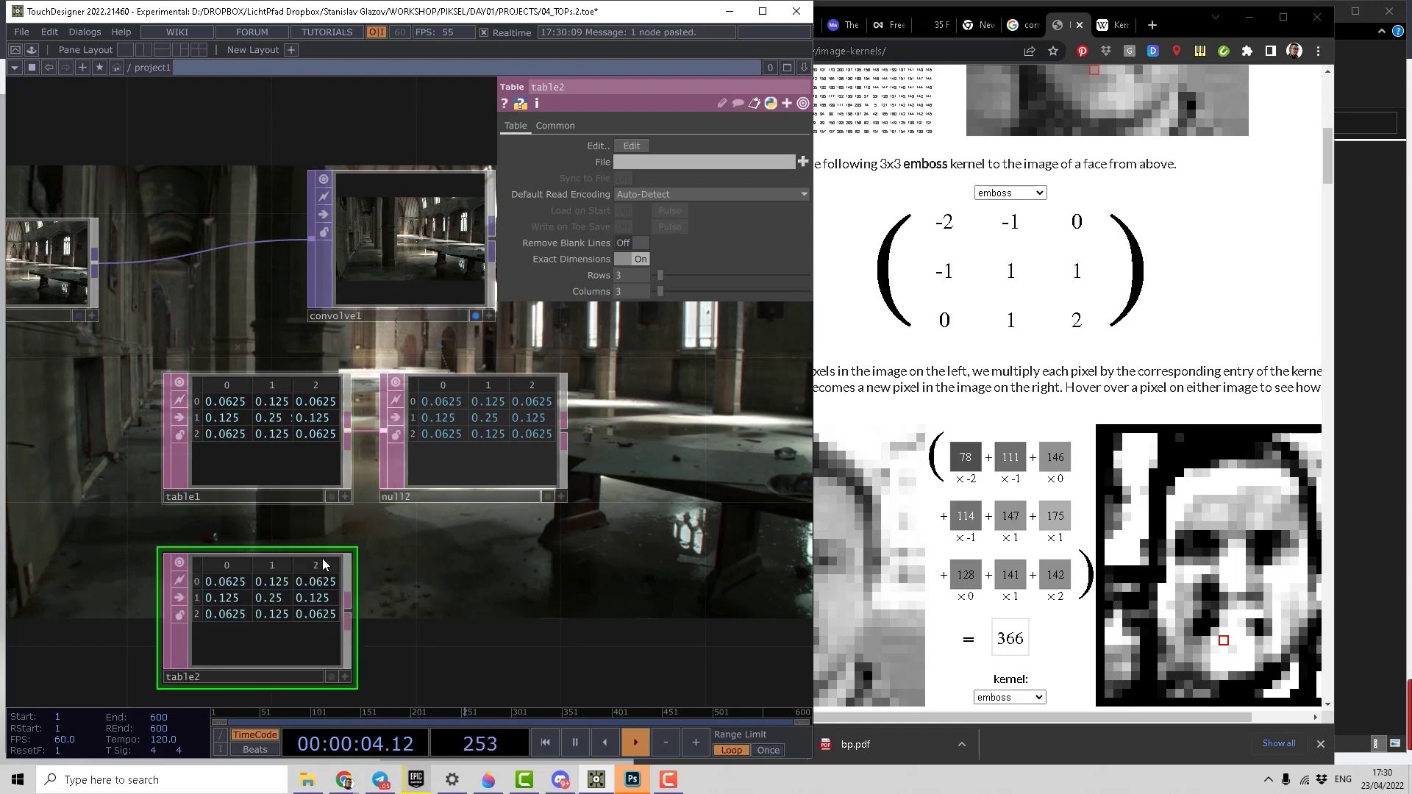
left_click_drag(350, 612, 382, 431)
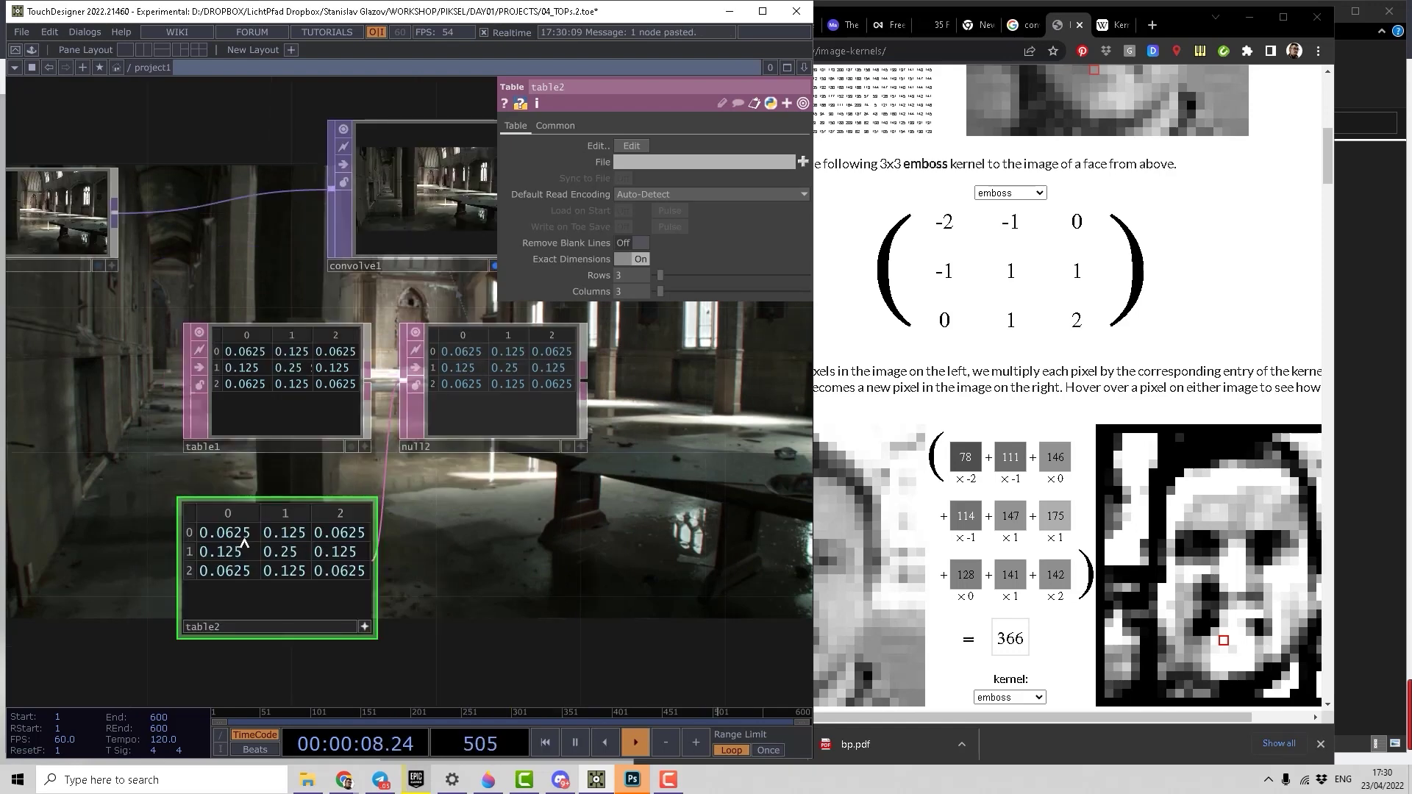
In the copied table, enter -2 in the first cell of row 0 and 2 in the last cell of row 2.
left_click_drag(252, 538, 185, 536)
key("BackSpace")
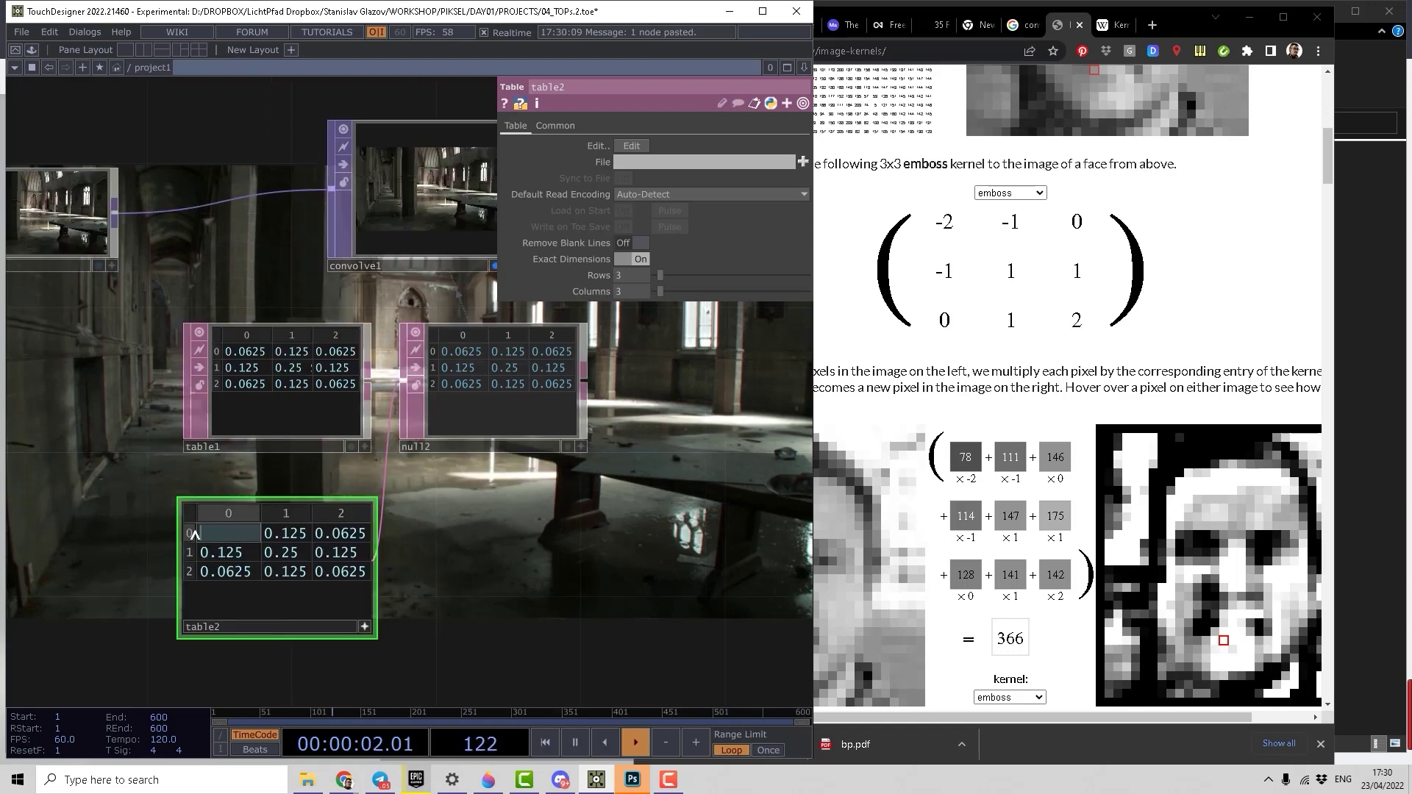
type("-2")
left_click(347, 574)
type("2")
key("Return")
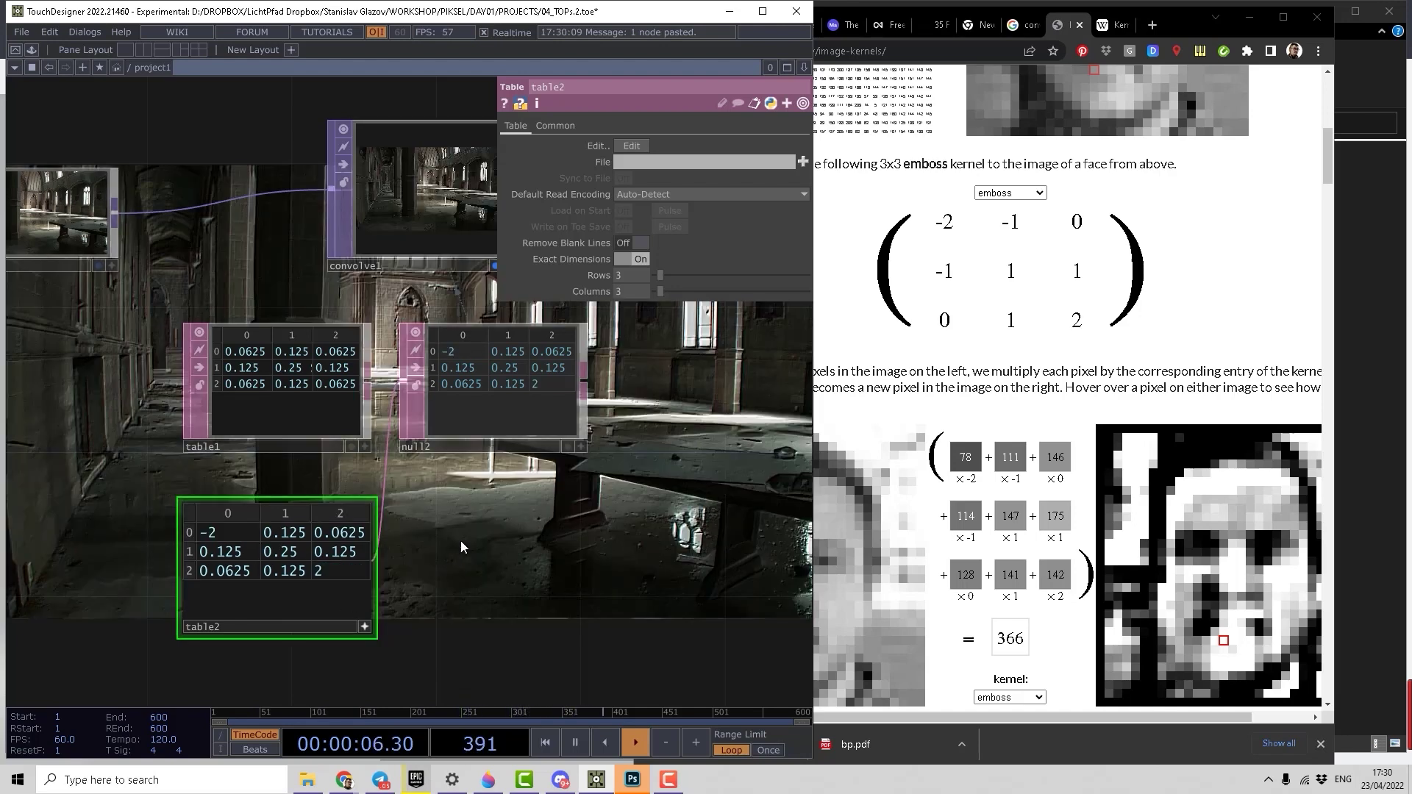
Enter 0 in the copied table's two remaining corner cells and 1 in its centre cell.
middle_click_drag(461, 540, 247, 370)
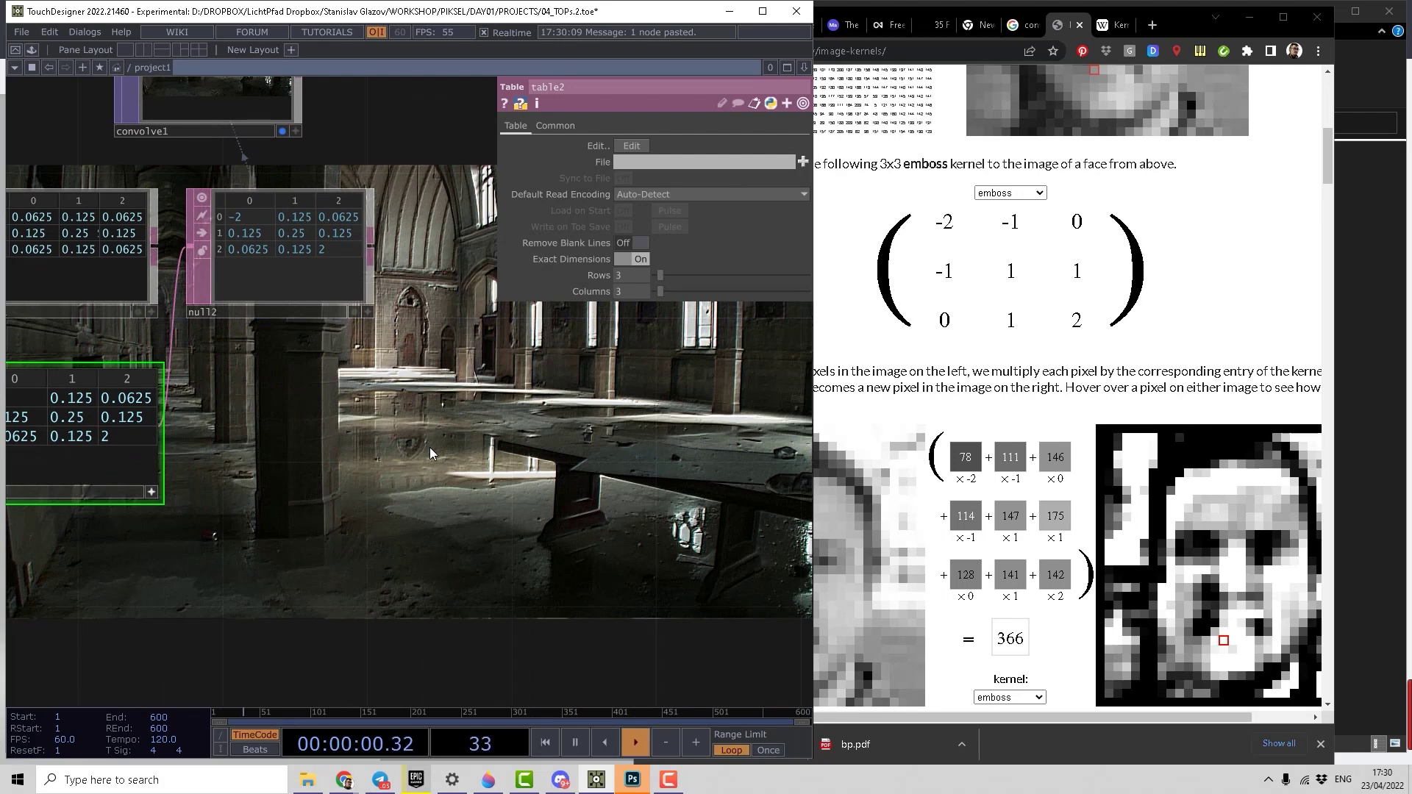
middle_click_drag(430, 447, 476, 450)
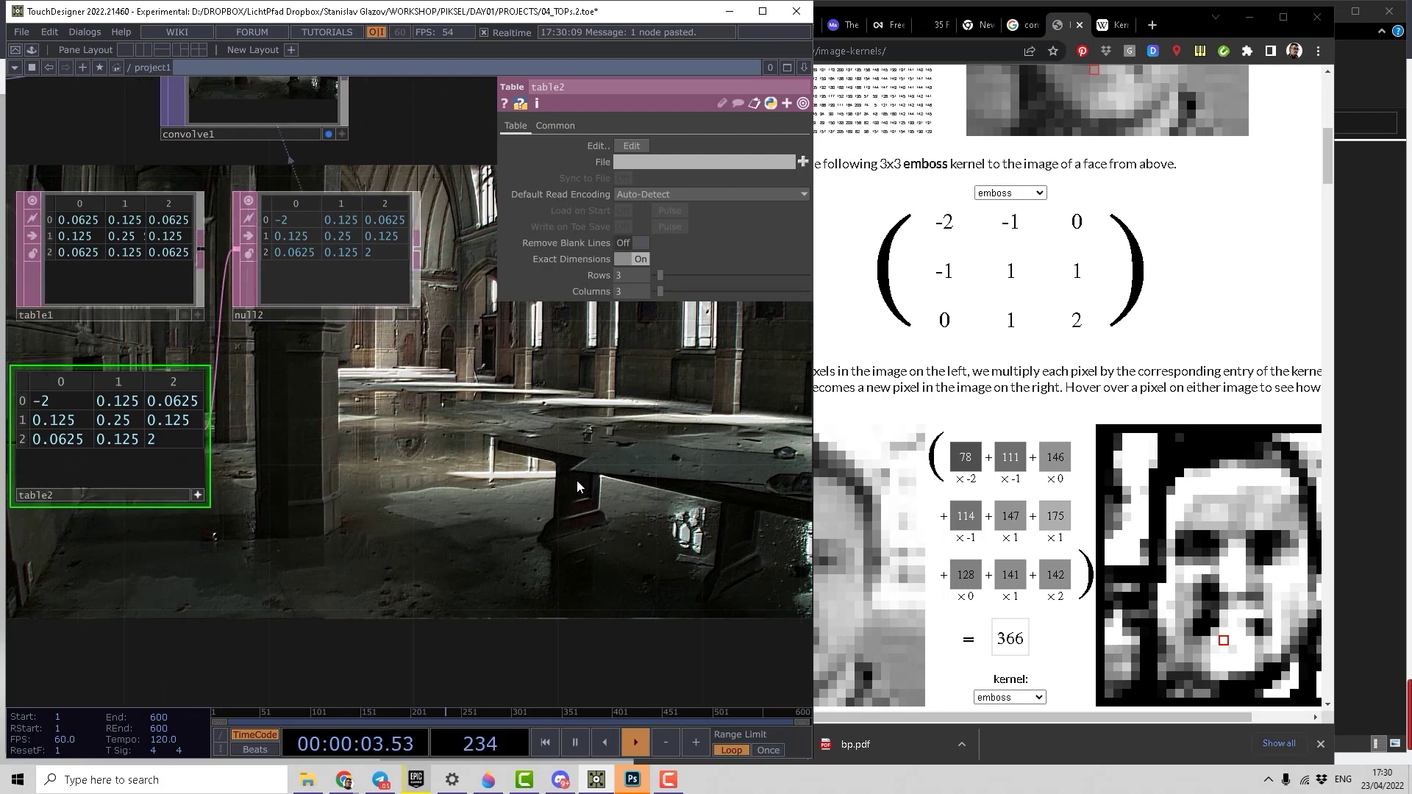
left_click_drag(483, 479, 656, 486)
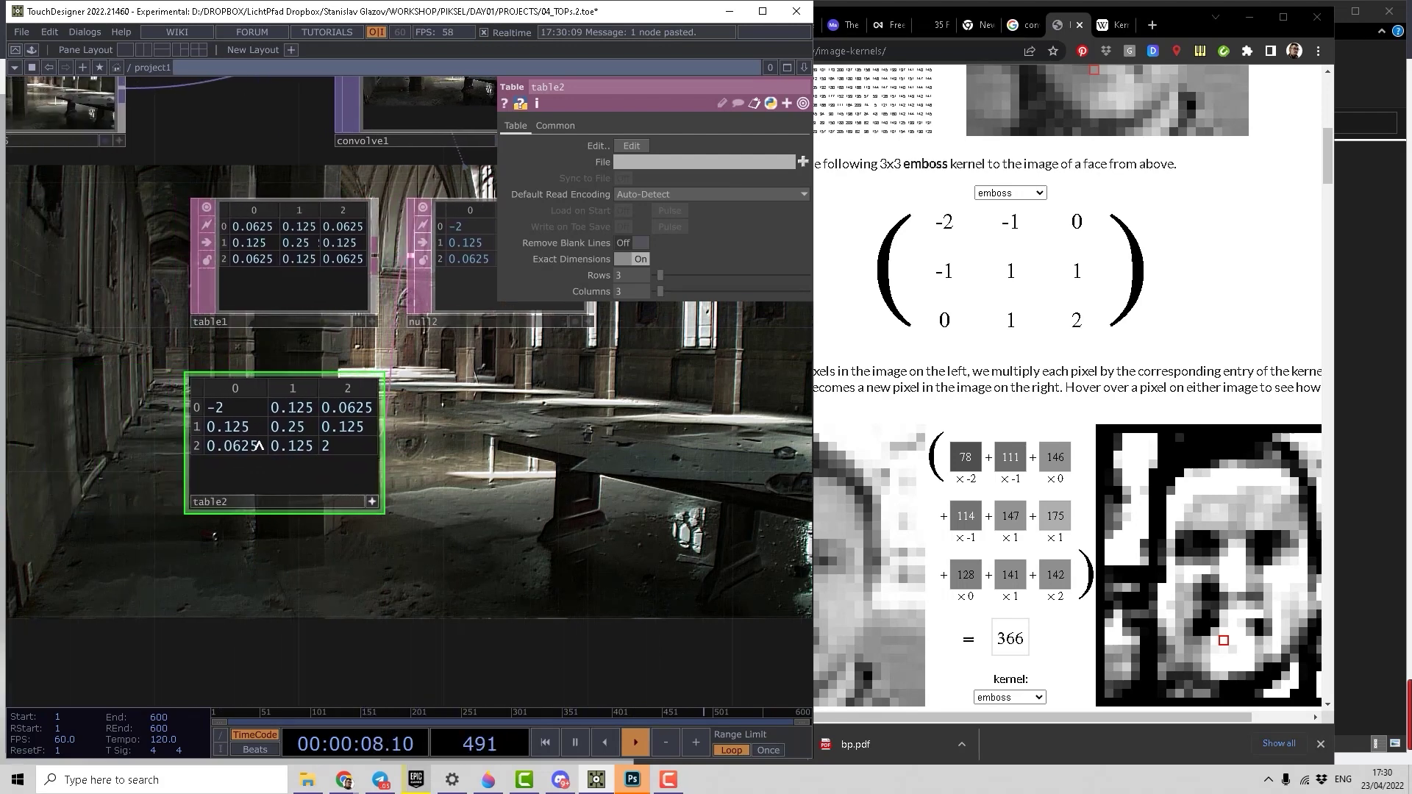
left_click(248, 447)
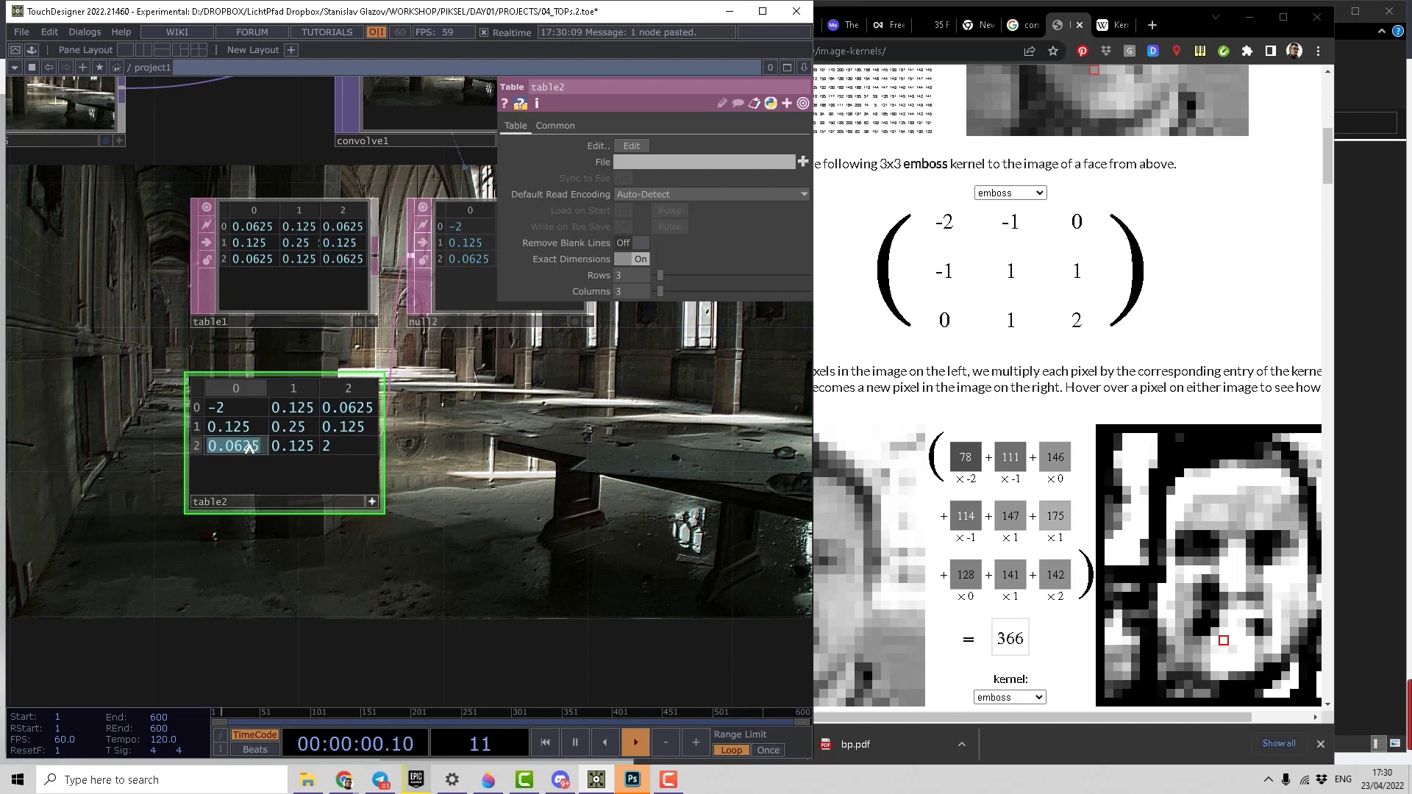
type("0")
left_click(346, 408)
type("0")
left_click(309, 428)
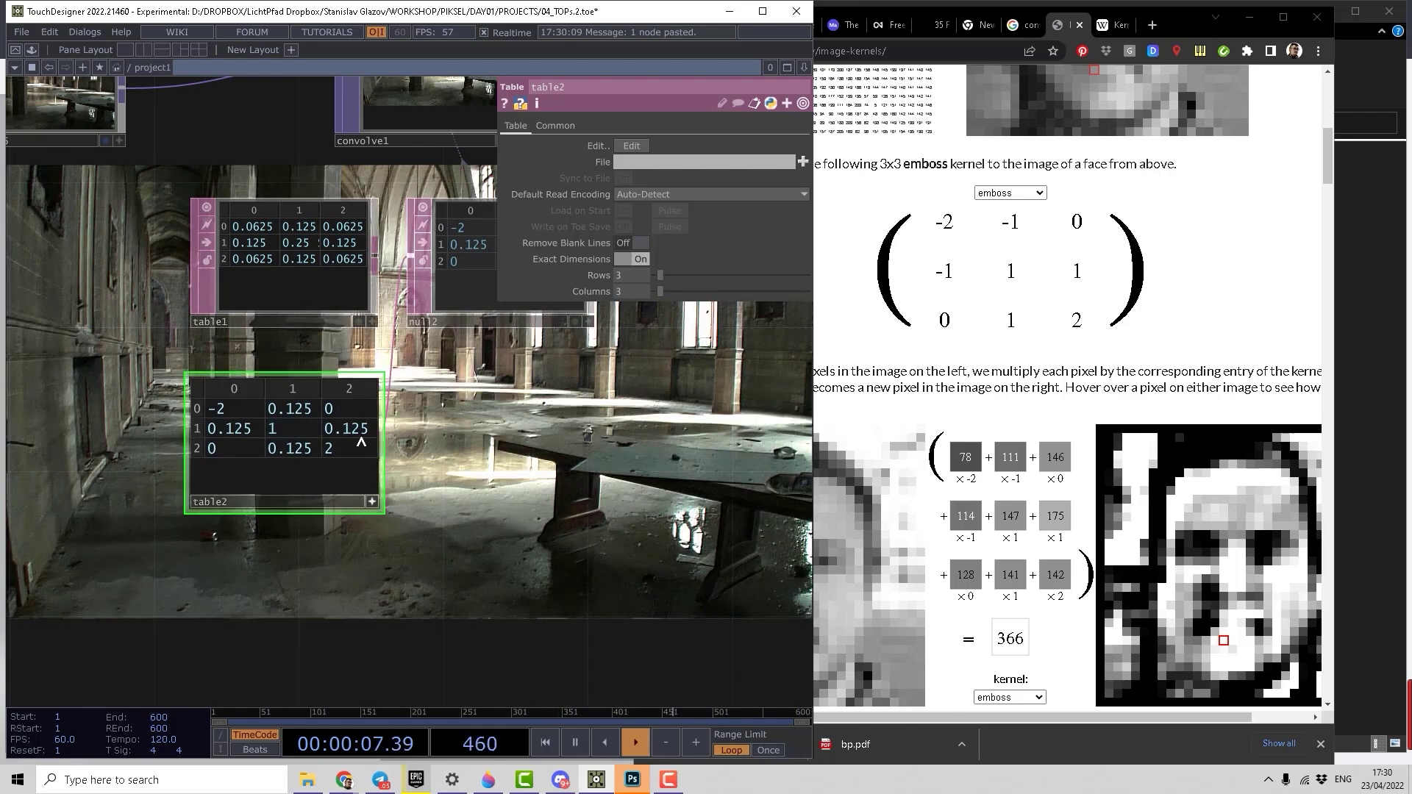
type("1")
Enter -1 in the first cell of row 1 and the middle cell of row 0 of the copied table.
left_click(213, 428)
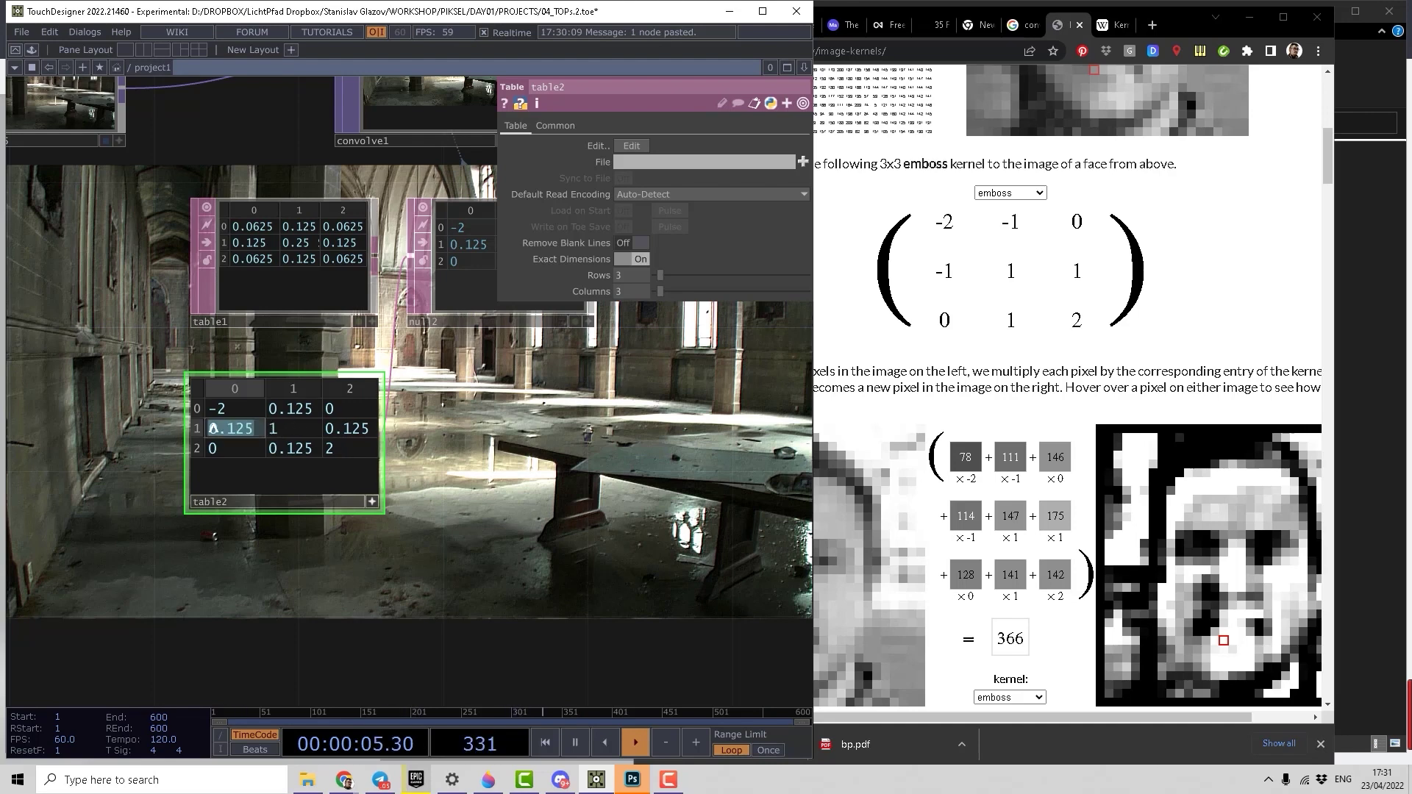
type("-1")
key("Return")
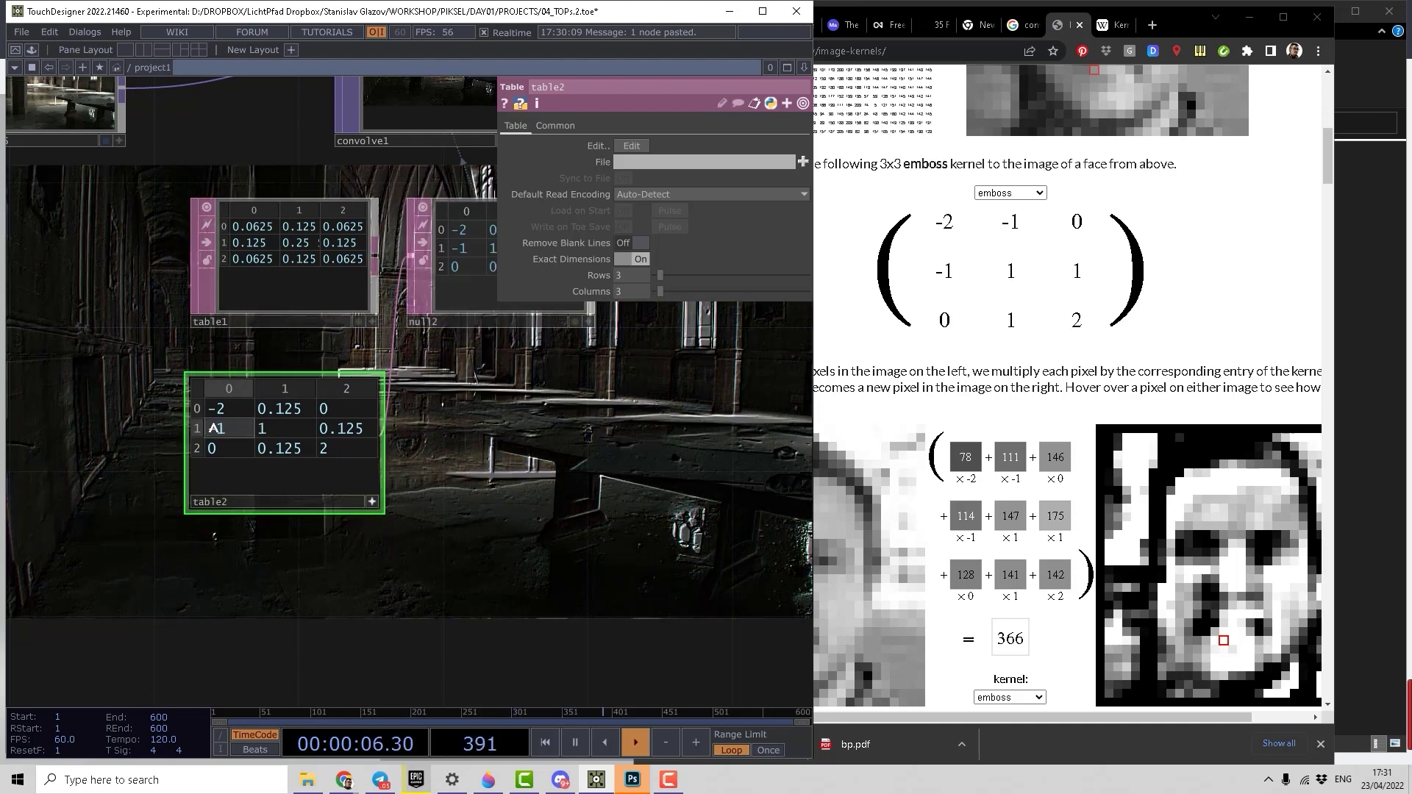
left_click(298, 409)
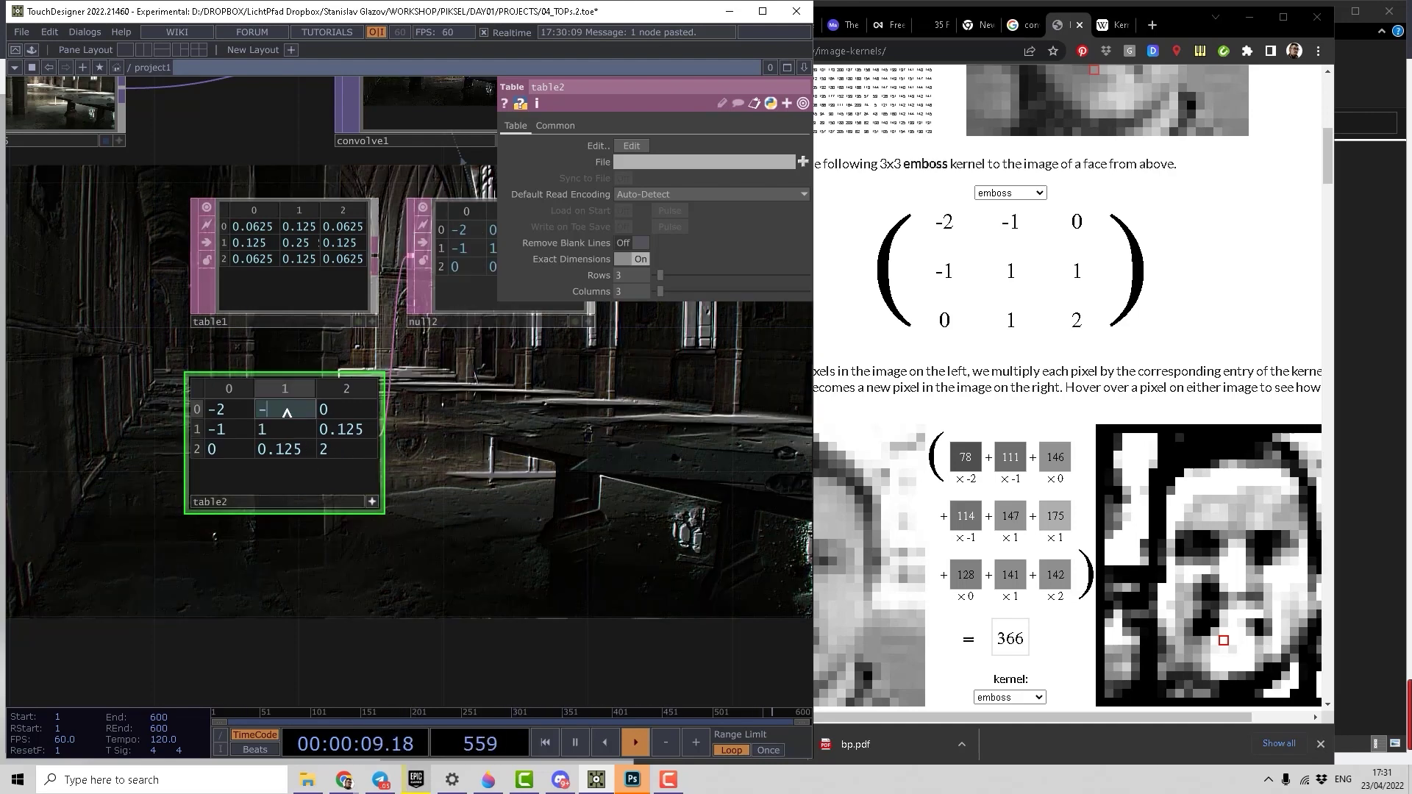
type("-1")
key("Return")
Complete the emboss kernel by entering 1 in the last cell of row 1 and the middle cell of row 2.
left_click_drag(479, 487, 337, 325)
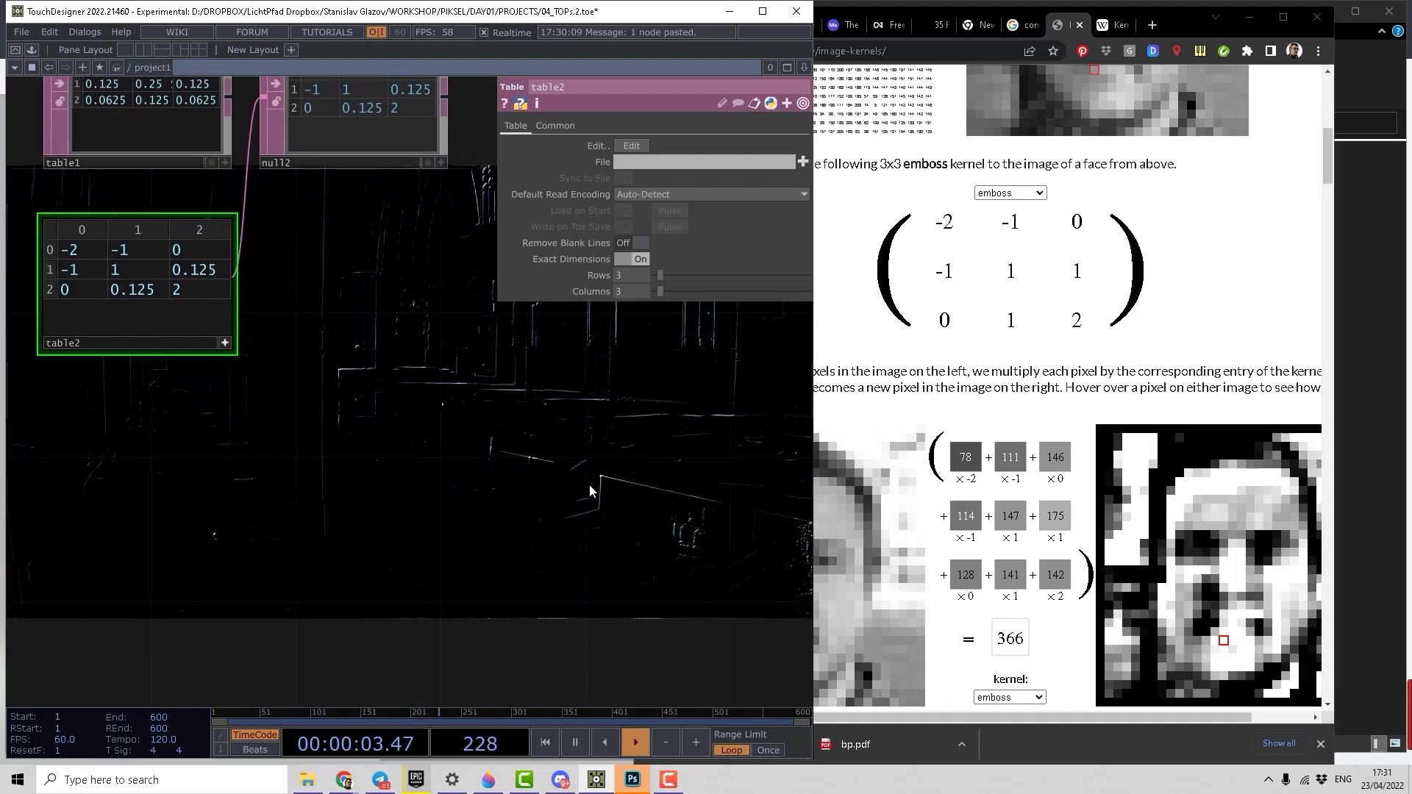
left_click(185, 274)
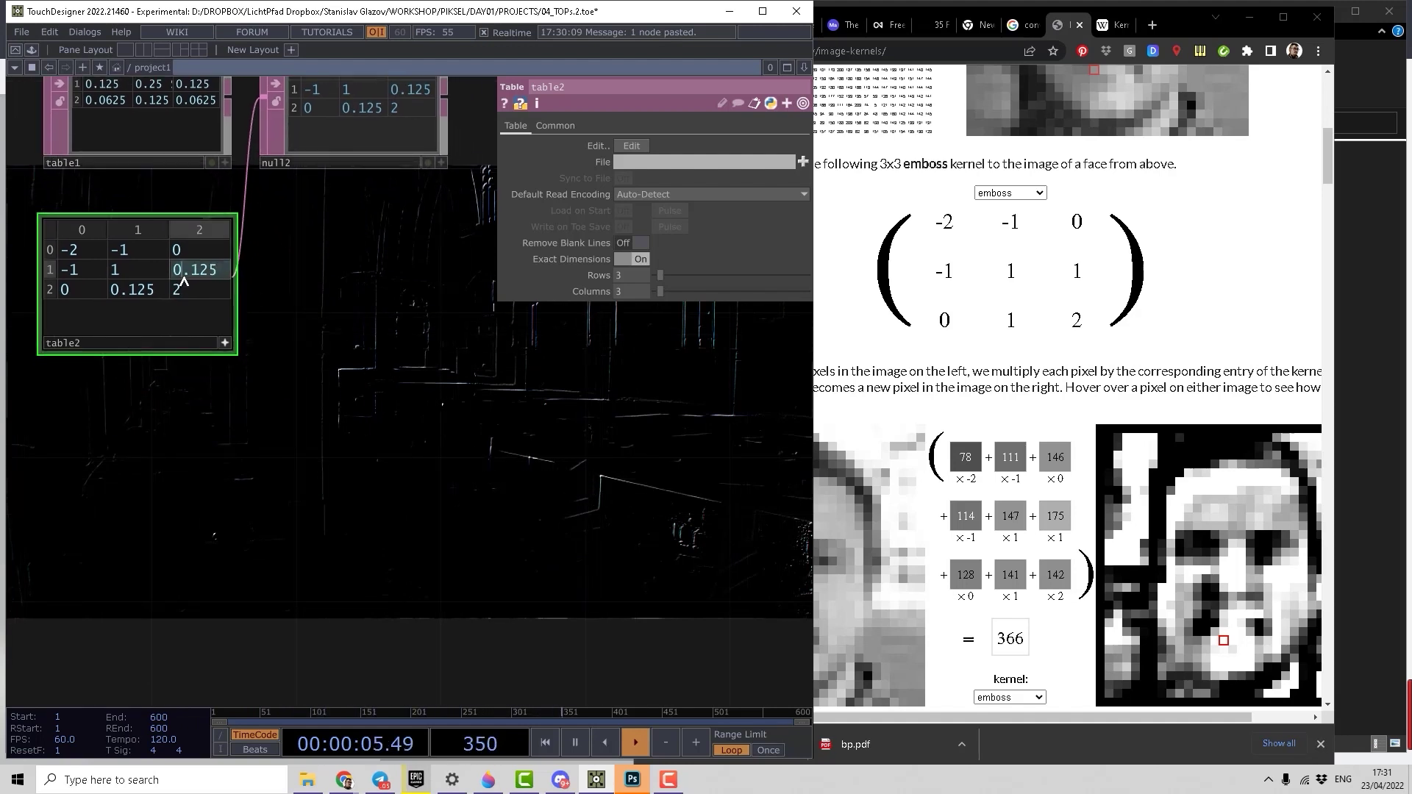
type("1")
key("Return")
left_click_drag(372, 418, 424, 442)
left_click(174, 316)
type("1")
key("Return")
left_click_drag(411, 367, 402, 395)
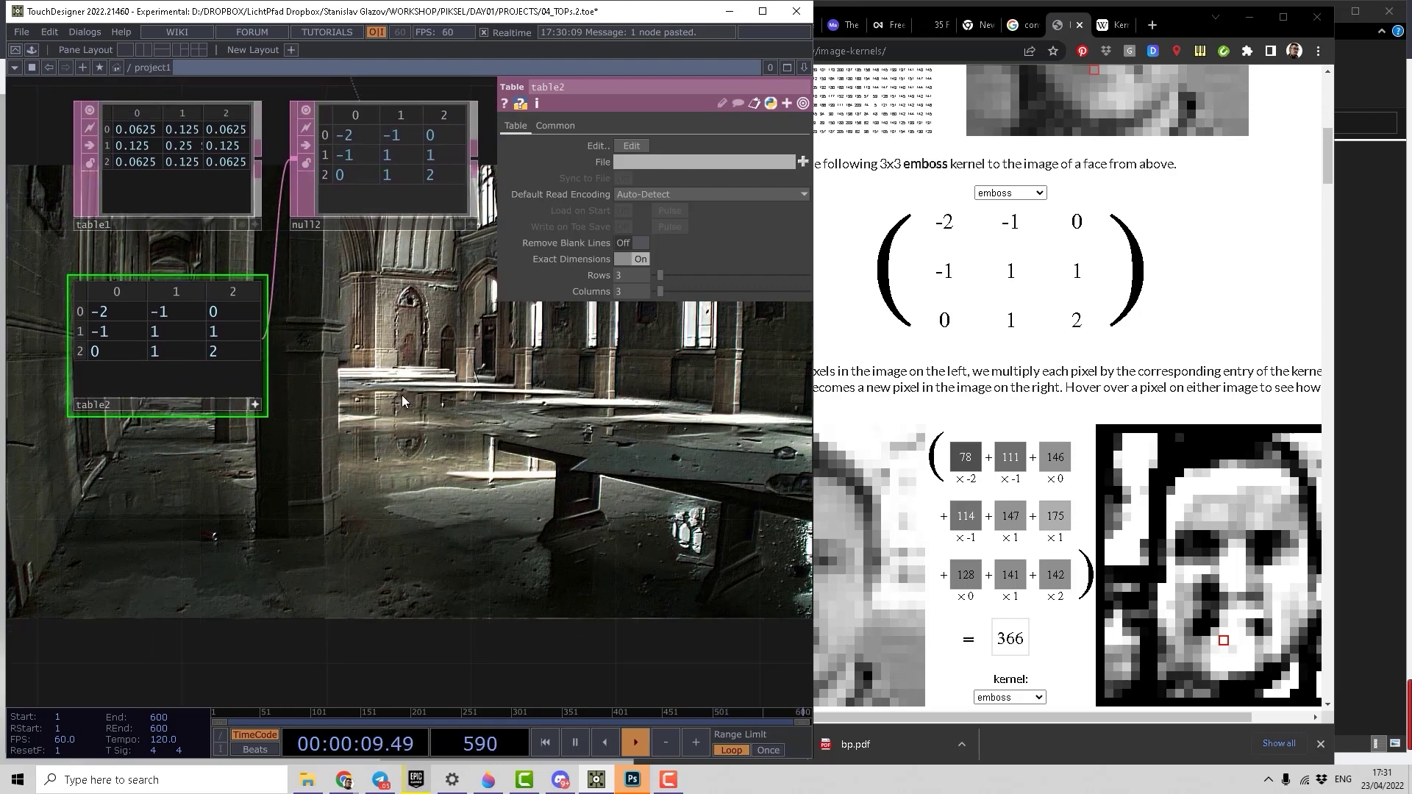
Move the emboss table aside, duplicate it below, and connect the new copy to the Null DAT.
left_click_drag(433, 506, 445, 506)
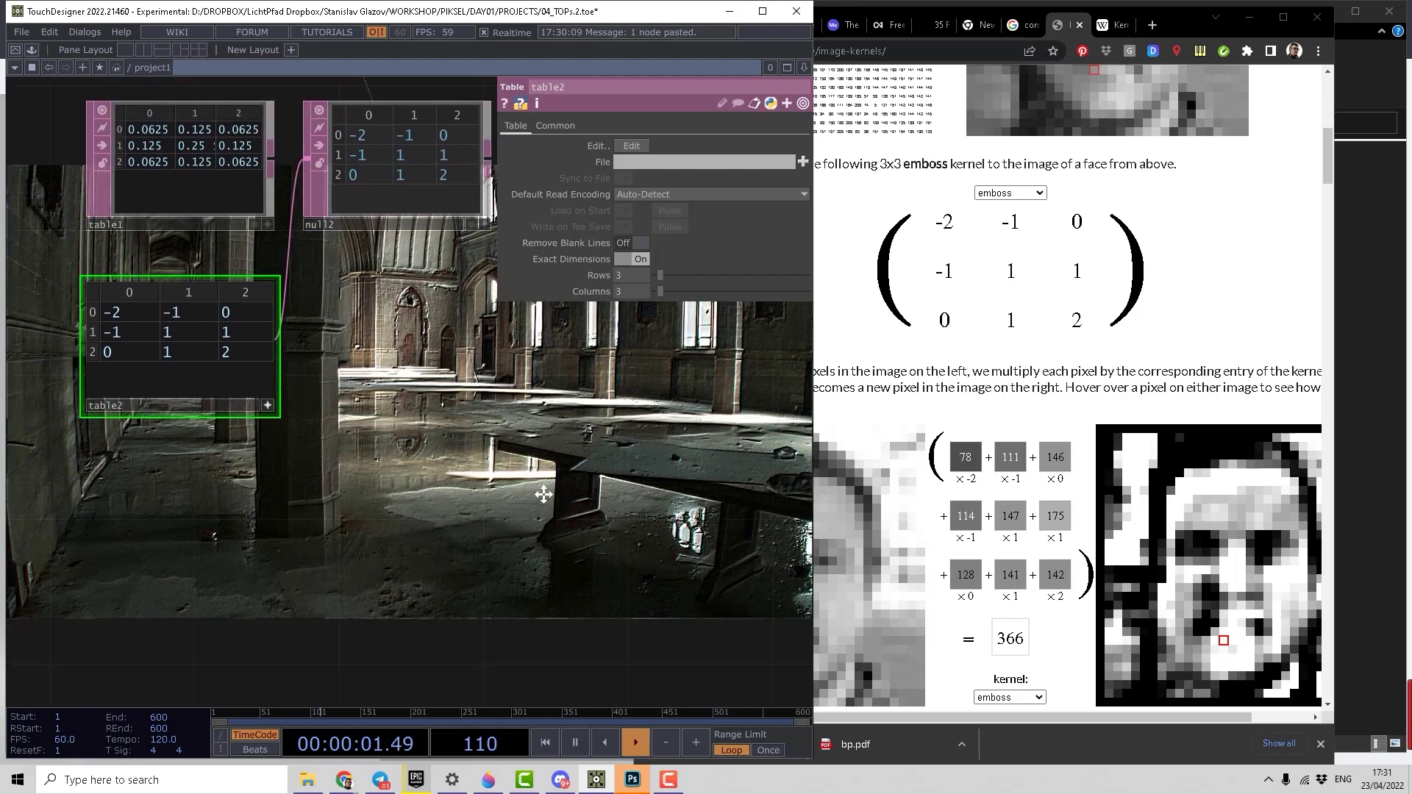
left_click_drag(357, 409, 175, 374)
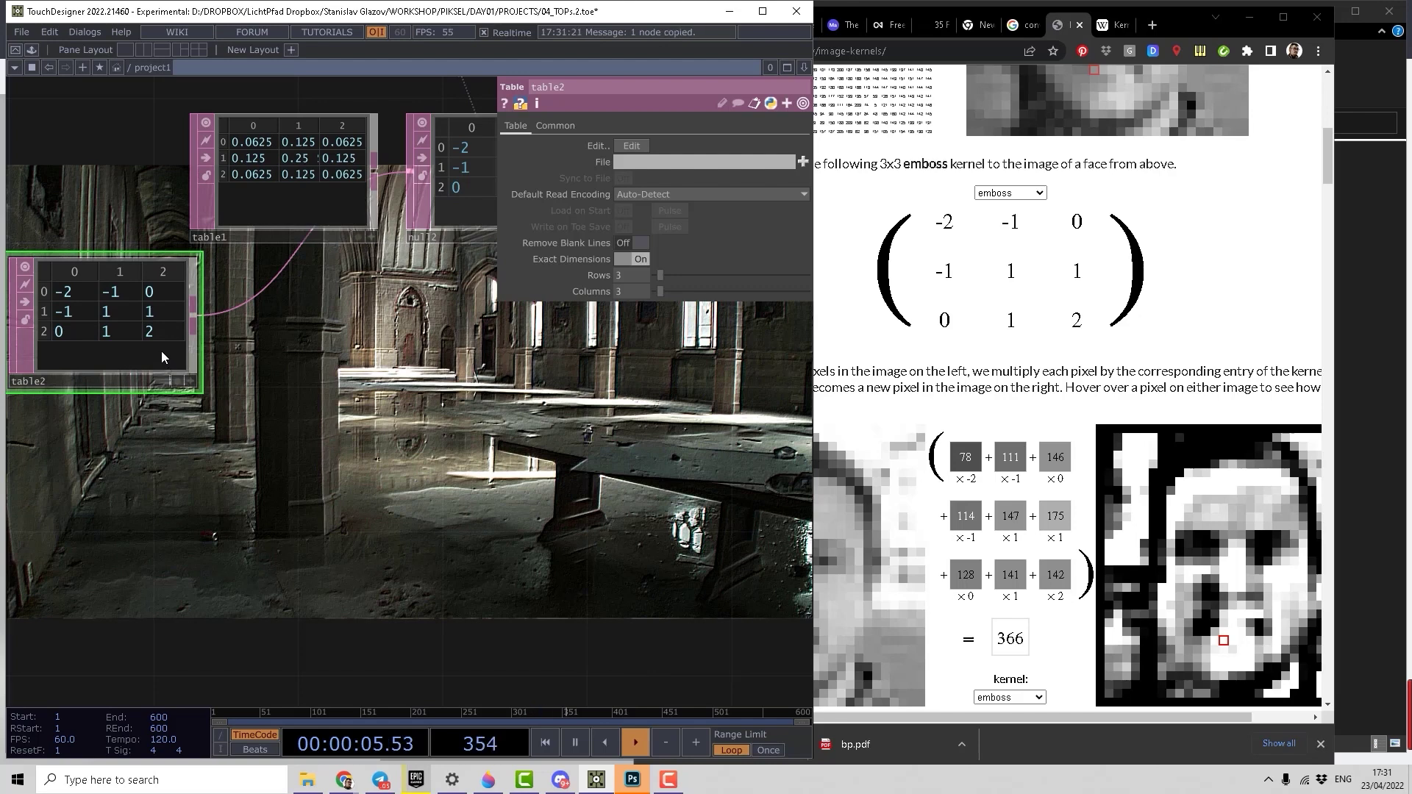
key("ctrl+v")
left_click_drag(198, 495, 408, 172)
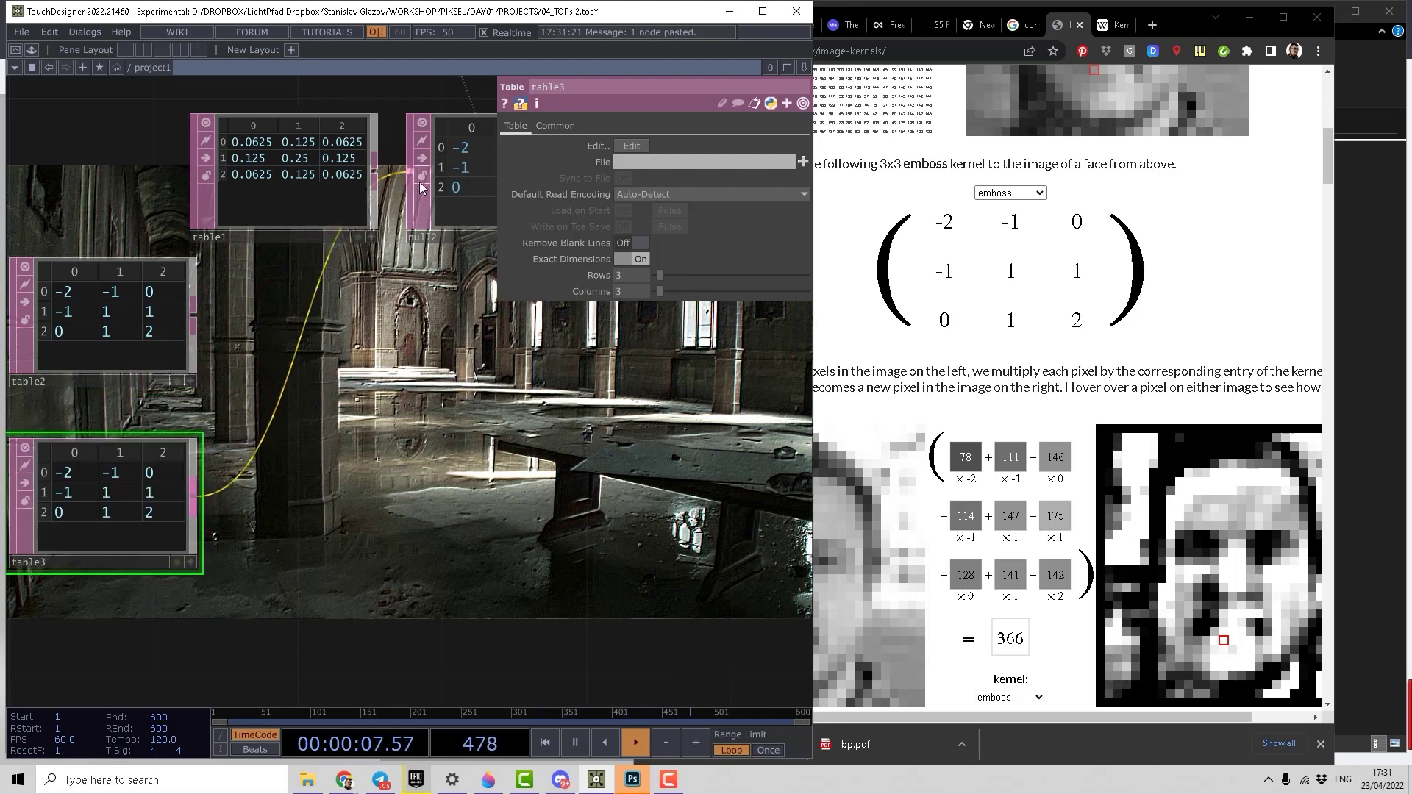
Switch to the image-kernels web page, choose the sharpen kernel to read its values, and return to TouchDesigner.
left_click(999, 197)
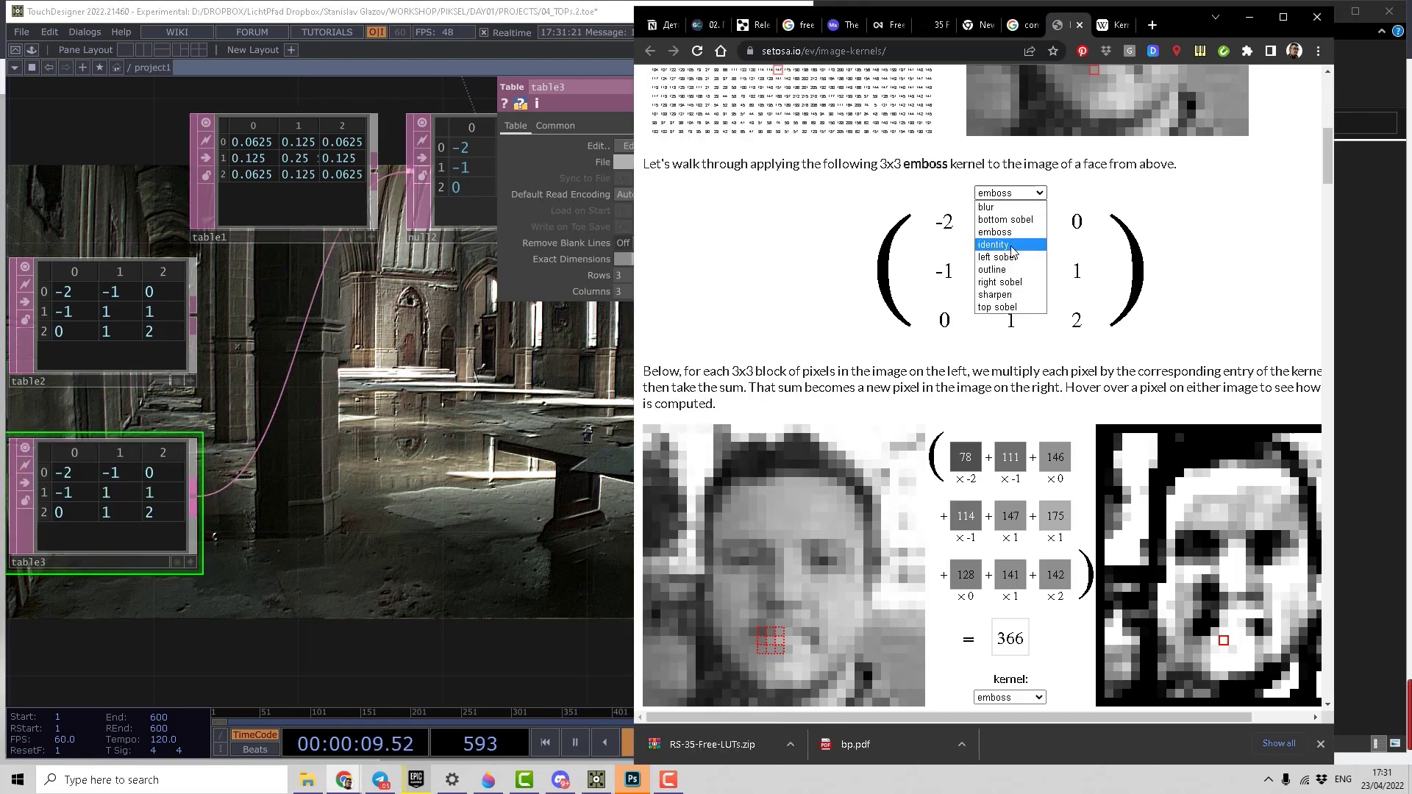
left_click(995, 294)
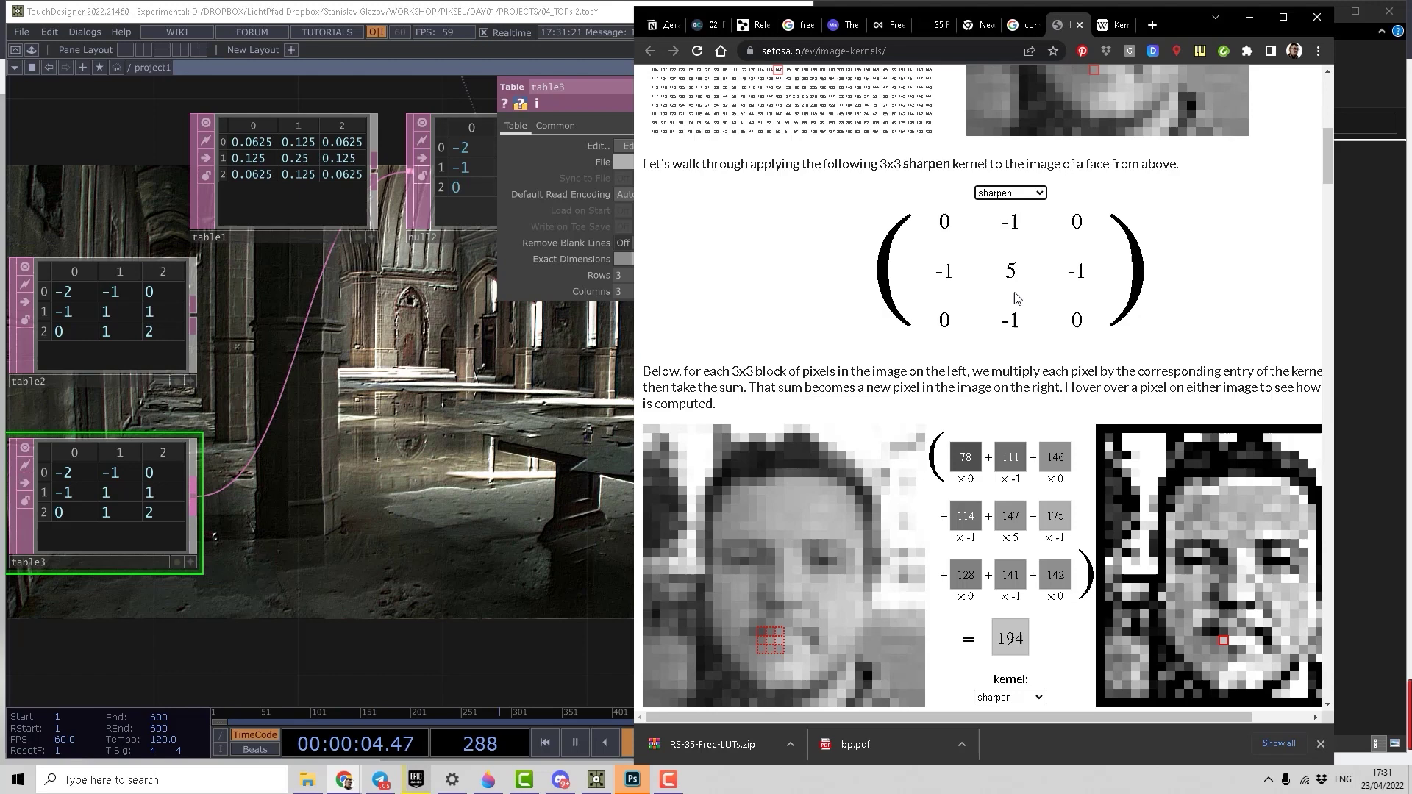
left_click(347, 545)
Make the newest table copy editable, then enter 5 in its centre cell and 0 in the first cell of row 0.
left_click_drag(427, 523, 570, 487)
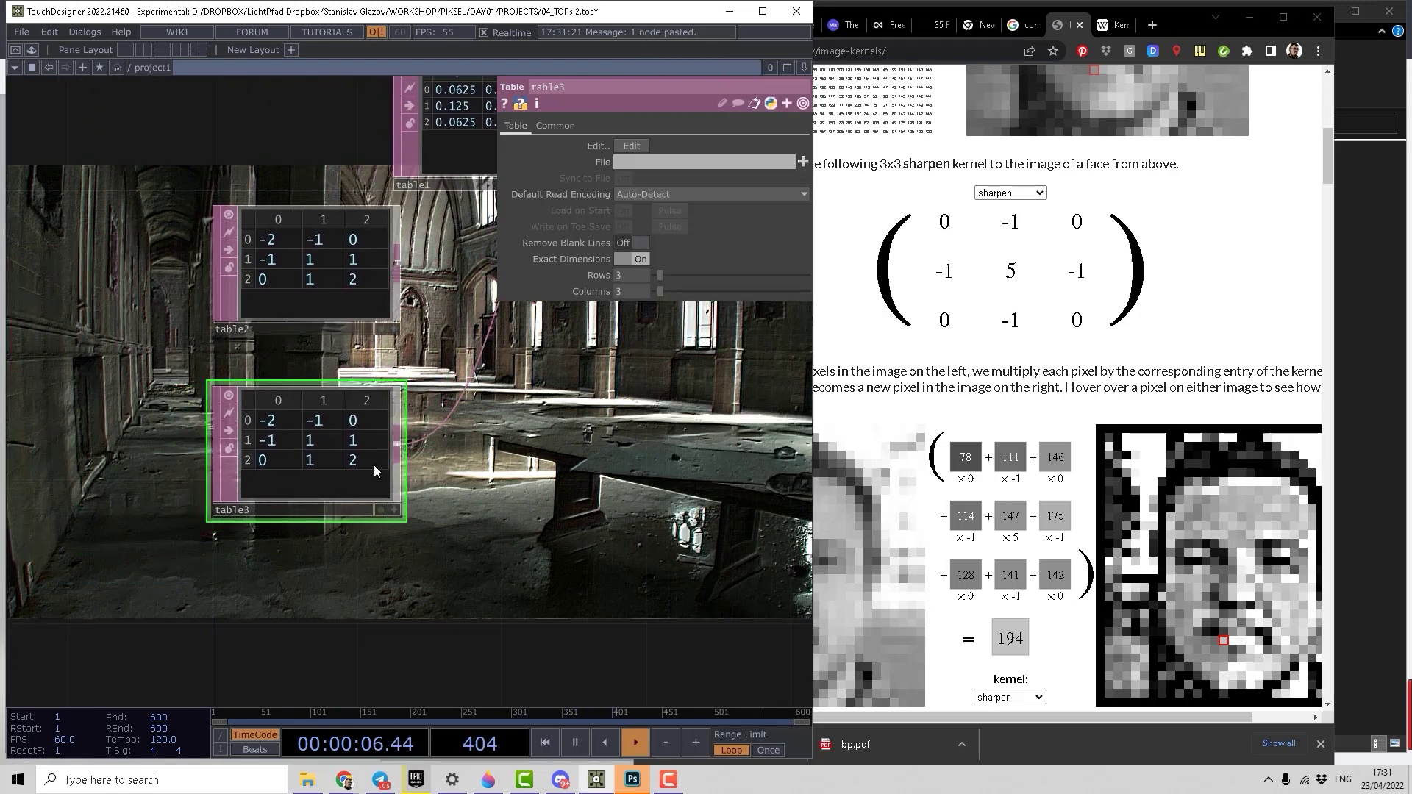
left_click(395, 511)
left_click(298, 439)
type("5")
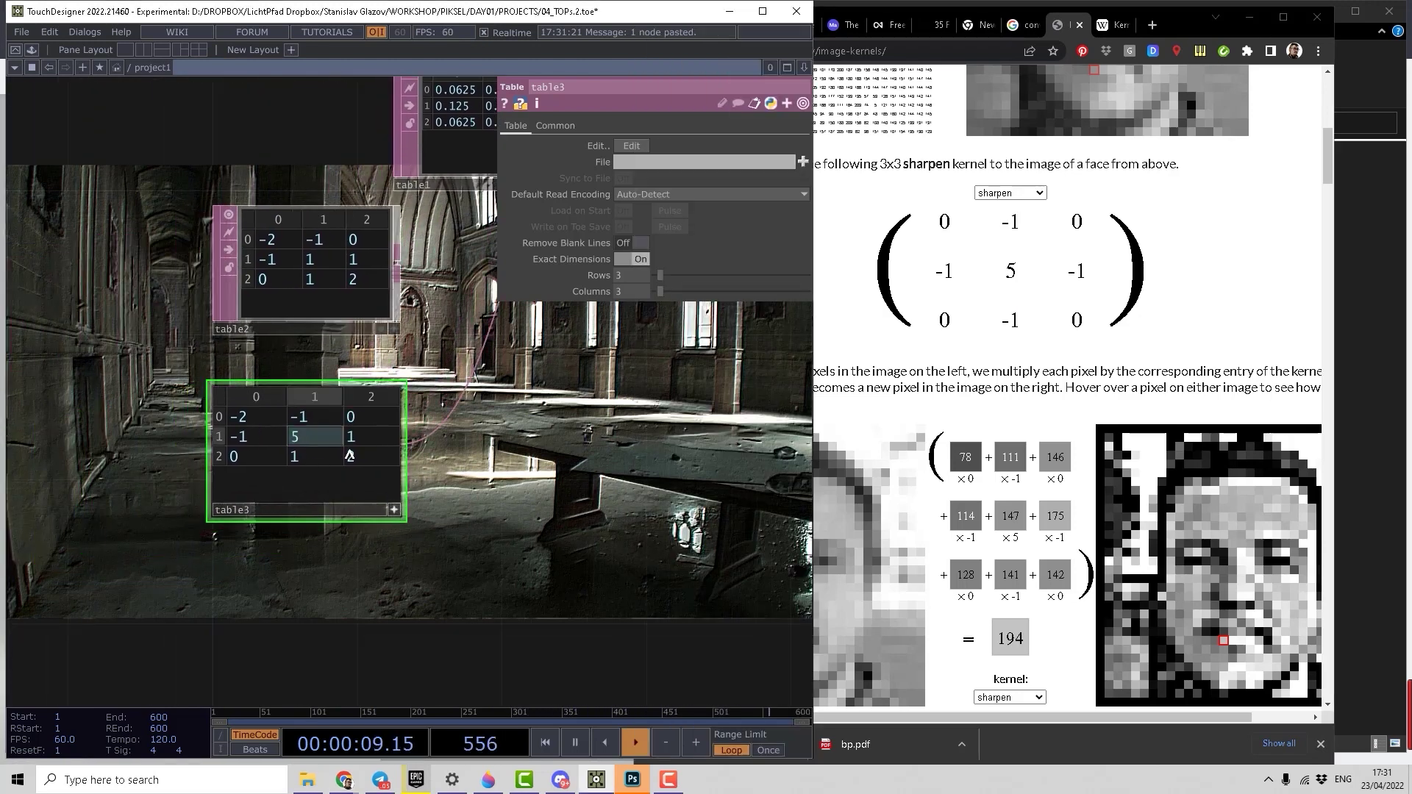
key("Return")
left_click(239, 417)
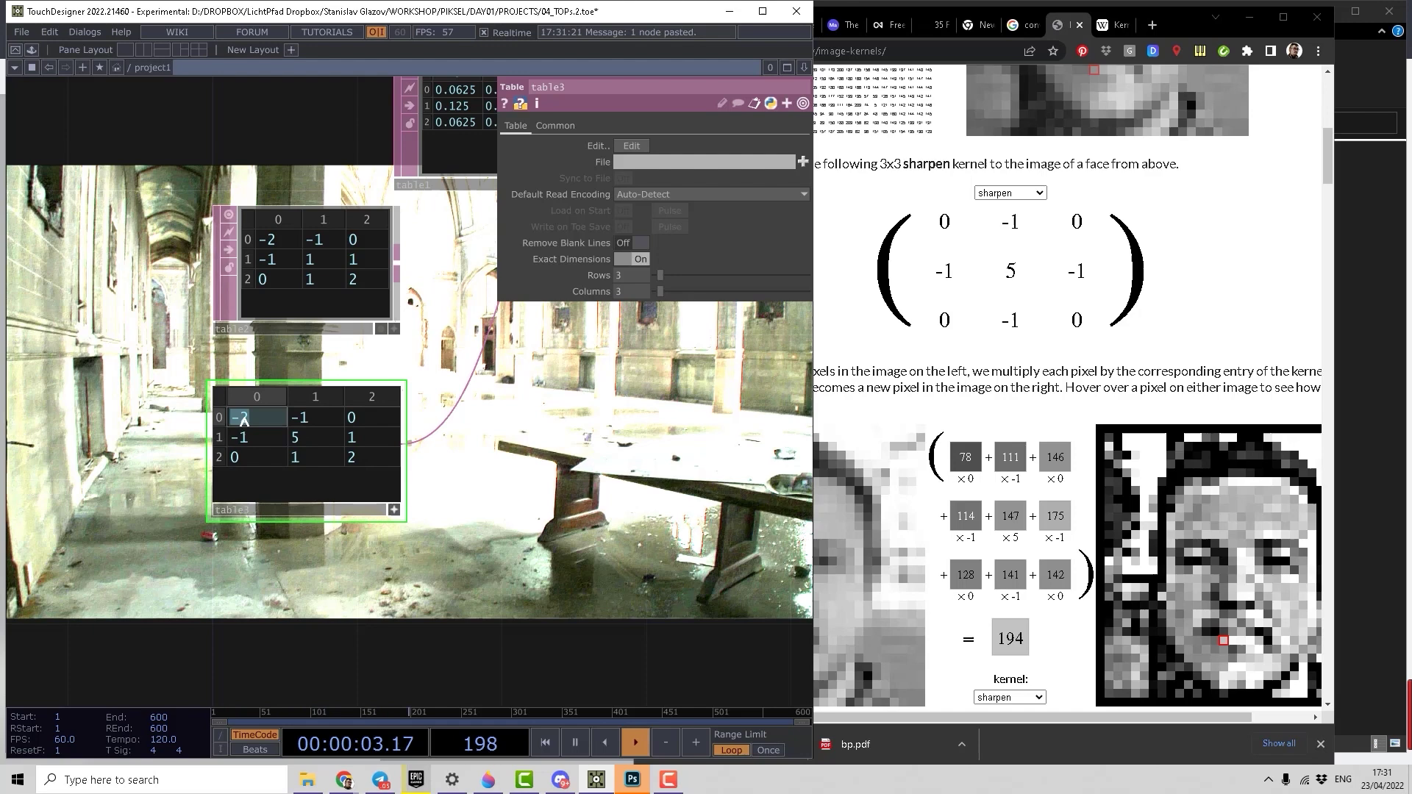
type("0")
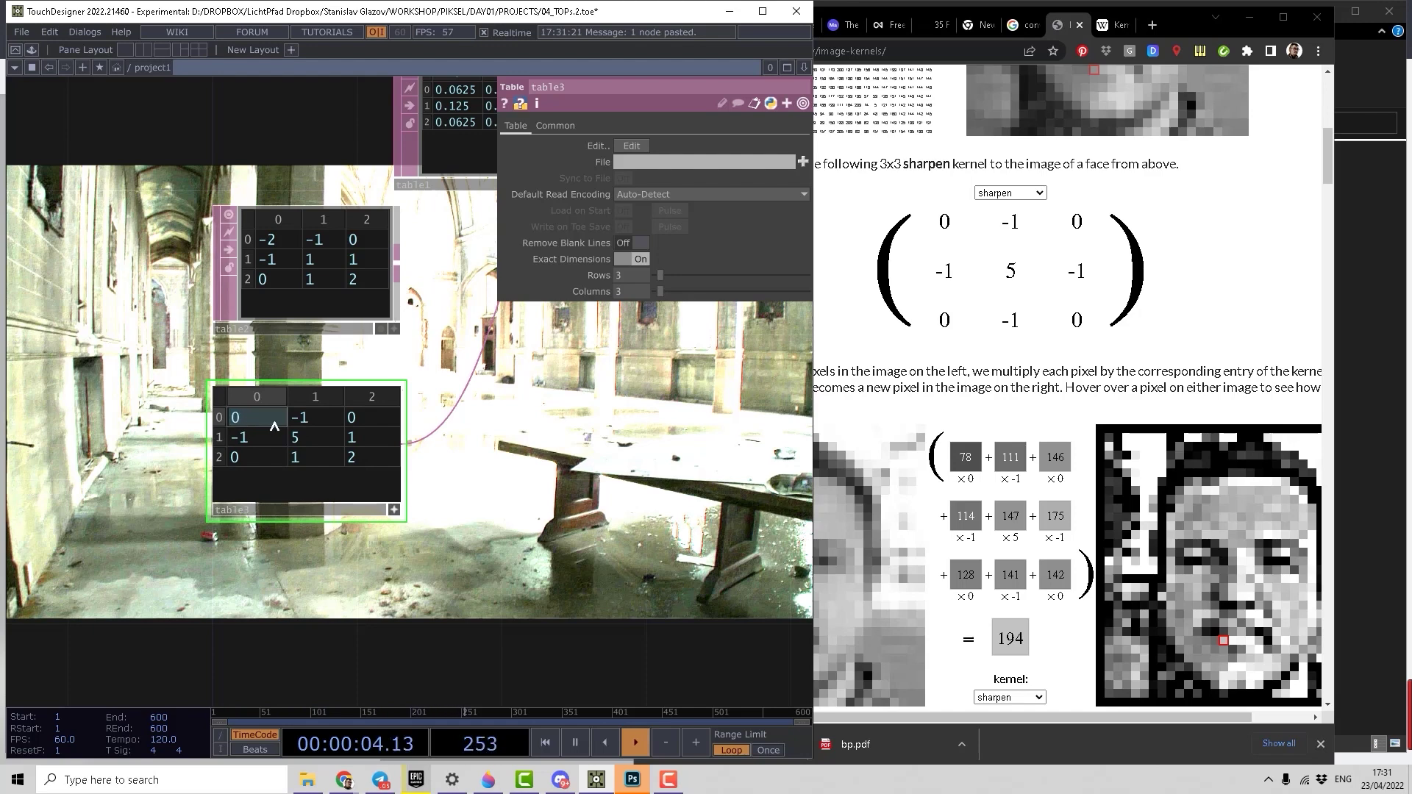
key("Return")
Enter -1 in the last cell of row 1 and the middle cell of row 2 of the sharpen table.
left_click(308, 418)
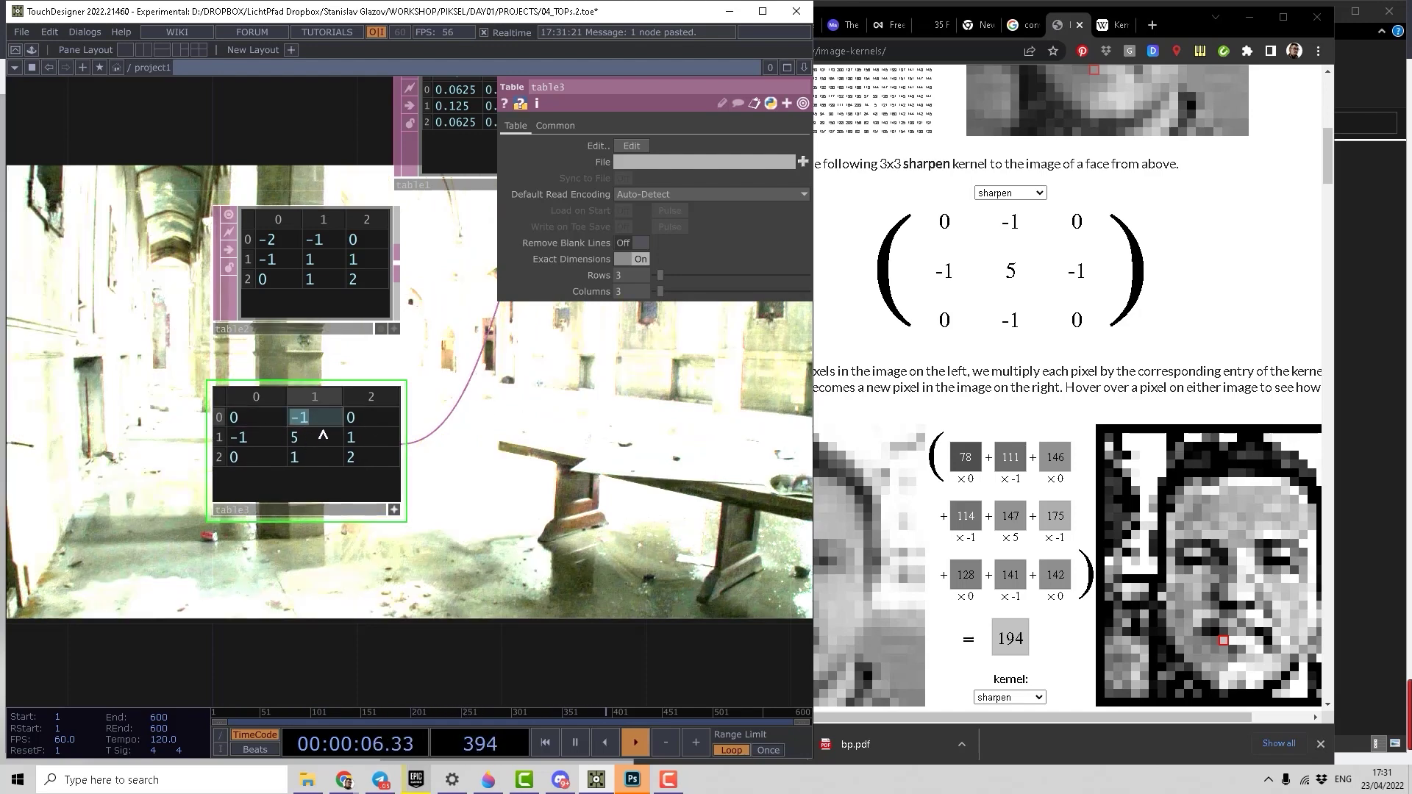
left_click(351, 441)
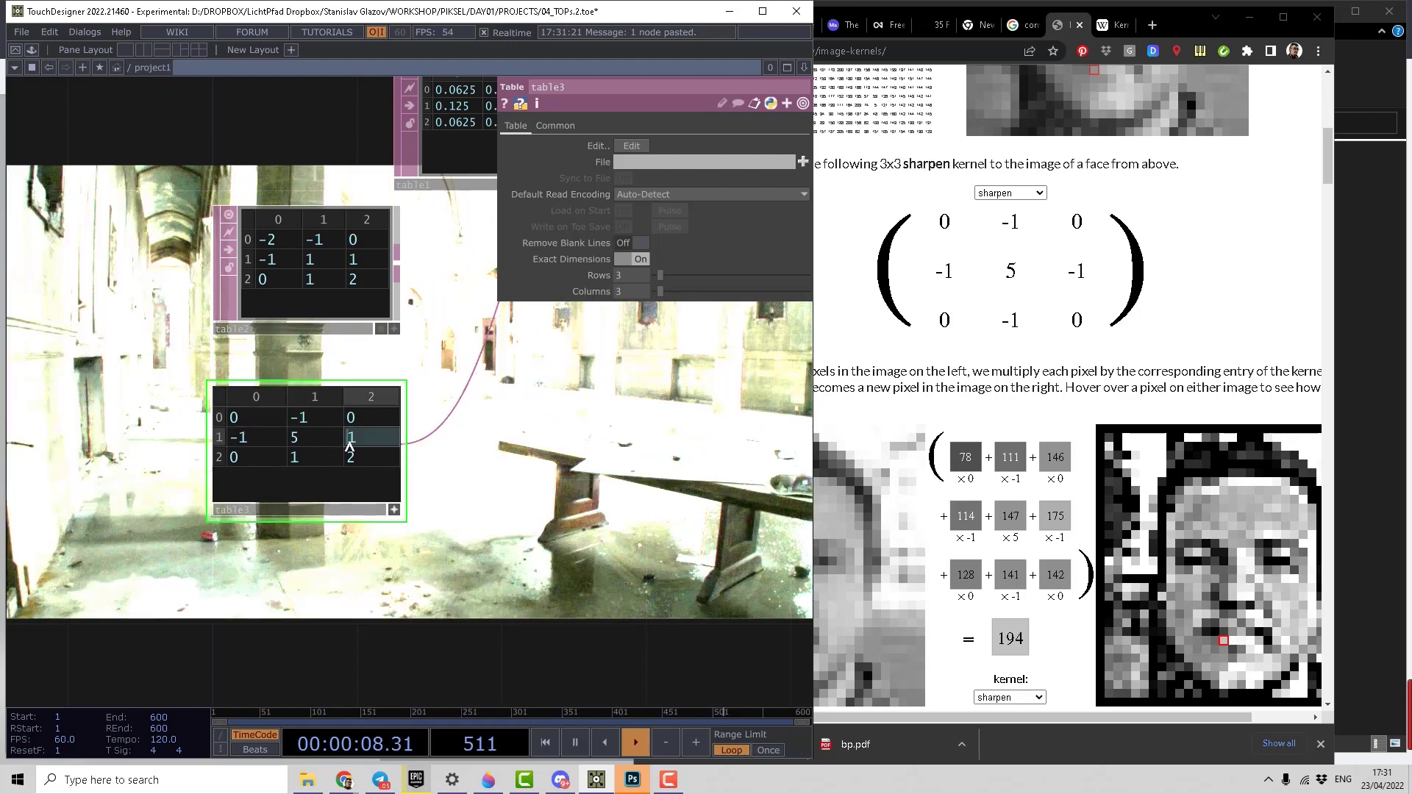
type("-1")
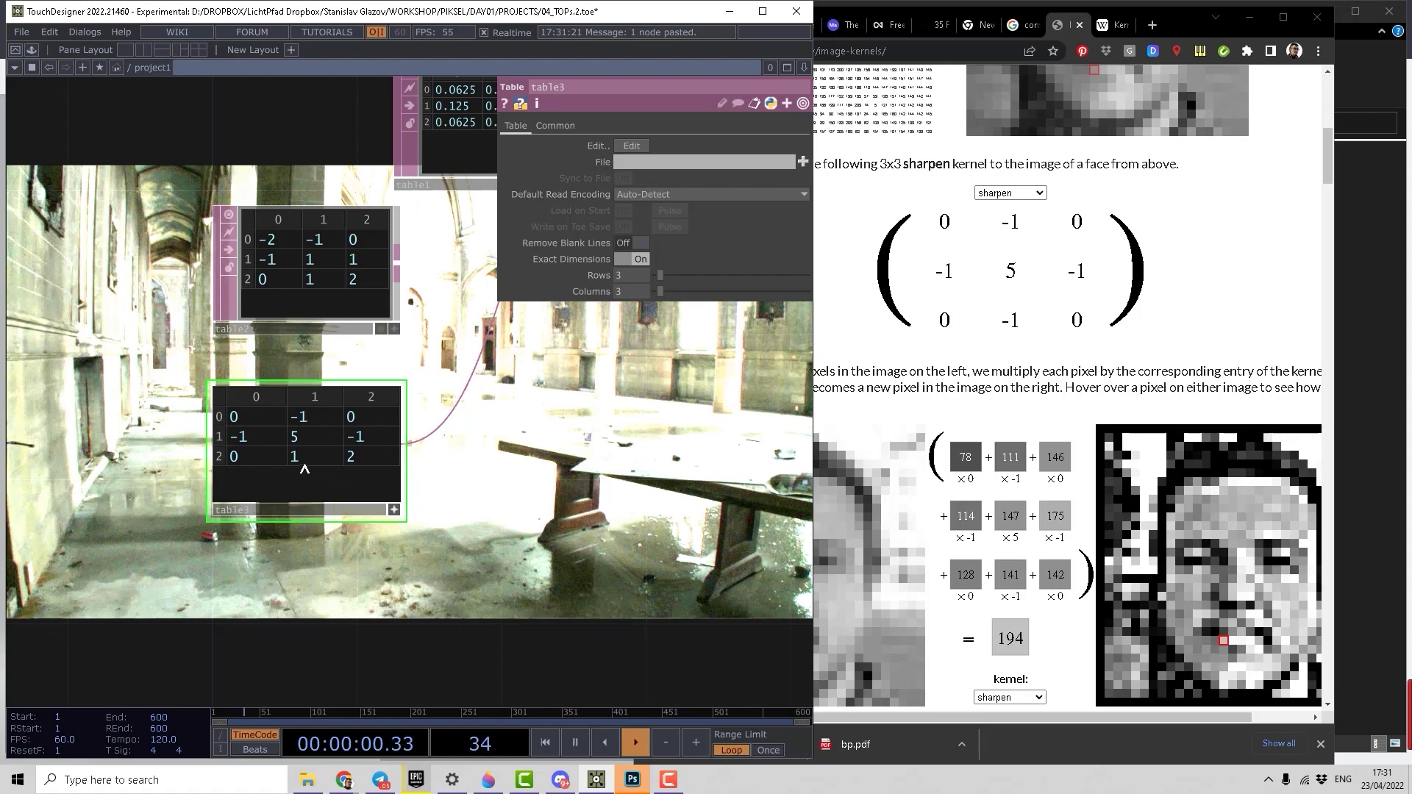
left_click(292, 458)
type("-1")
left_click_drag(552, 500, 554, 518)
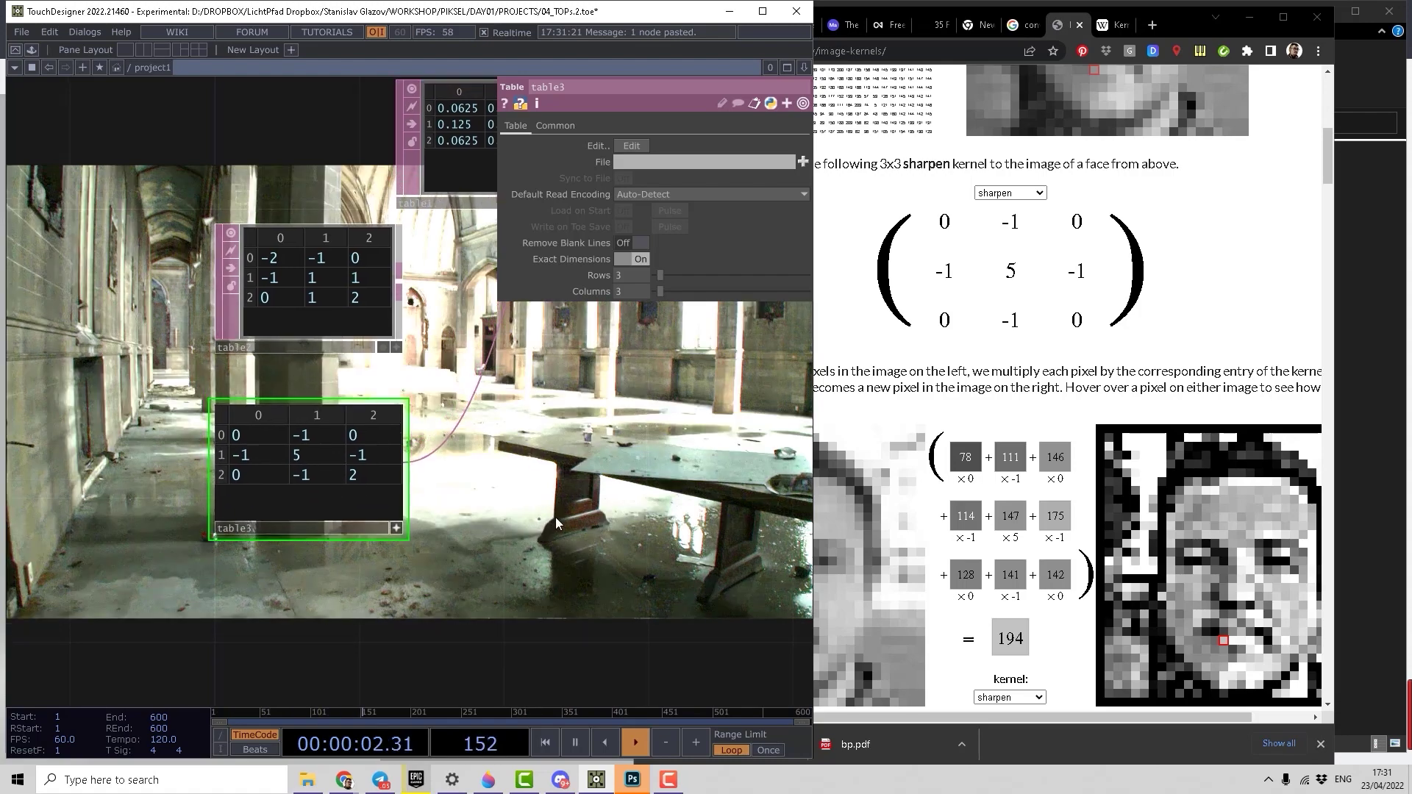
Review the sharpened image and convolve network alongside the web page's custom kernel example.
left_click_drag(377, 430, 255, 641)
left_click_drag(314, 245, 306, 258)
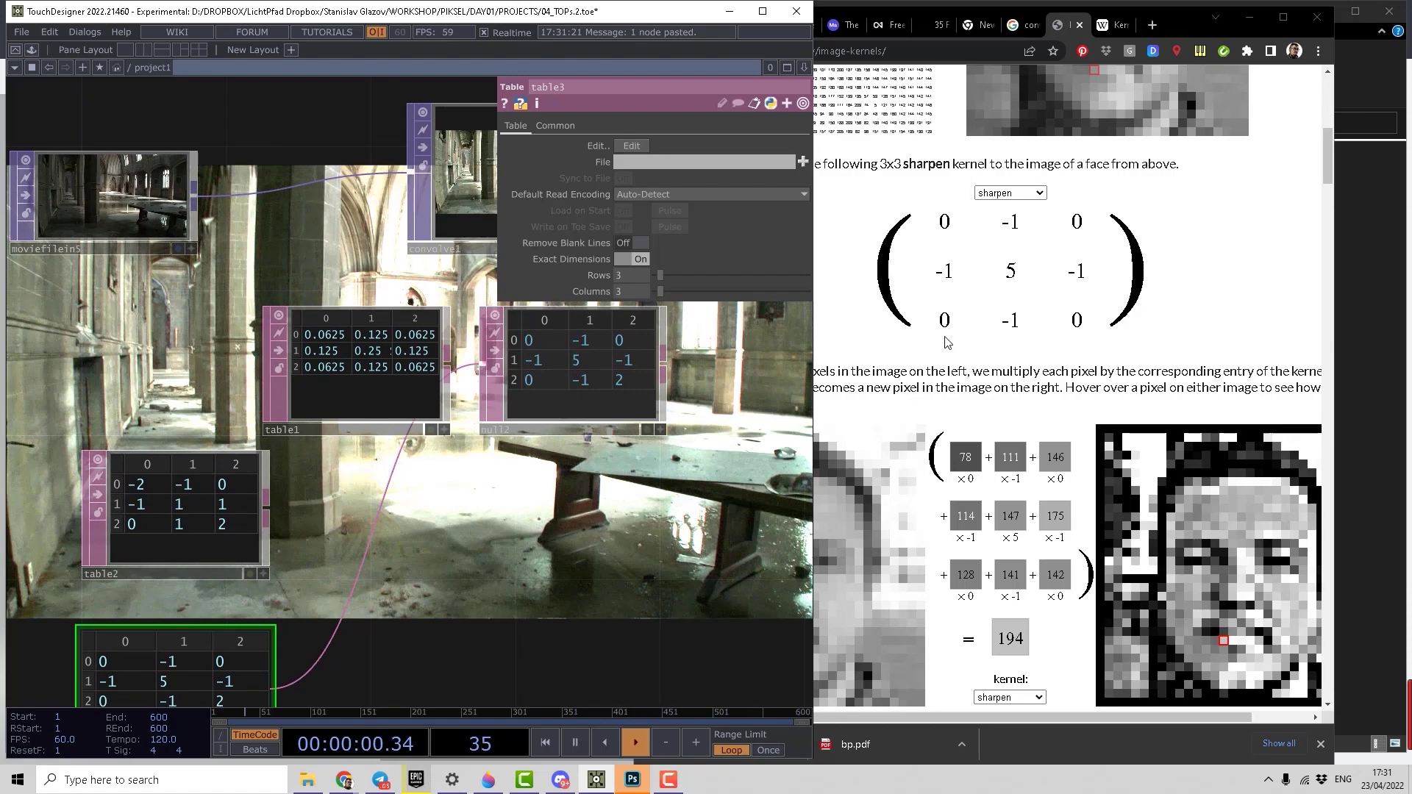
scroll(1062, 322, "down", 7)
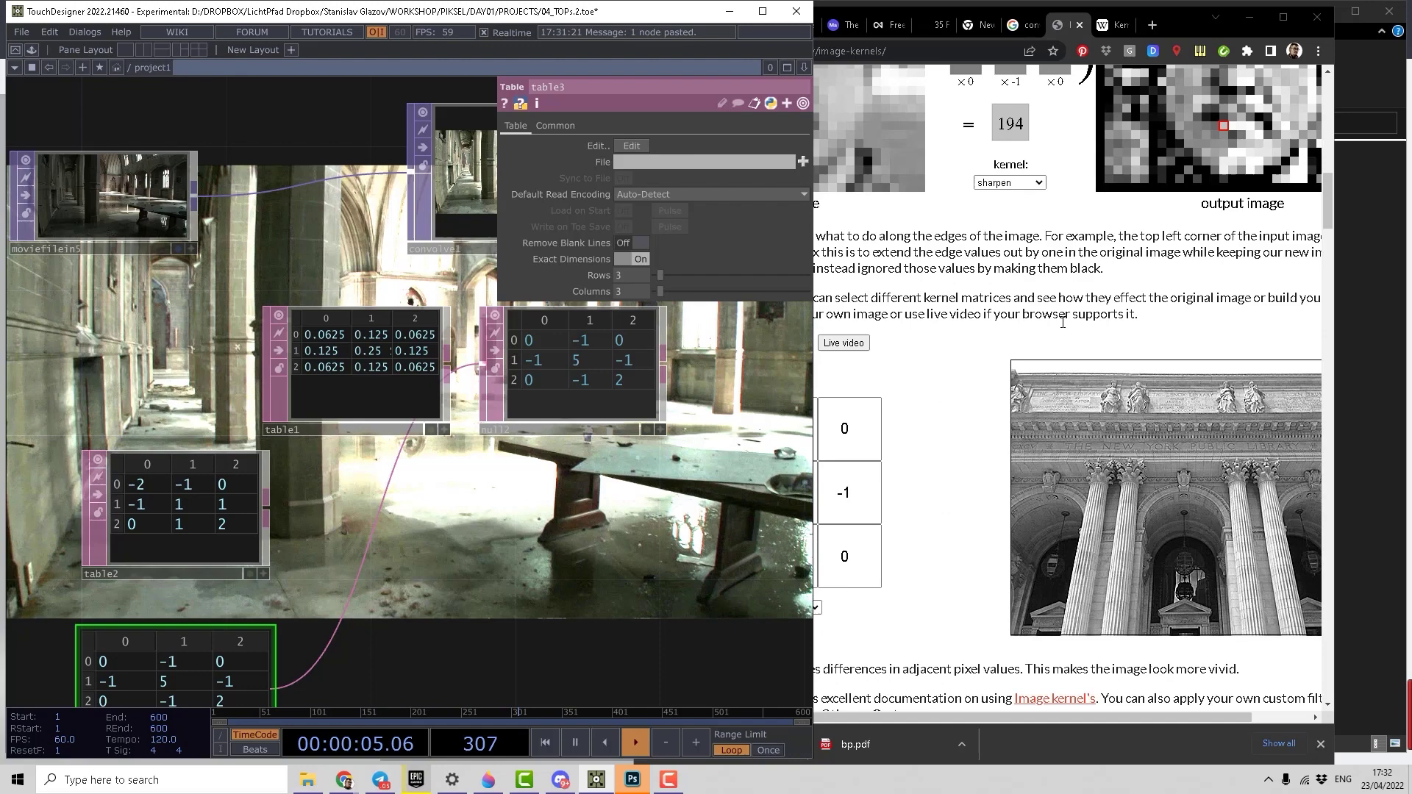
left_click(1008, 333)
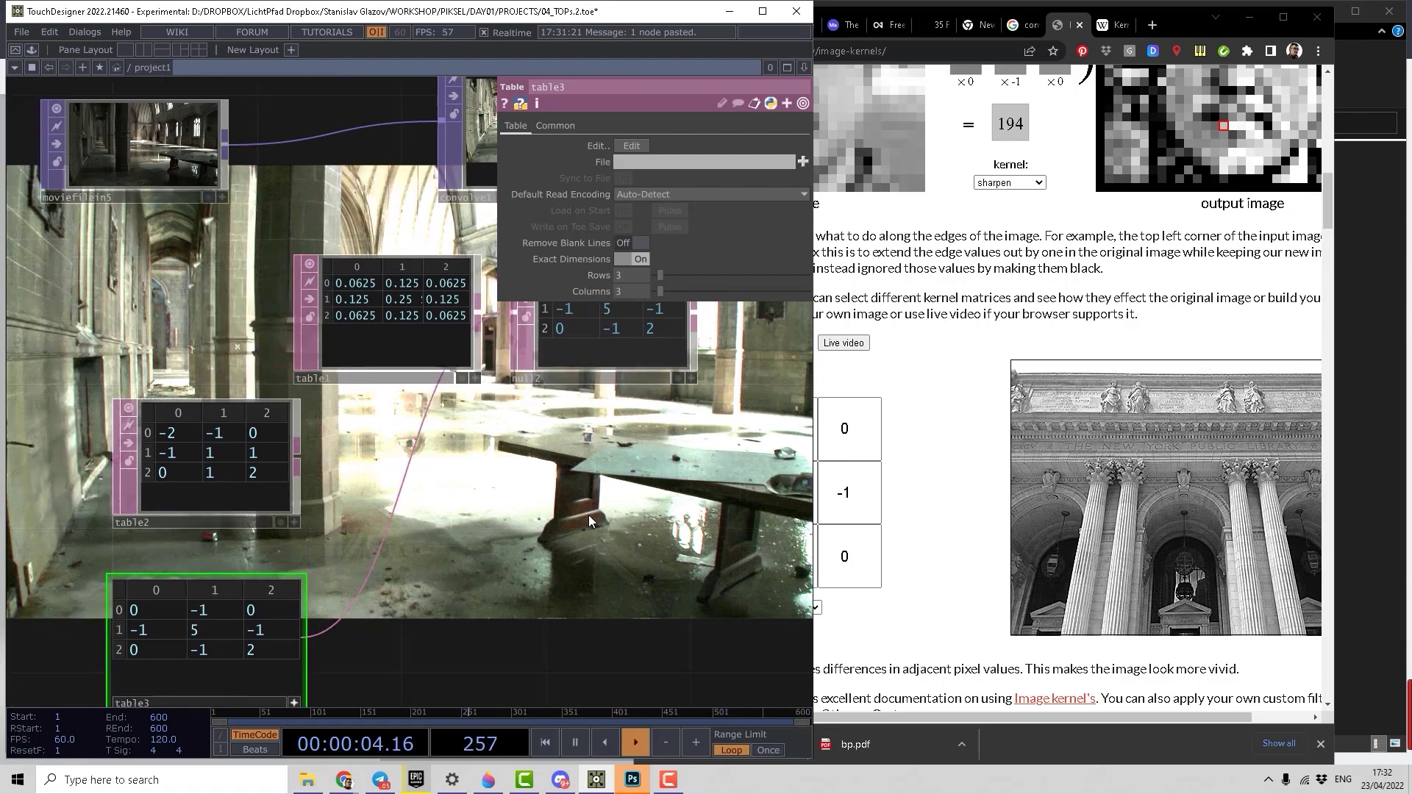
left_click_drag(415, 644, 426, 687)
left_click_drag(540, 307, 296, 463)
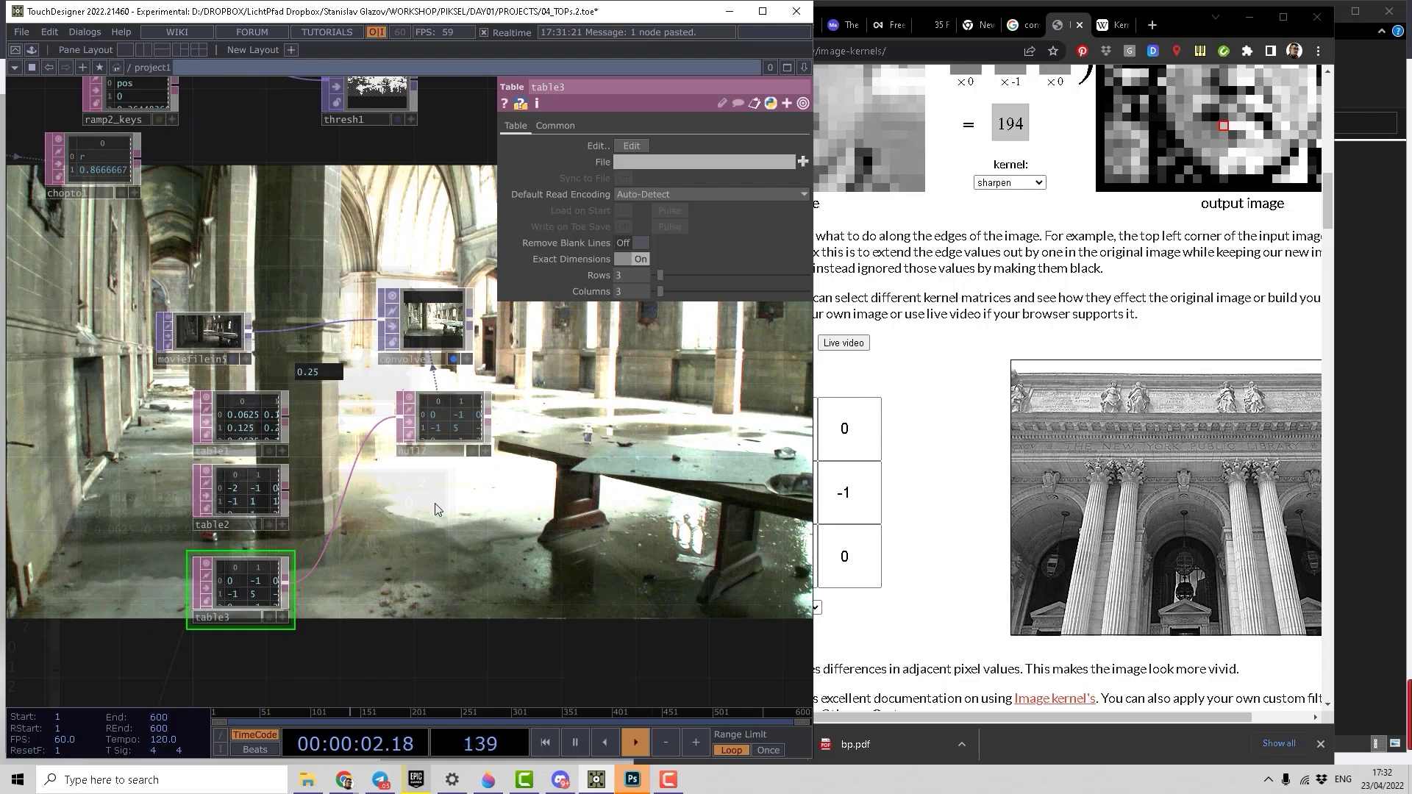
left_click_drag(435, 505, 423, 515)
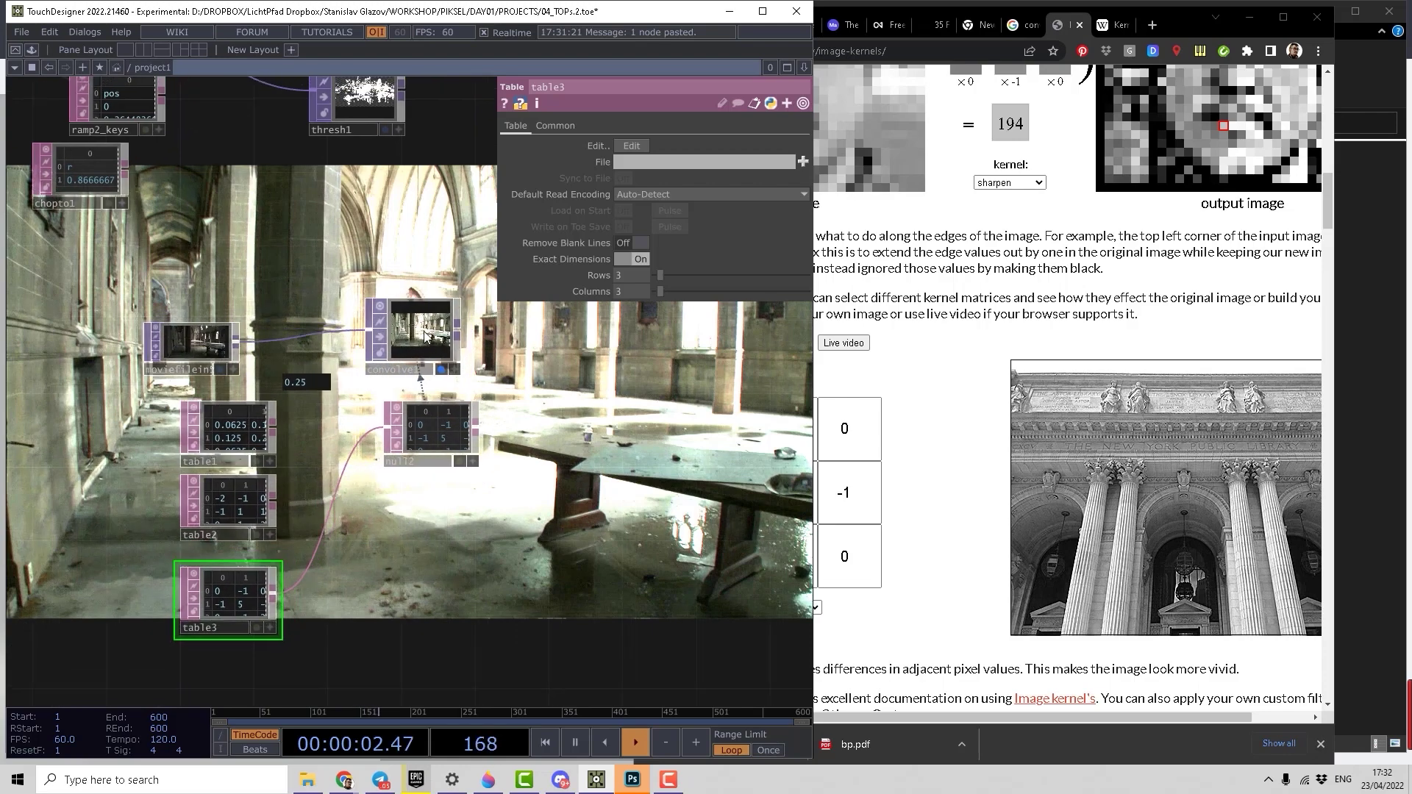
Inspect the Convolve TOP's parameters and place an Emboss TOP below the Null DAT.
left_click(444, 364)
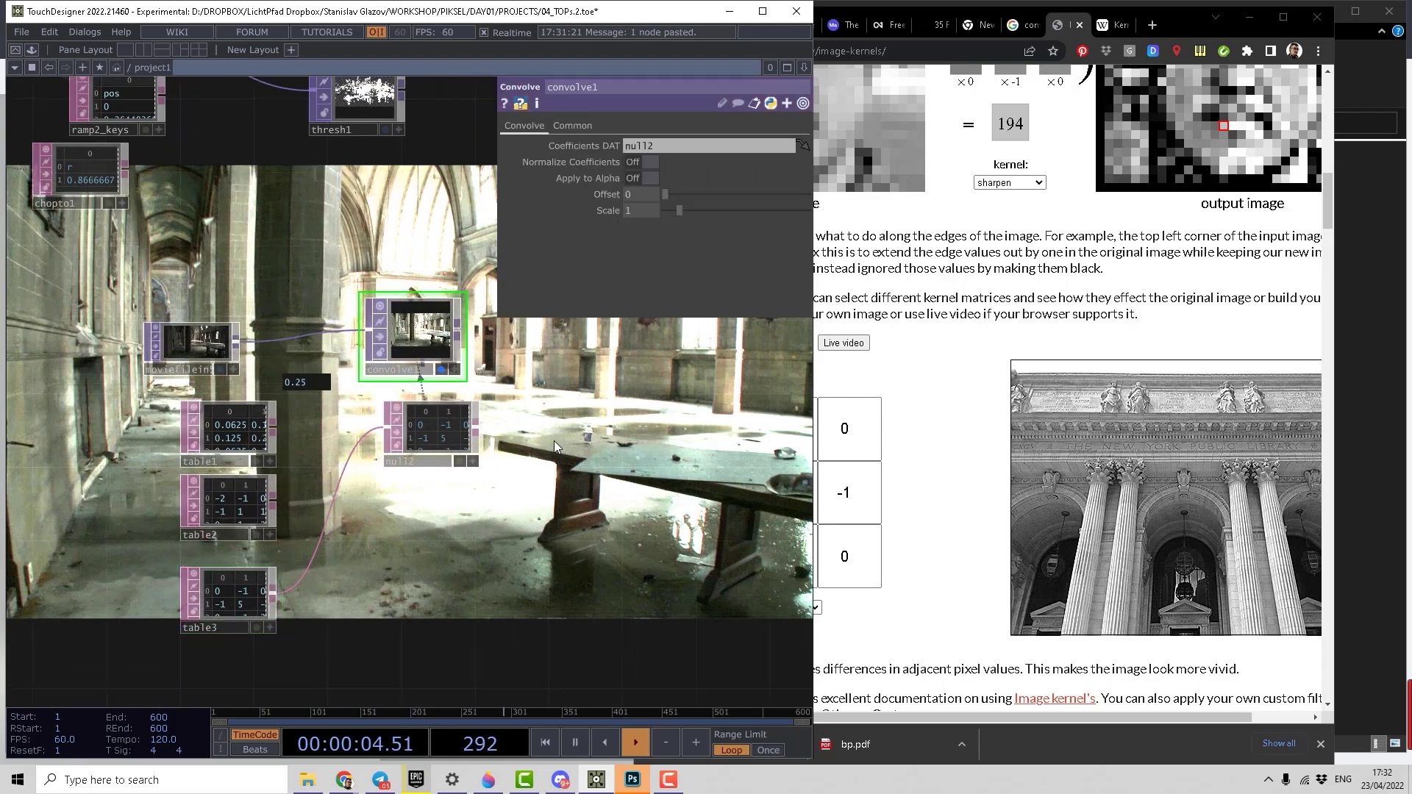
key("Tab")
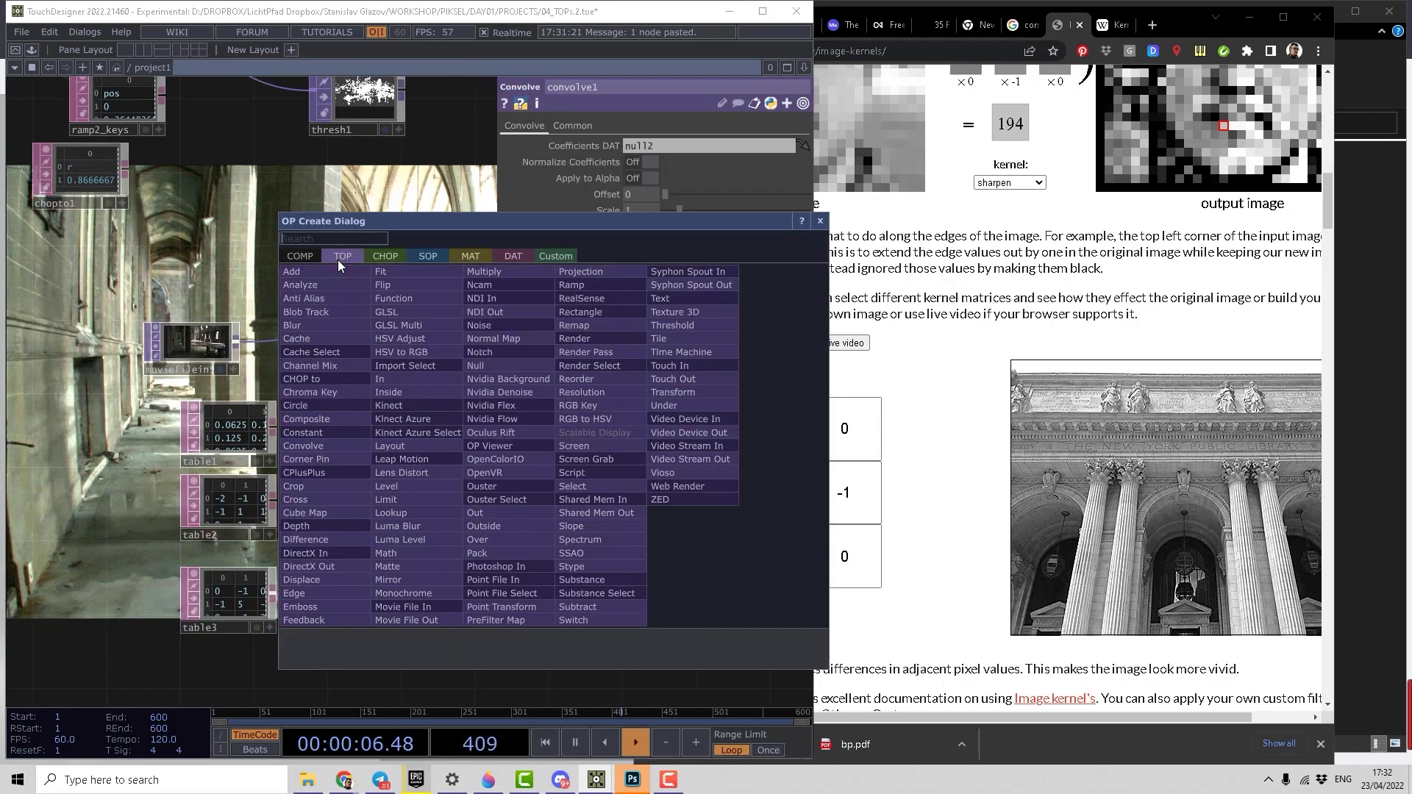
left_click(324, 605)
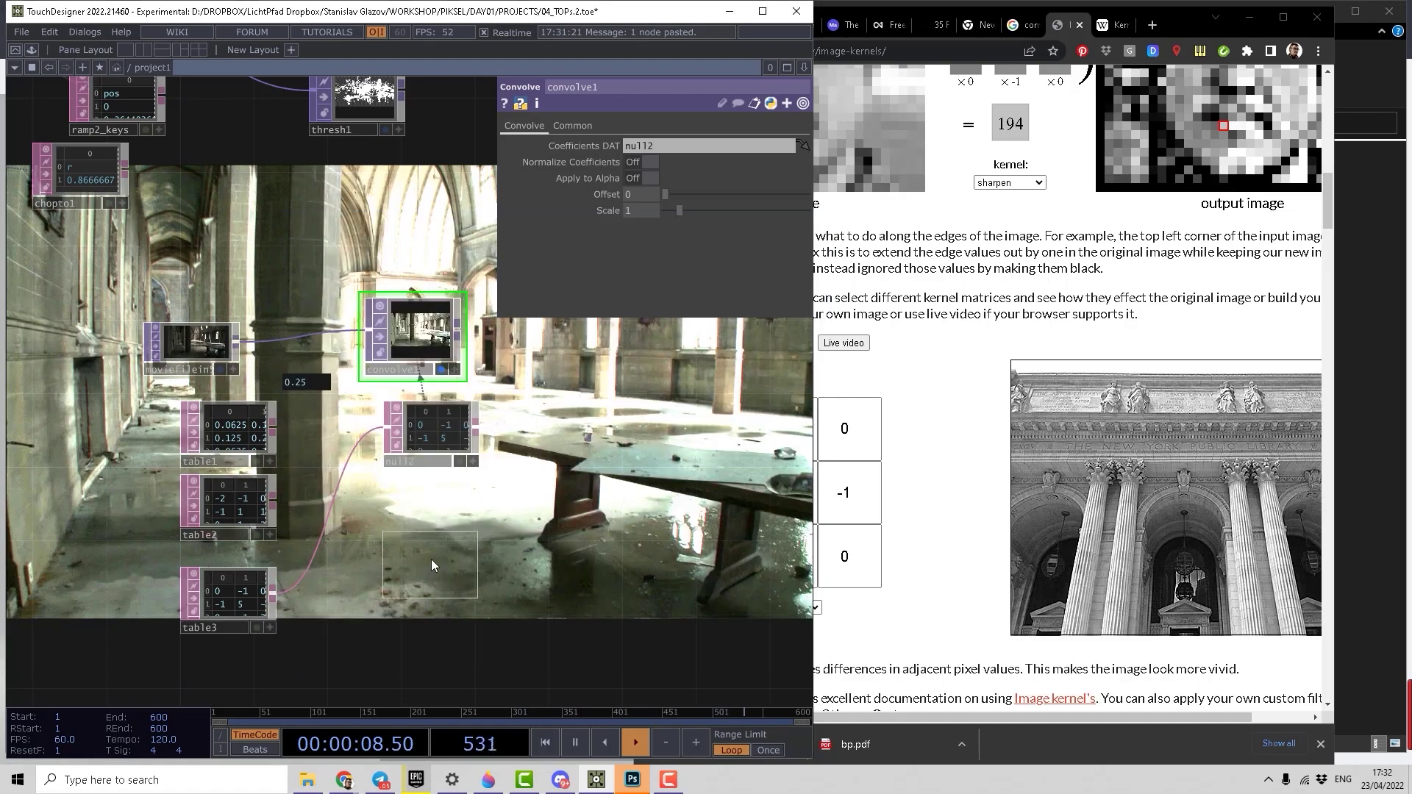
left_click(431, 553)
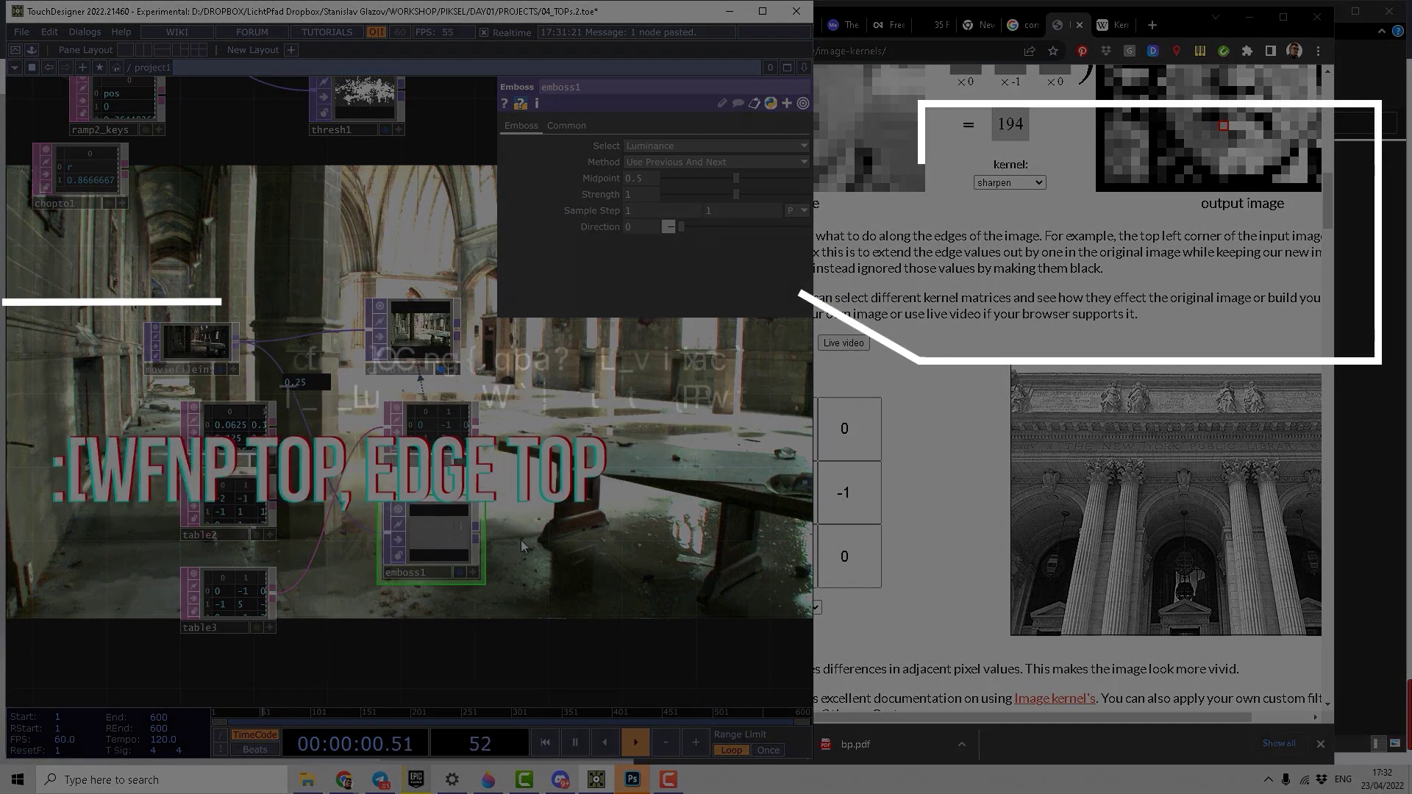